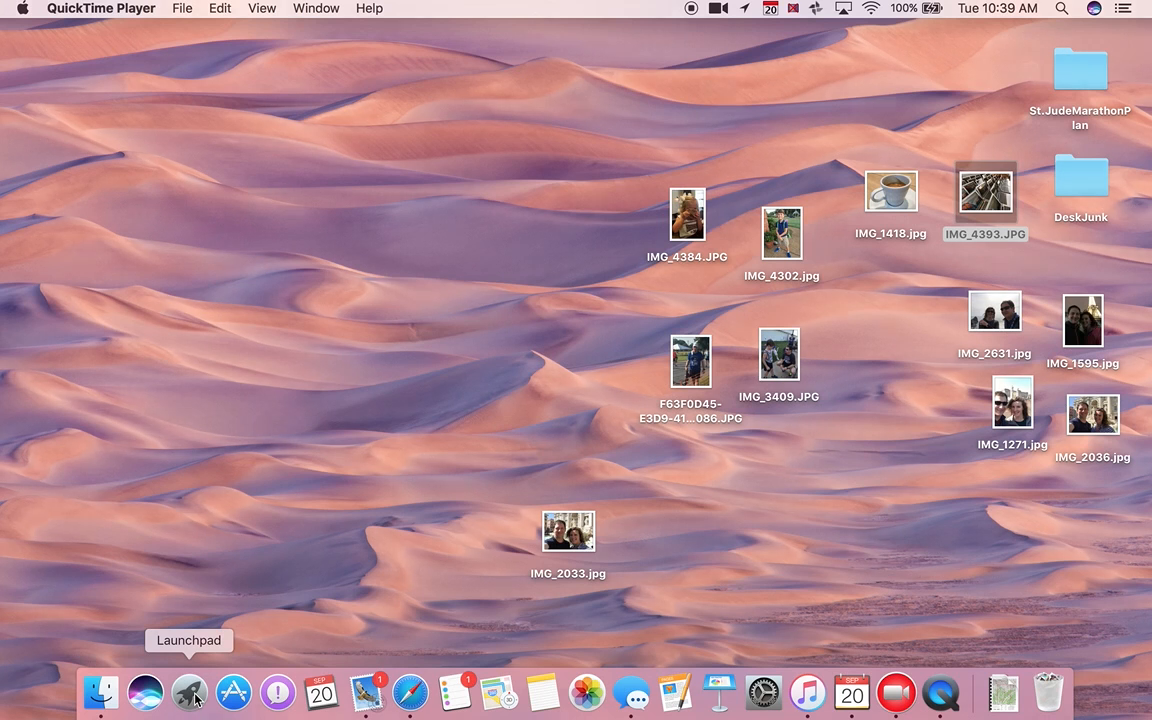
- Launch Keynote and start a new document
{"action": "left_click", "coordinate": [190, 692]}
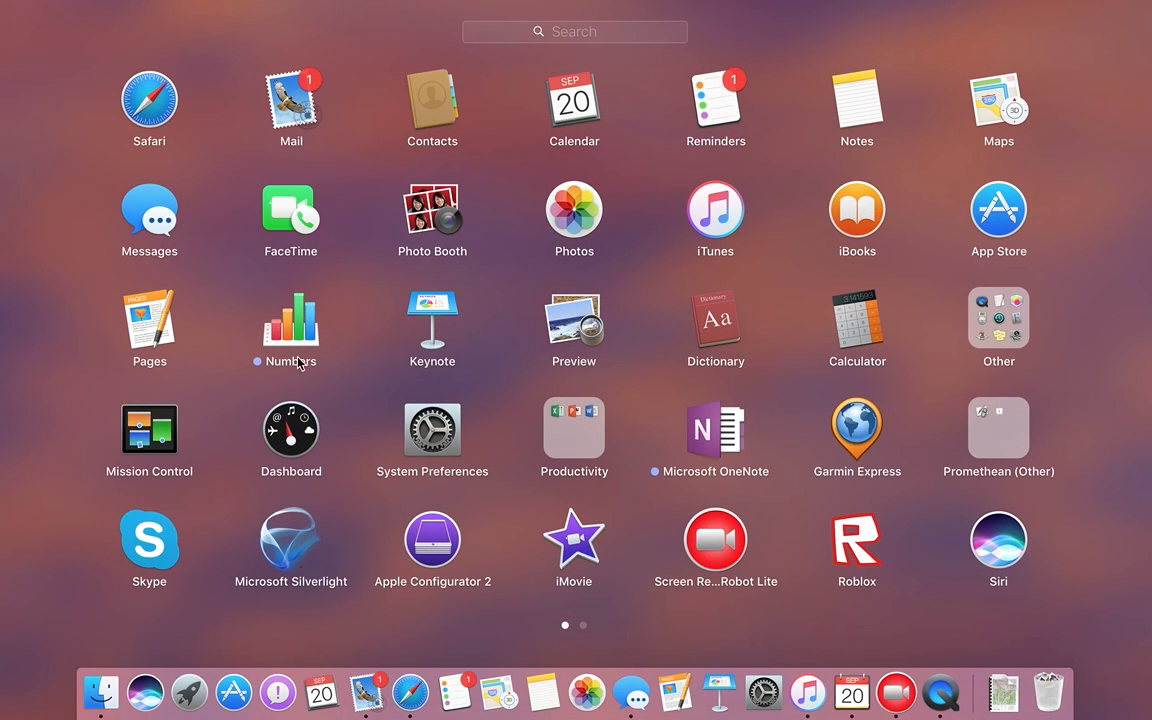
{"action": "scroll", "coordinate": [398, 330], "scroll_direction": "left", "scroll_amount": 1}
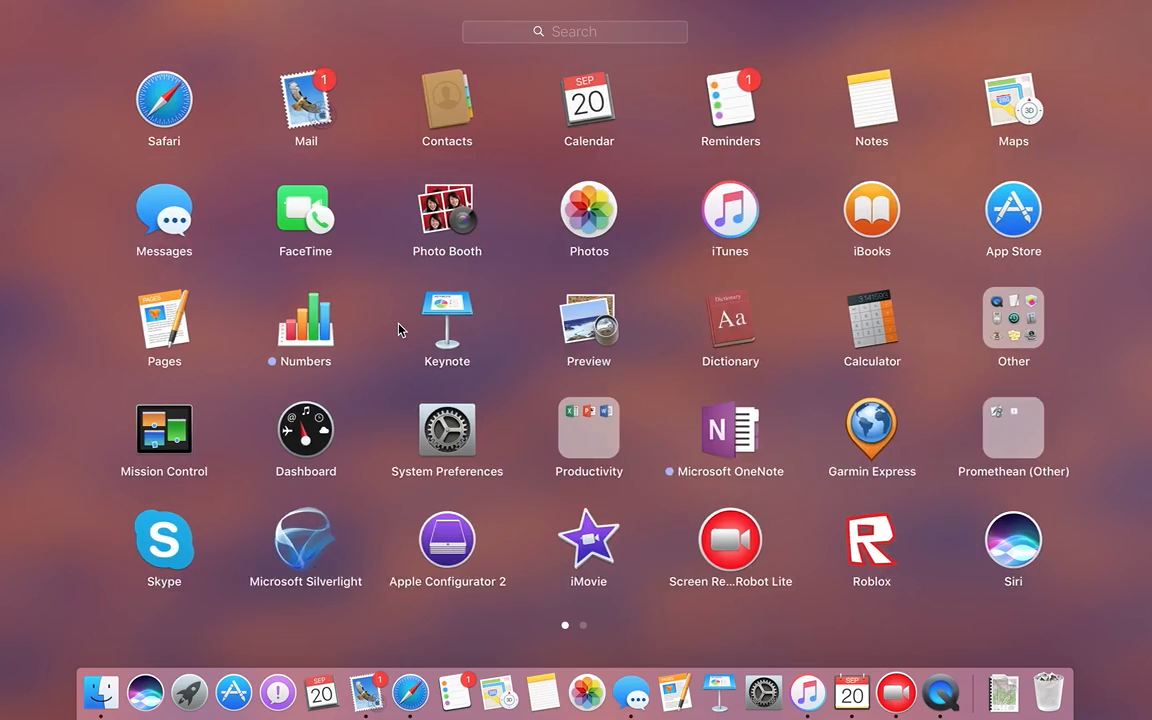
{"action": "scroll", "coordinate": [193, 320], "scroll_direction": "right", "scroll_amount": 5}
{"action": "scroll", "coordinate": [193, 320], "scroll_direction": "left", "scroll_amount": 5}
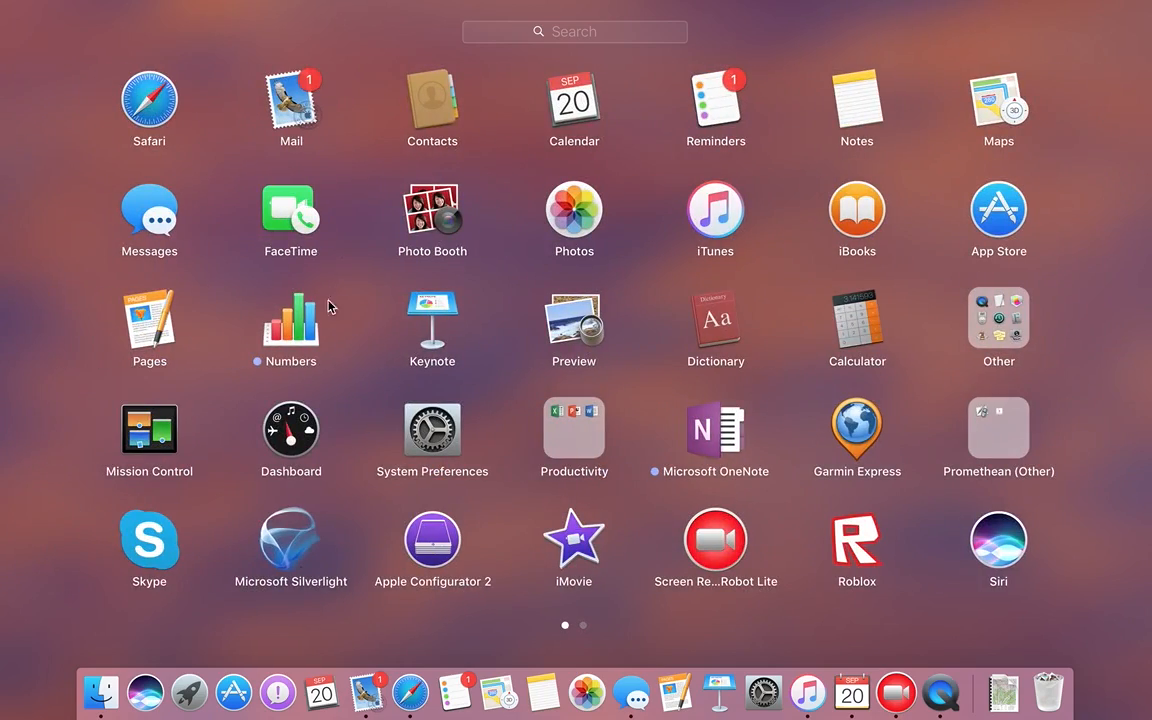
{"action": "left_click", "coordinate": [422, 316]}
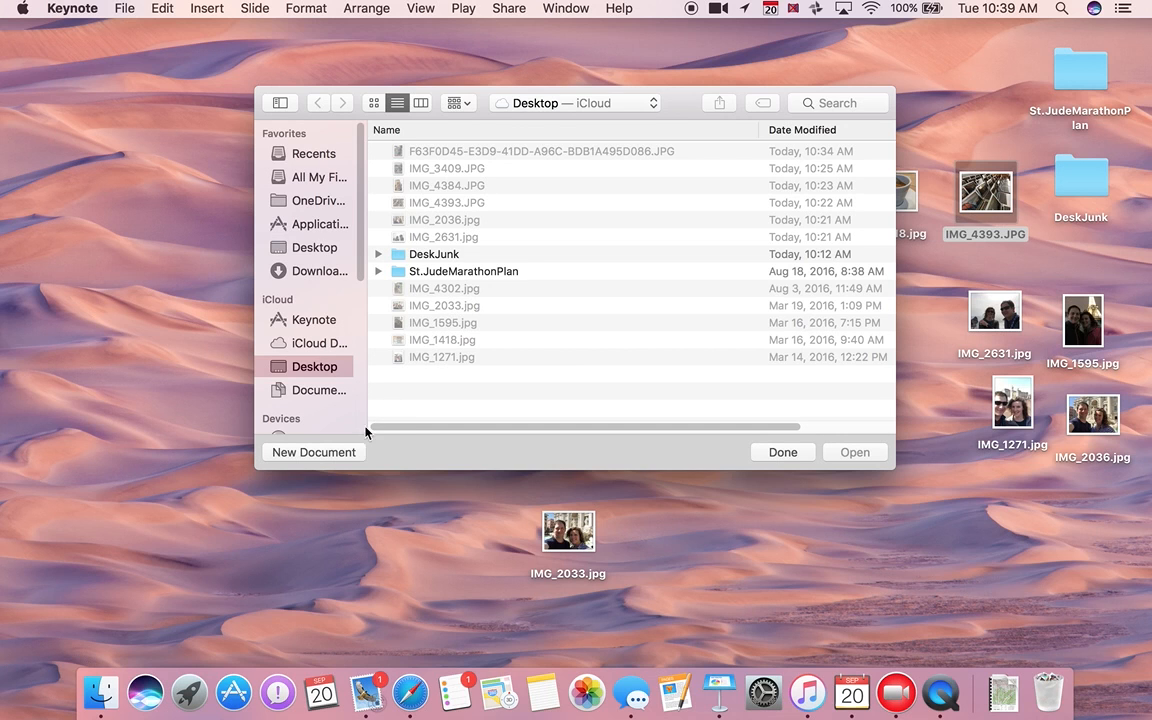
{"action": "left_click", "coordinate": [348, 454]}
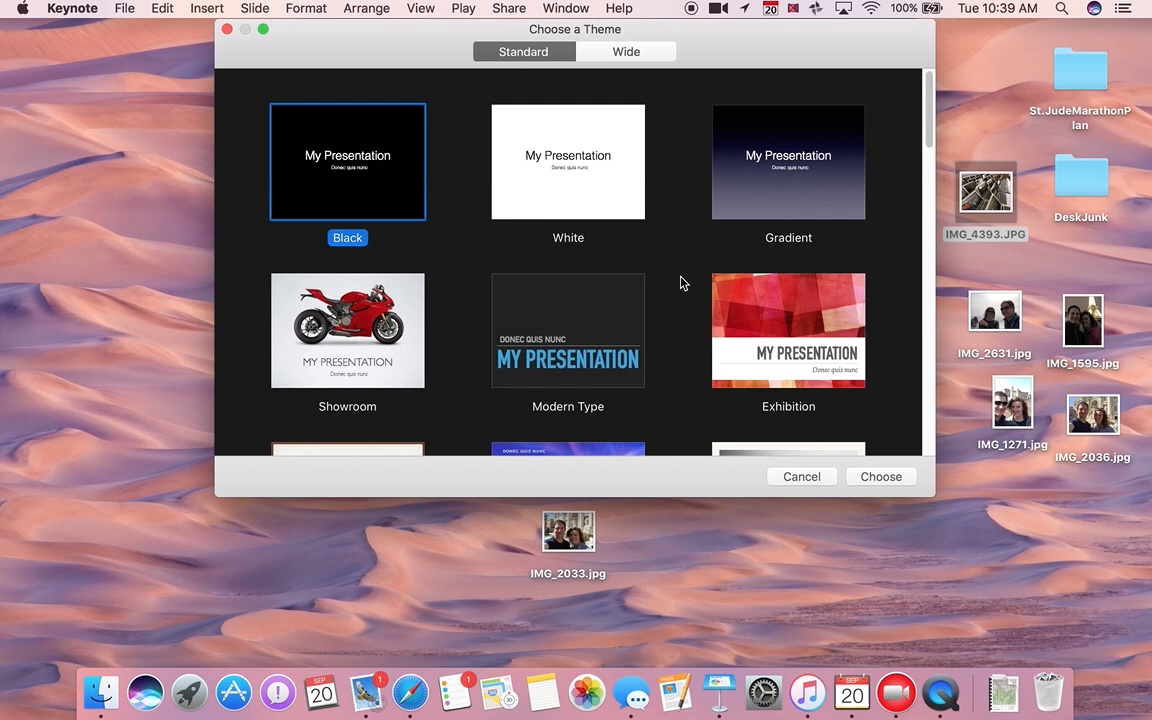
- Look through the standard themes and create the presentation with the Exhibition theme
{"action": "scroll", "coordinate": [680, 283], "scroll_direction": "down", "scroll_amount": 6}
{"action": "scroll", "coordinate": [680, 283], "scroll_direction": "down", "scroll_amount": 9}
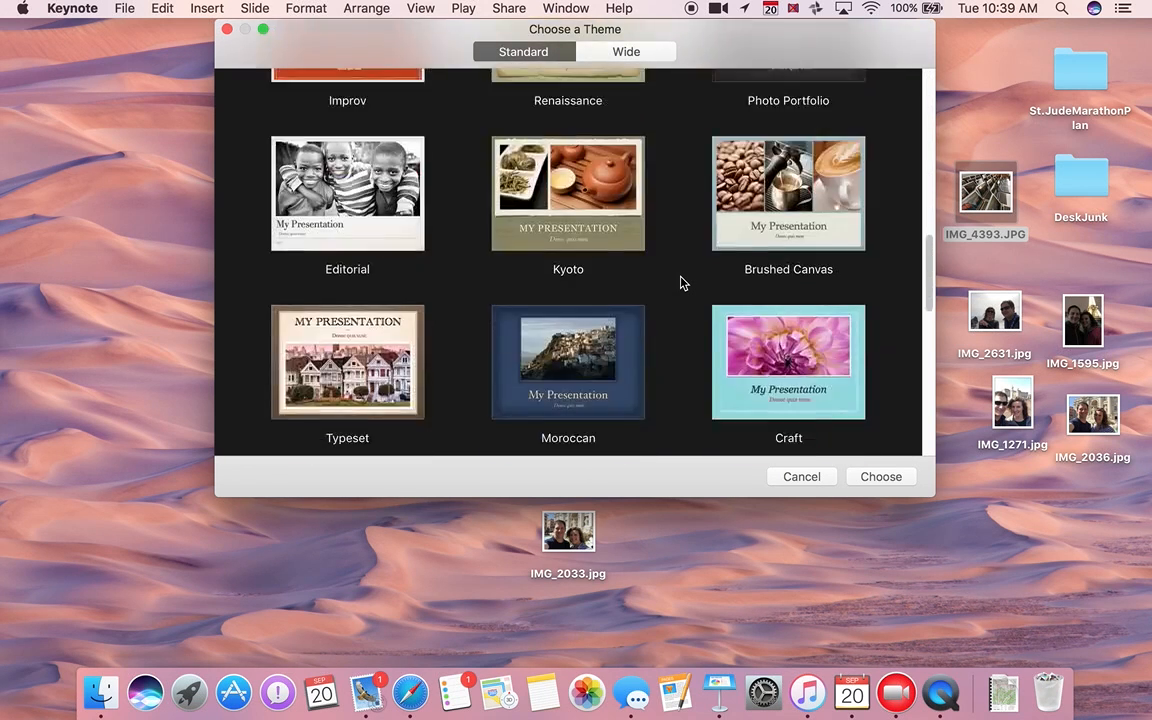
{"action": "scroll", "coordinate": [680, 283], "scroll_direction": "down", "scroll_amount": 7}
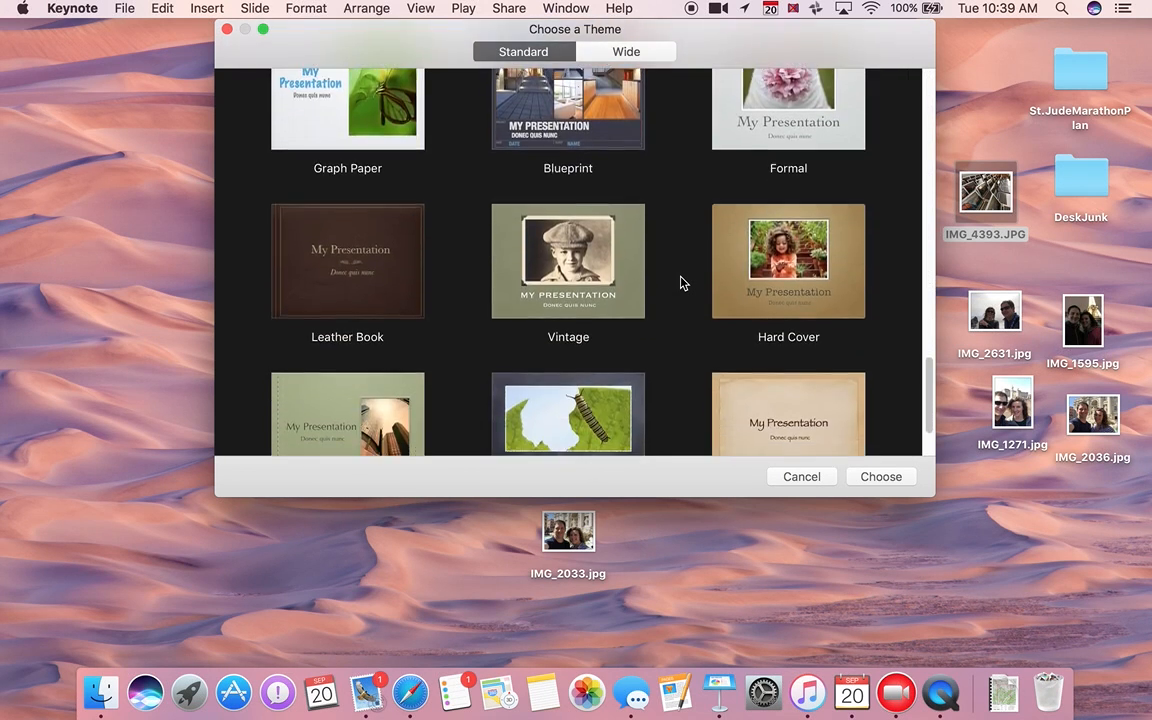
{"action": "scroll", "coordinate": [680, 283], "scroll_direction": "up", "scroll_amount": 15}
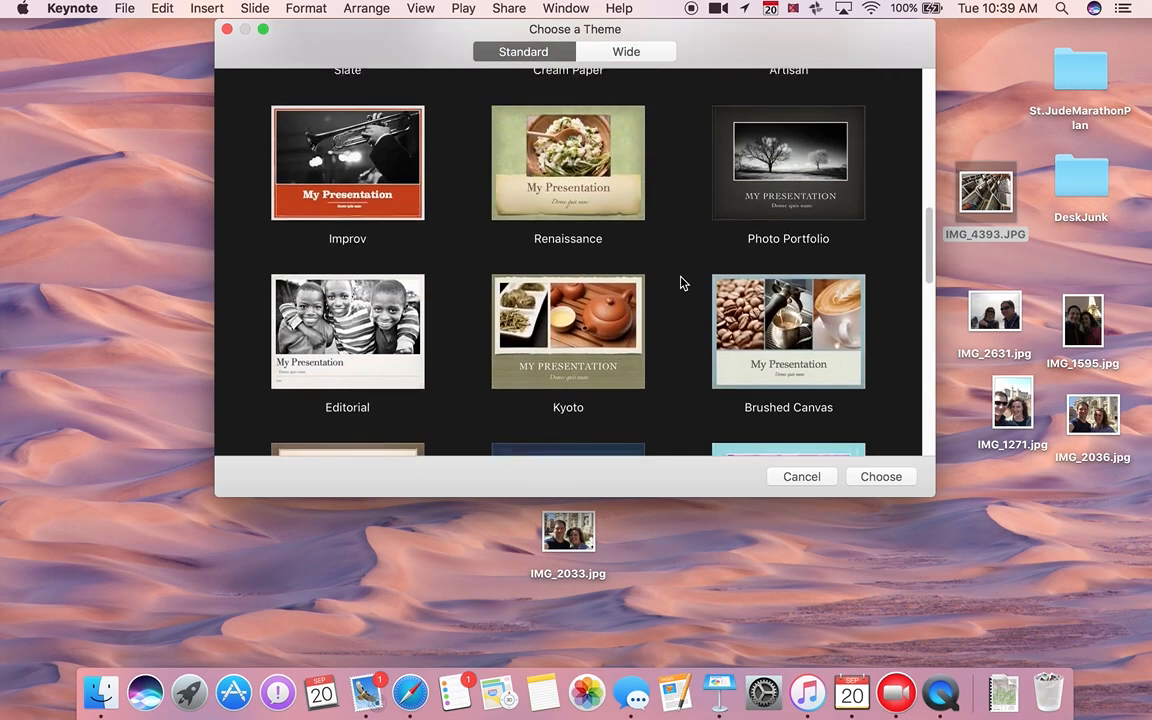
{"action": "scroll", "coordinate": [680, 283], "scroll_direction": "down", "scroll_amount": 14}
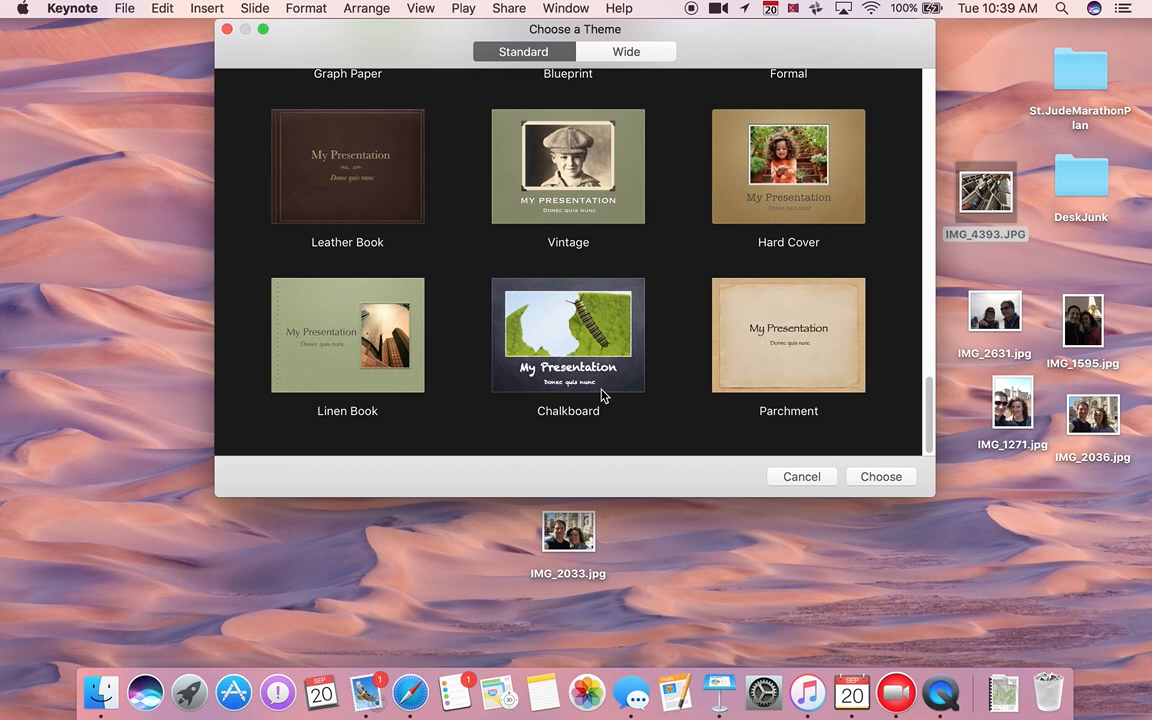
{"action": "scroll", "coordinate": [630, 372], "scroll_direction": "up", "scroll_amount": 10}
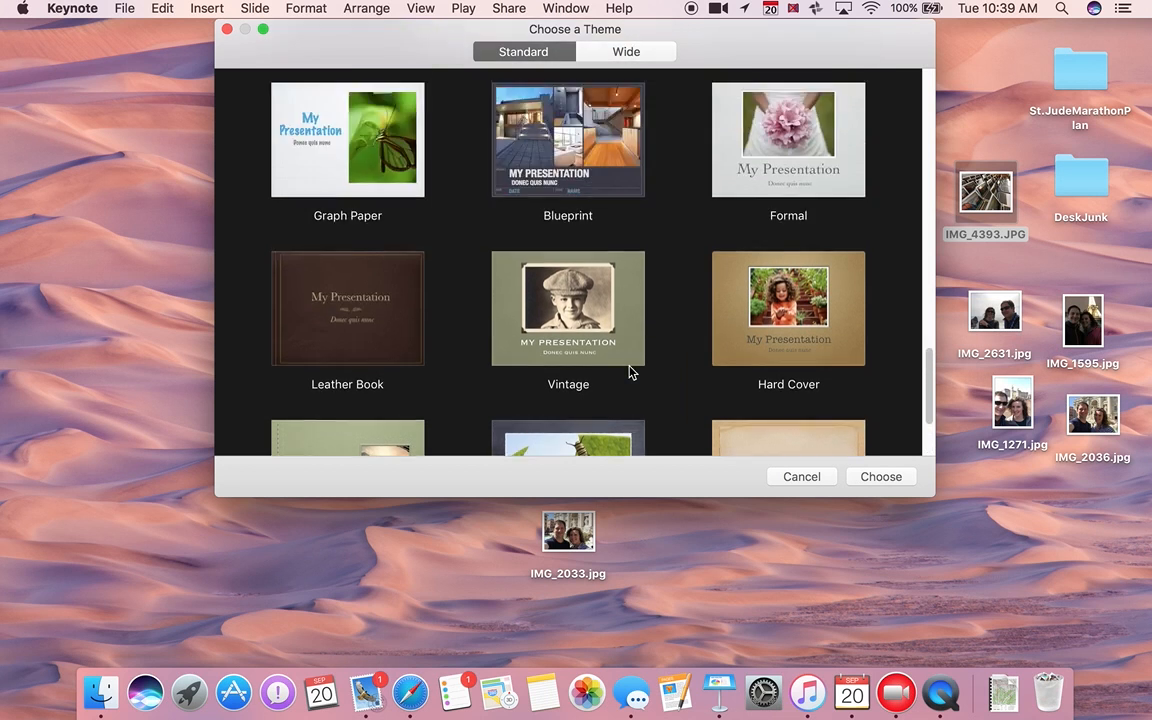
{"action": "scroll", "coordinate": [630, 372], "scroll_direction": "up", "scroll_amount": 6}
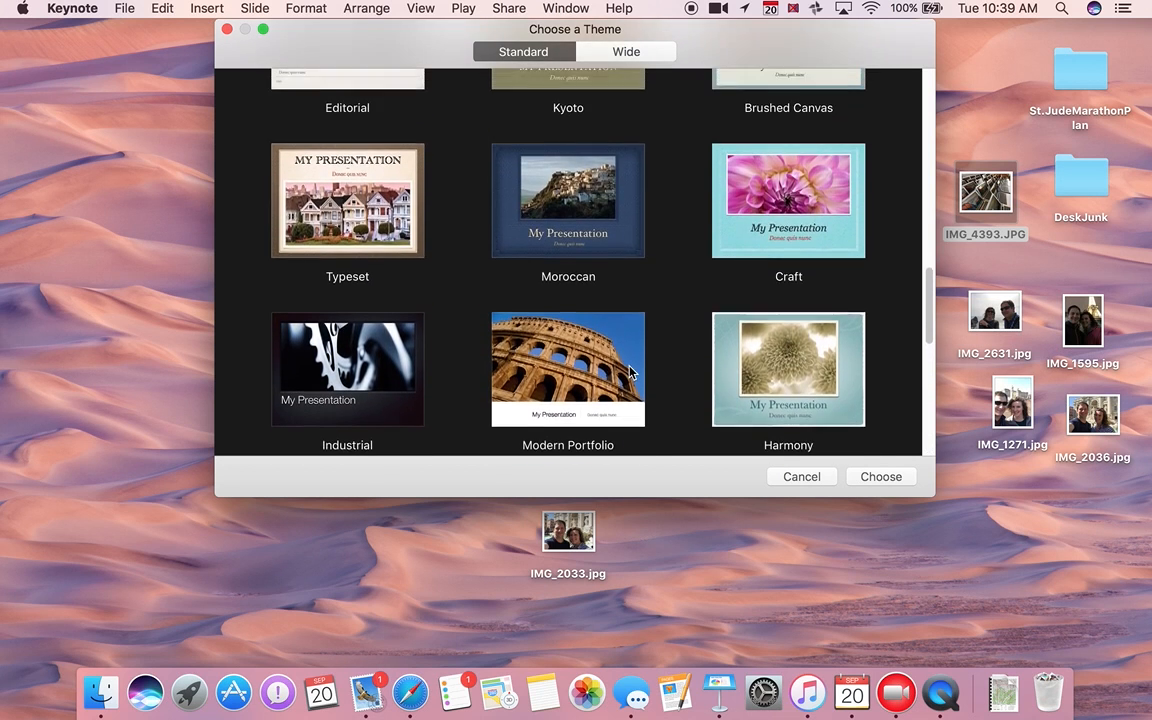
{"action": "scroll", "coordinate": [630, 372], "scroll_direction": "up", "scroll_amount": 7}
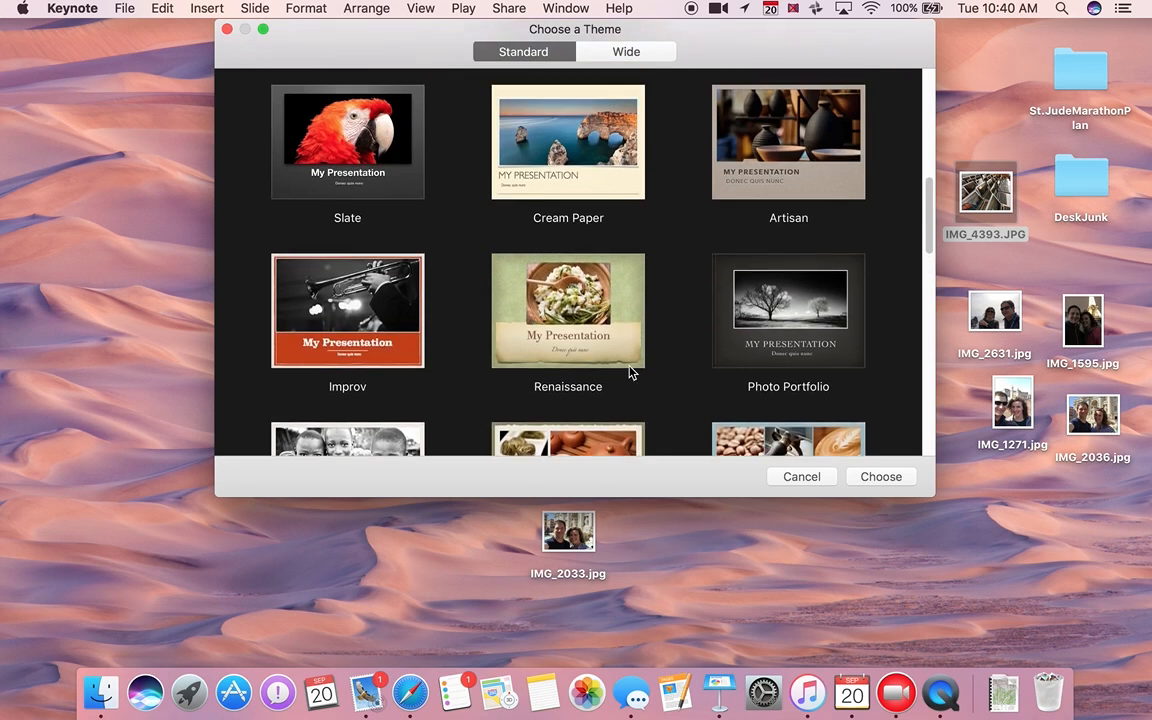
{"action": "scroll", "coordinate": [630, 372], "scroll_direction": "up", "scroll_amount": 3}
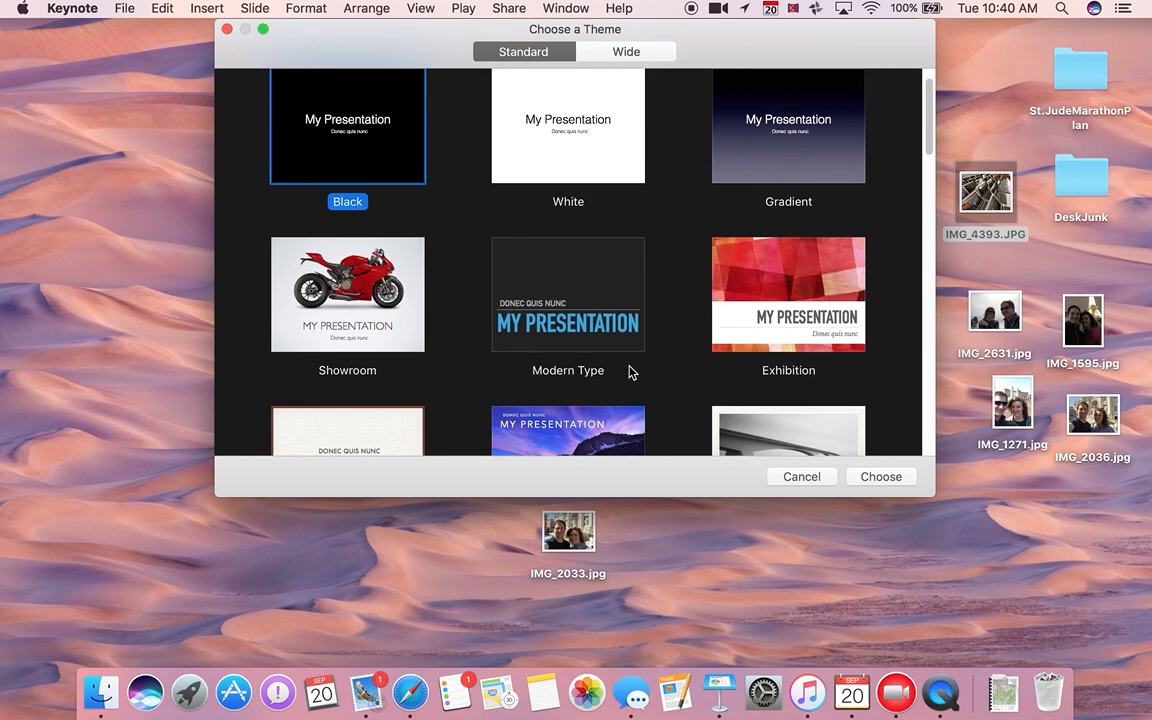
{"action": "left_click", "coordinate": [787, 262]}
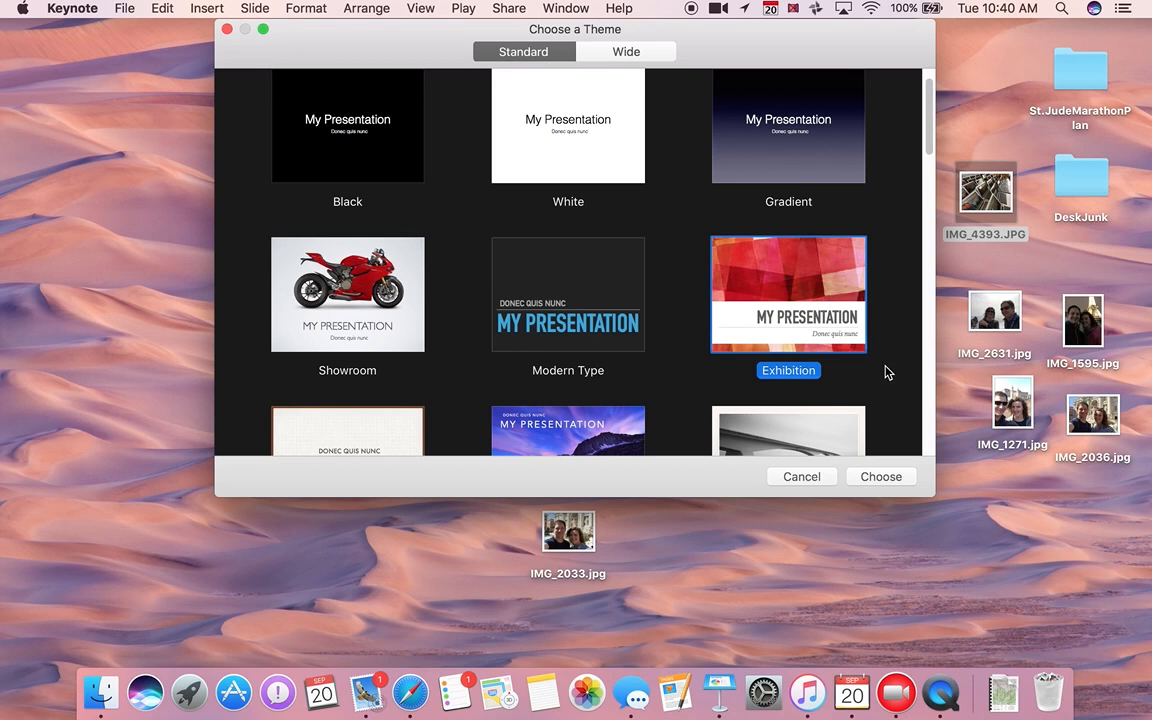
{"action": "left_click", "coordinate": [880, 474]}
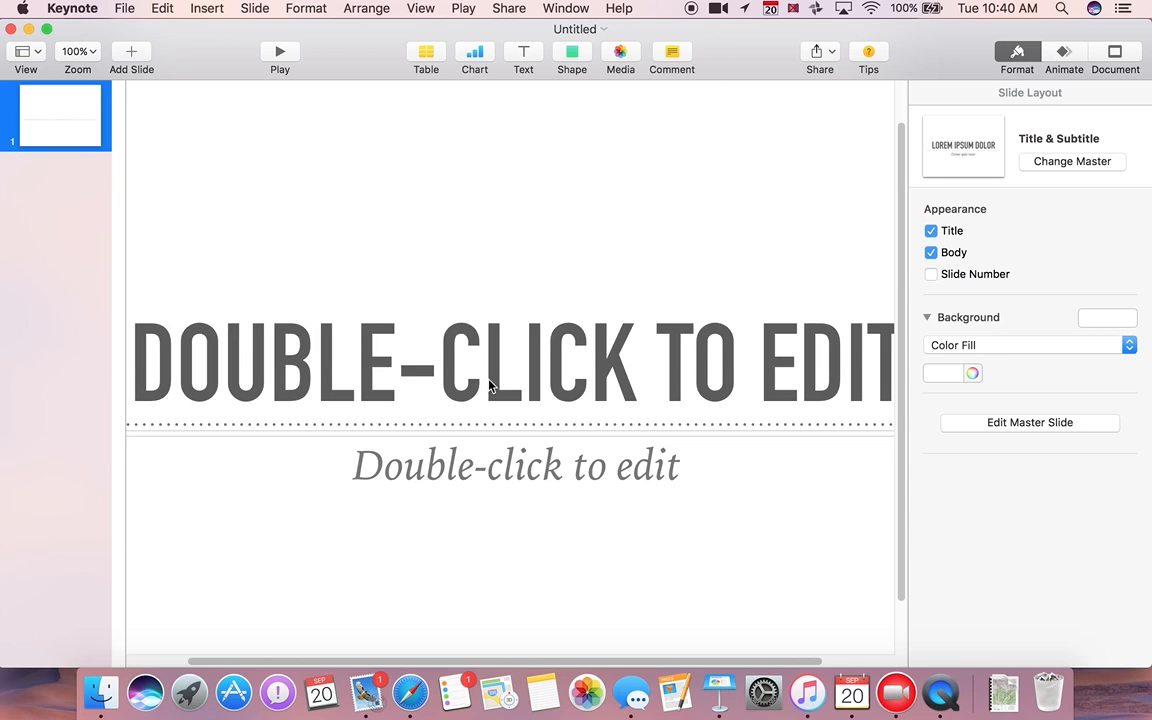
- Add a slide with the Photo - Horizontal layout and delete the original Title & Subtitle slide
{"action": "left_click", "coordinate": [131, 56]}
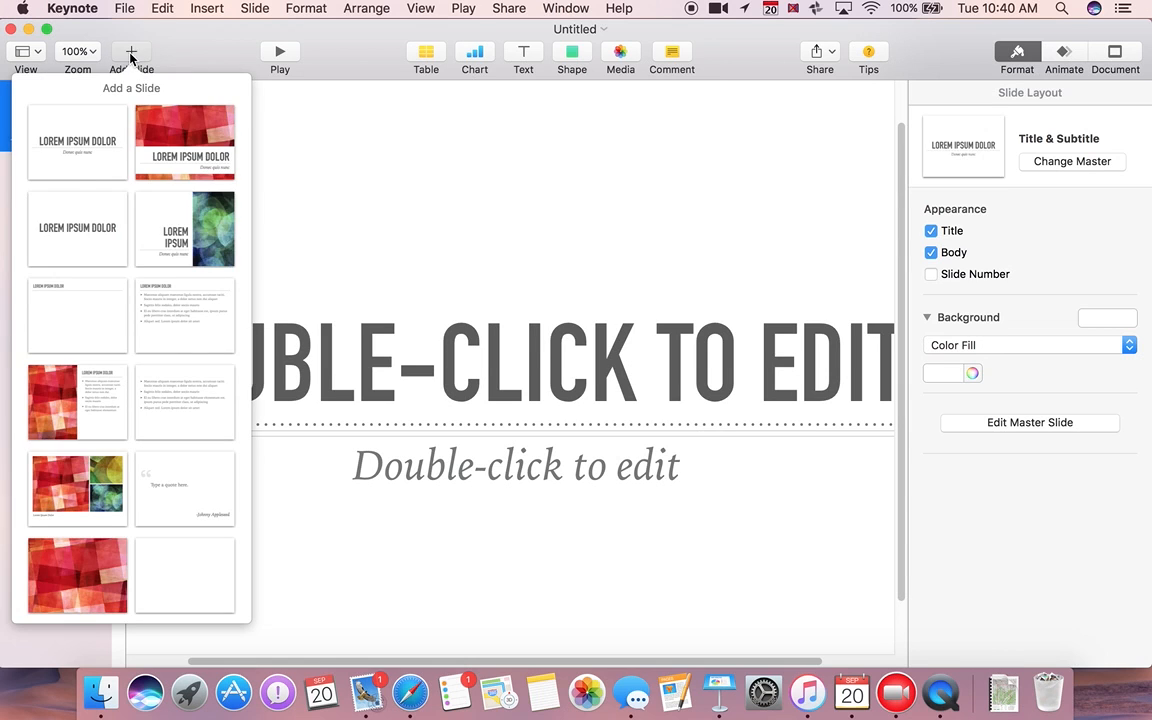
{"action": "left_click", "coordinate": [185, 133]}
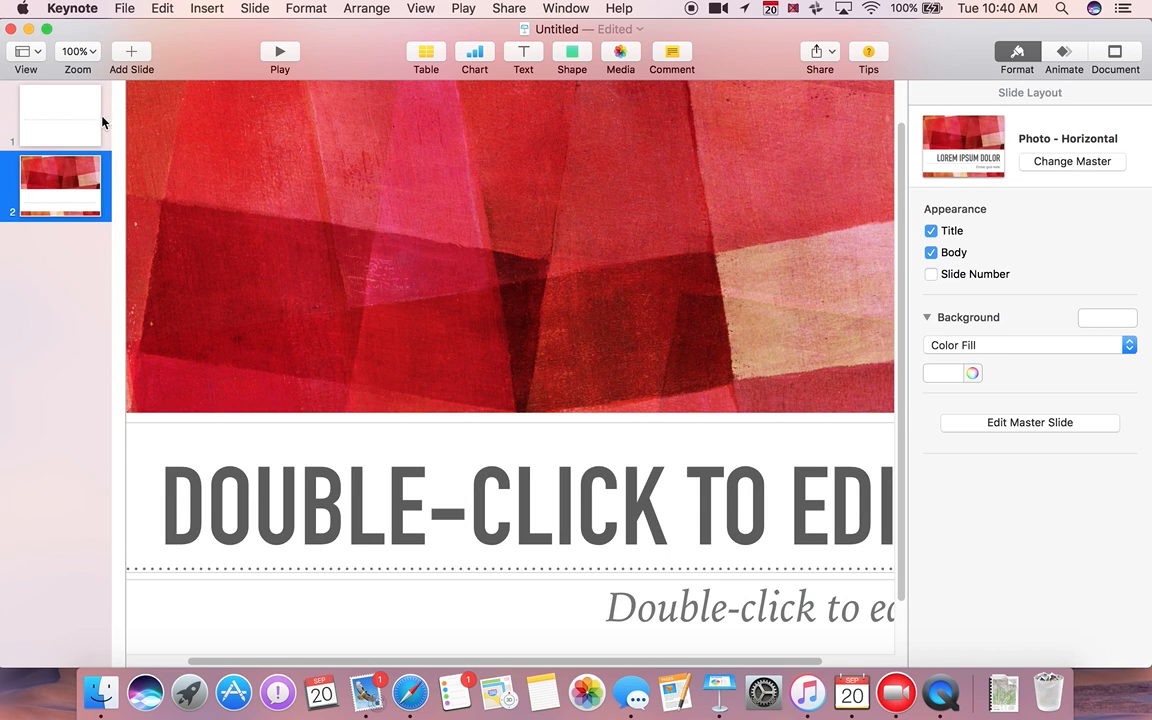
{"action": "left_click", "coordinate": [53, 118]}
{"action": "key", "text": "BackSpace"}
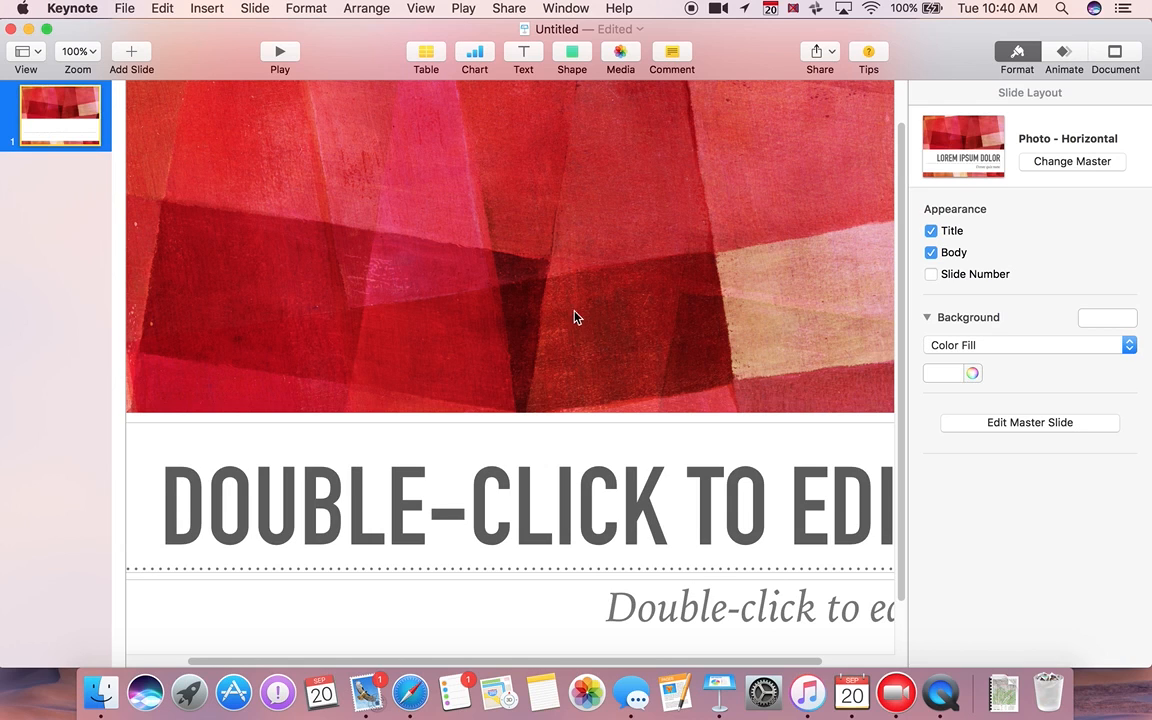
- Enter "ABOUT ME" as the slide title and the presenter's full name as the subtitle
{"action": "double_click", "coordinate": [476, 497]}
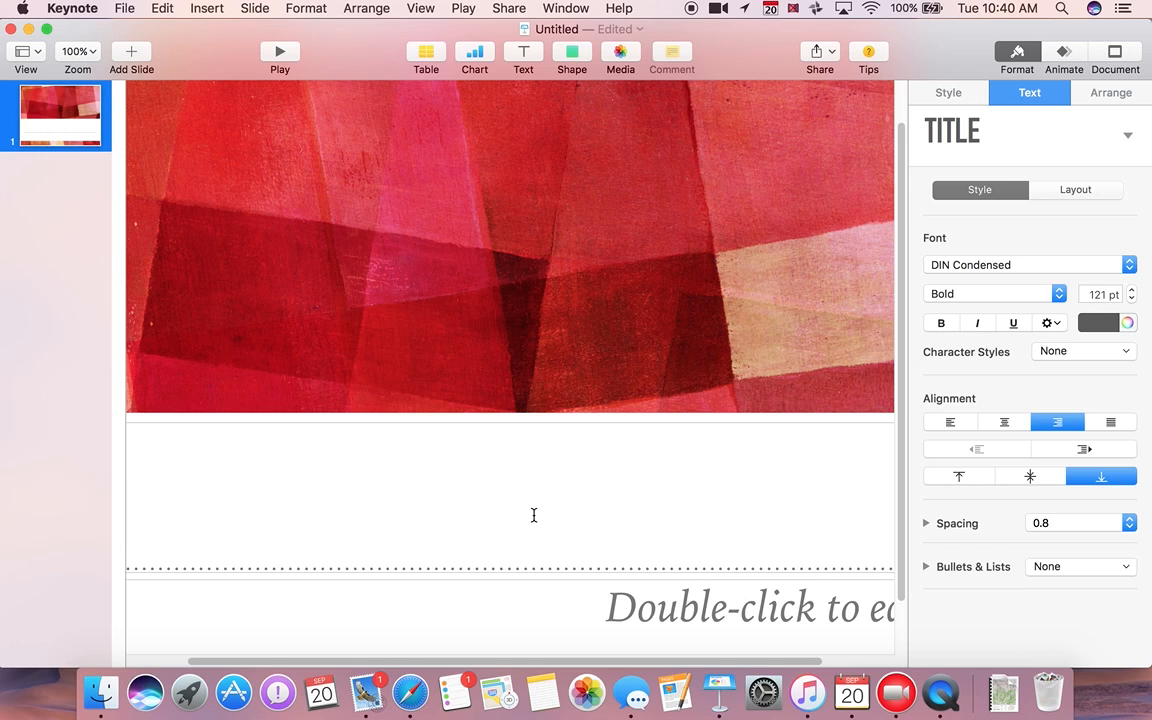
{"action": "type", "text": "ABOUT ME"}
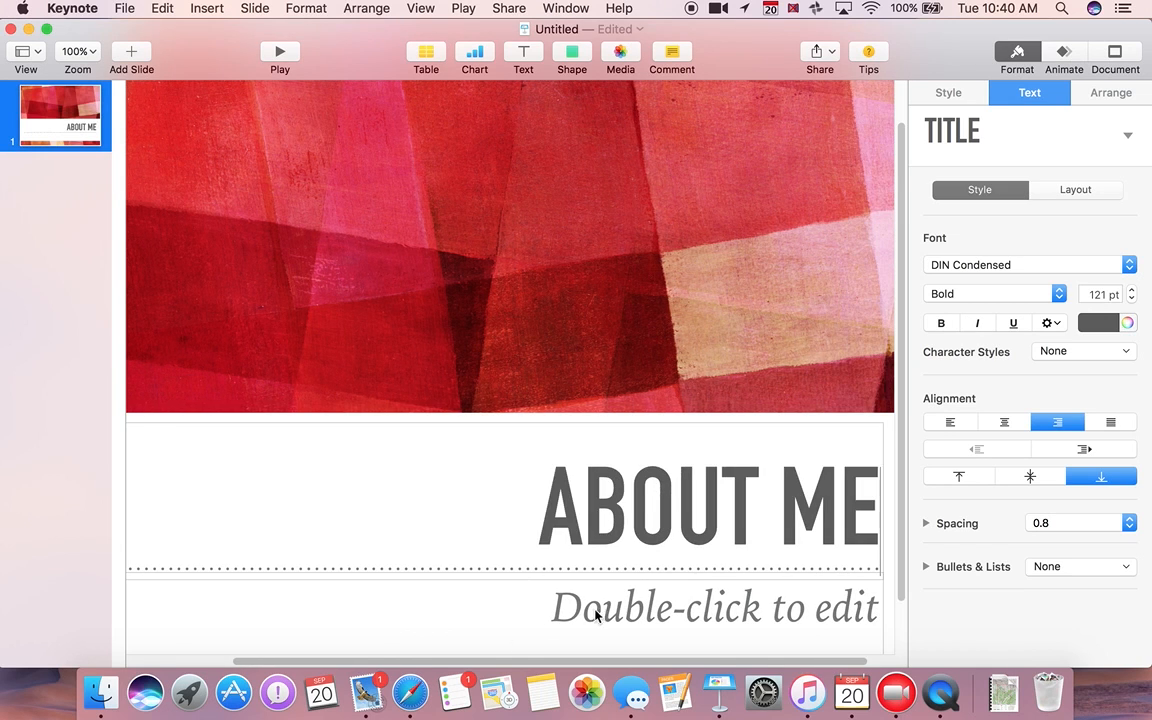
{"action": "left_click", "coordinate": [633, 623]}
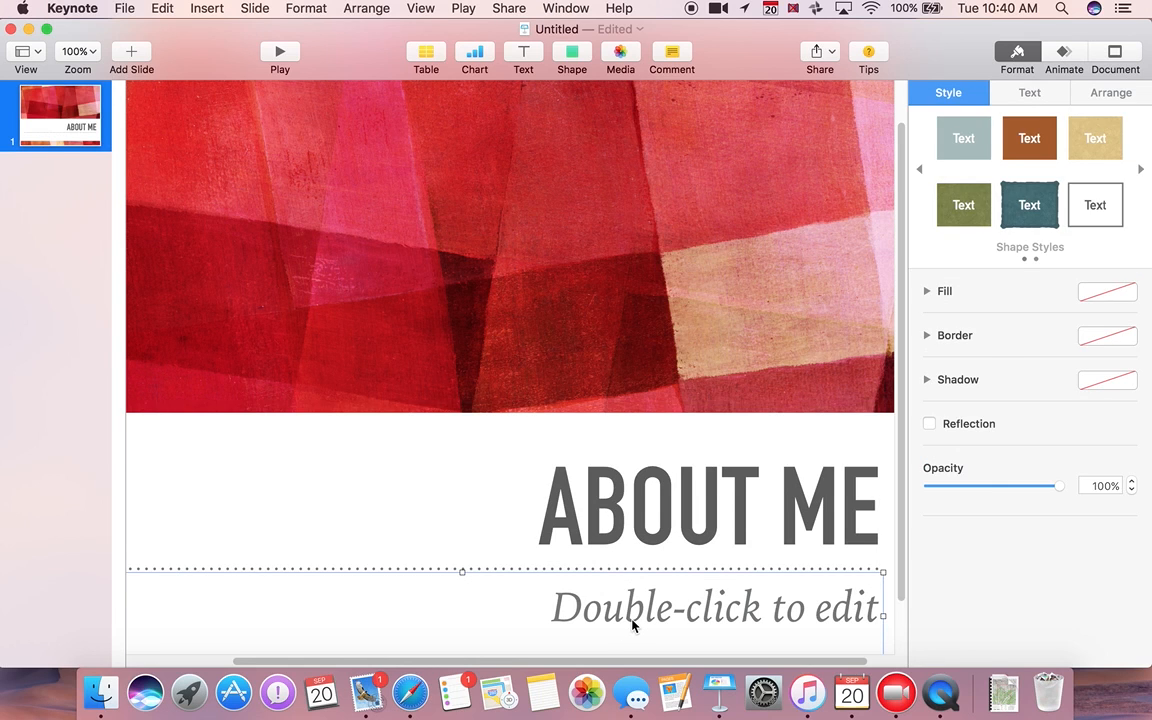
{"action": "double_click", "coordinate": [641, 617]}
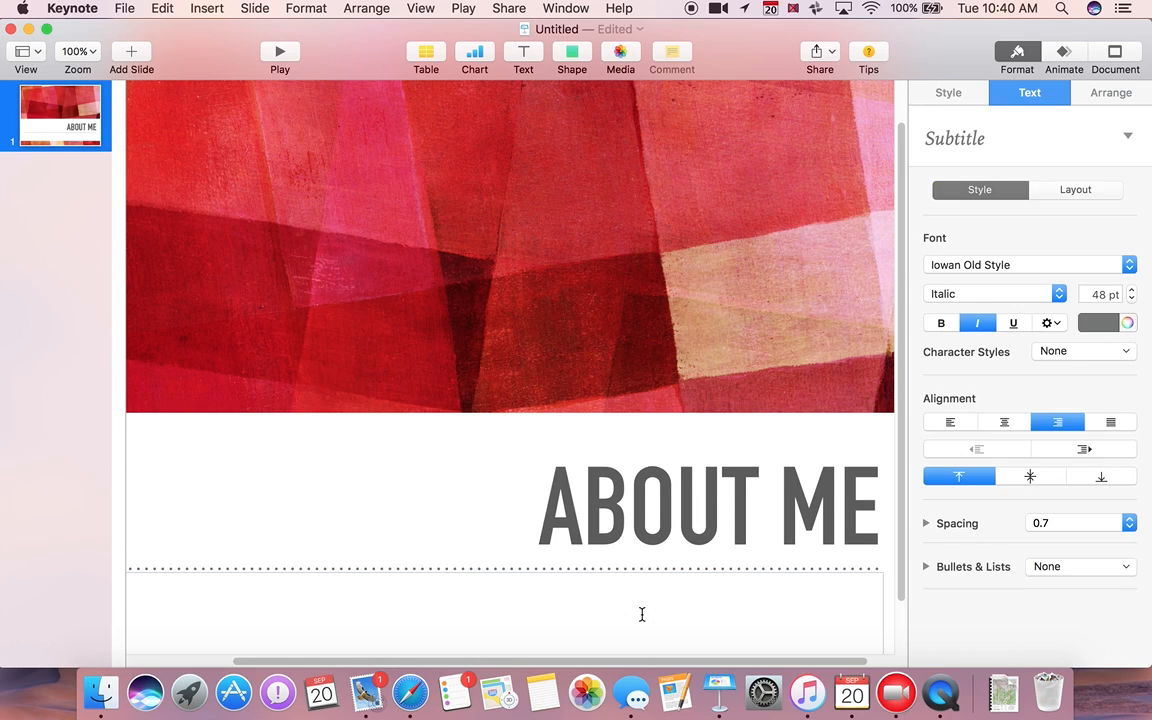
{"action": "type", "text": "Tyler Cummings"}
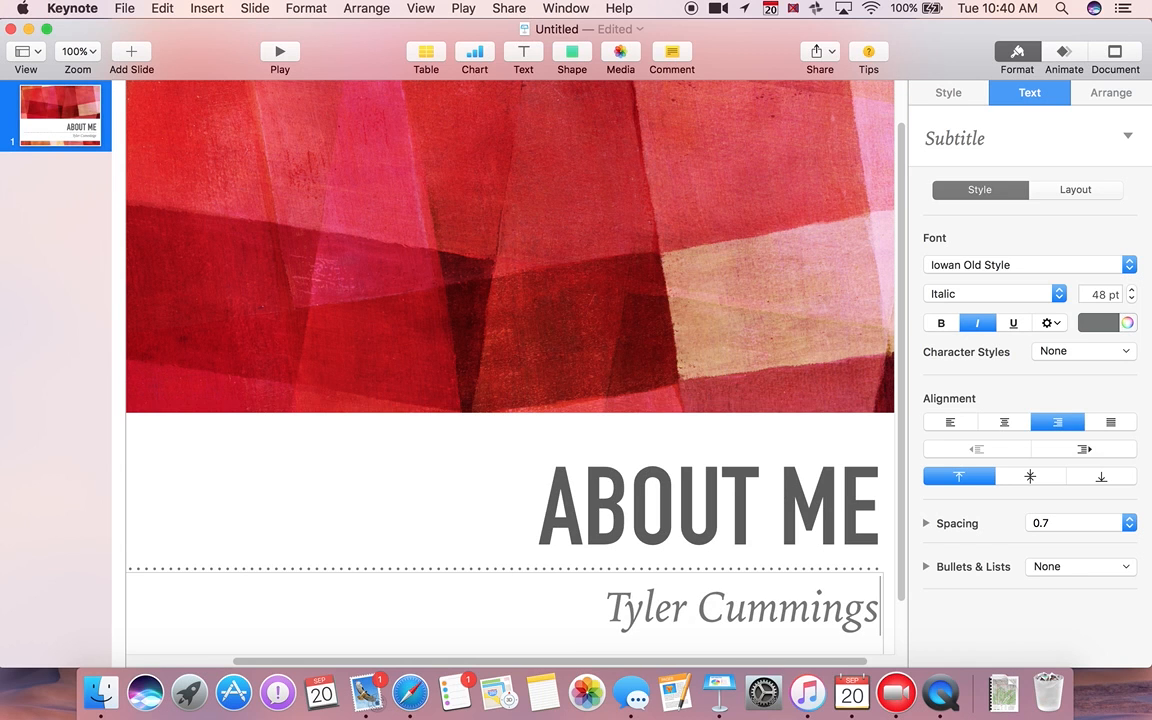
- Replace the placeholder picture on the ABOUT ME slide with IMG_4393.JPG from the desktop
{"action": "left_click", "coordinate": [530, 322]}
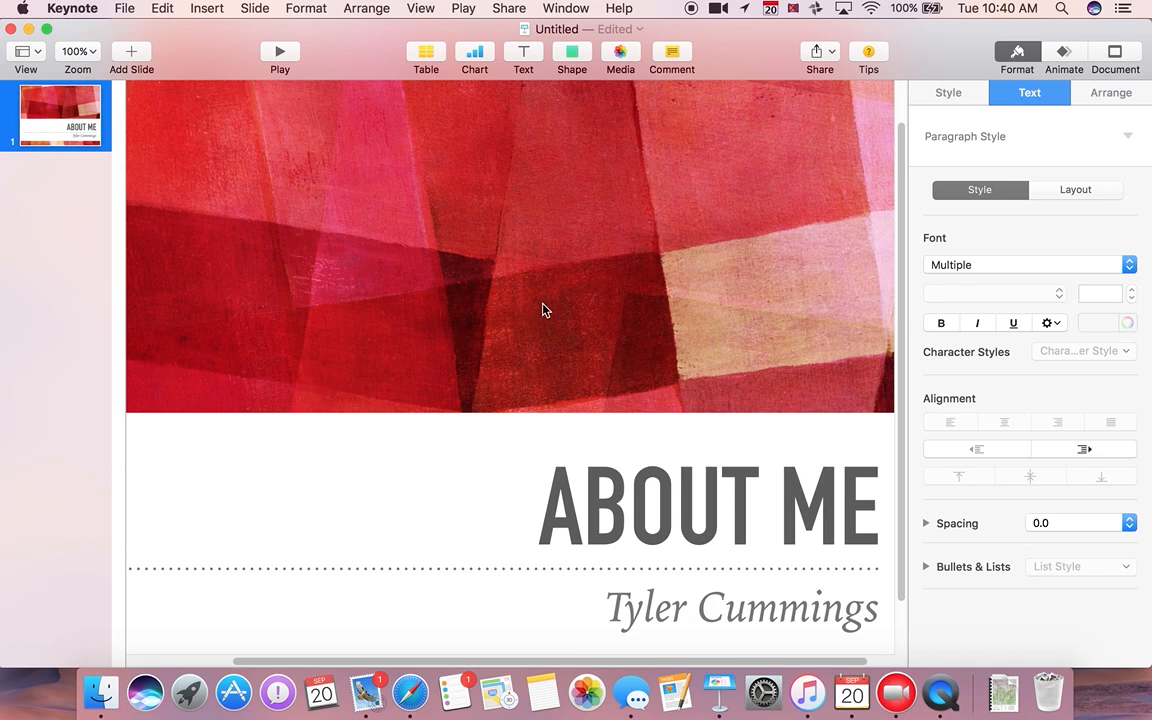
{"action": "key", "text": "F11"}
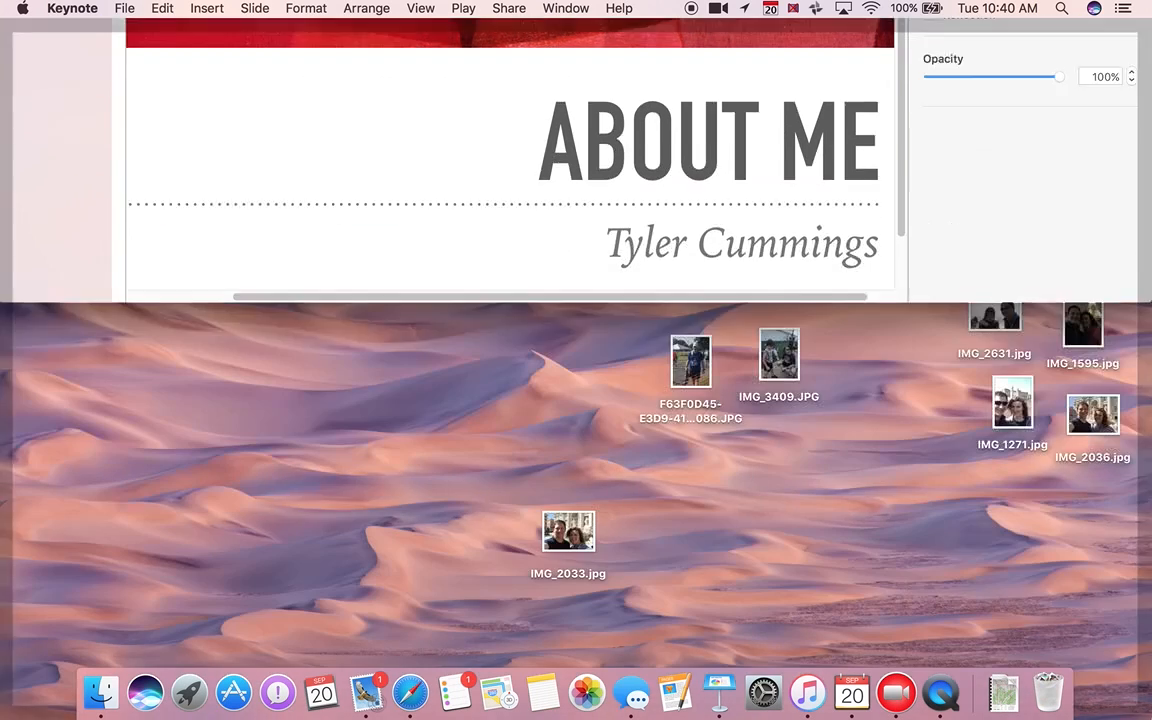
{"action": "left_click_drag", "start_coordinate": [985, 192], "coordinate": [680, 339]}
{"action": "key", "text": "F11"}
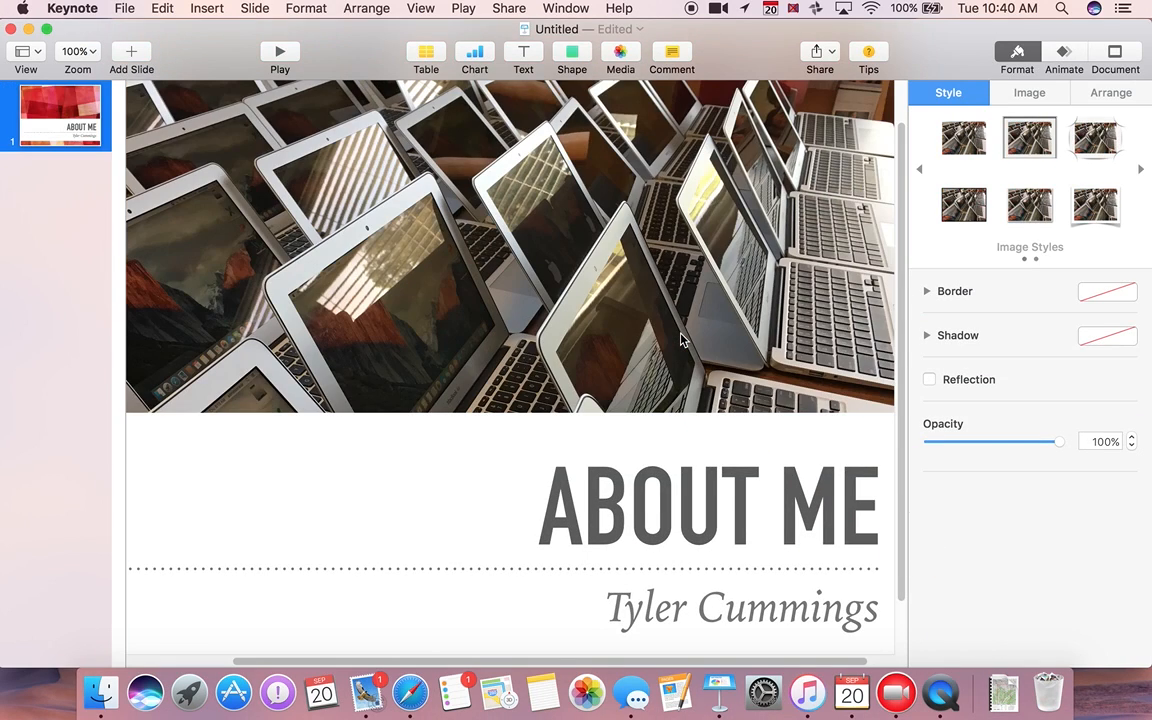
{"action": "scroll", "coordinate": [680, 339], "scroll_direction": "down", "scroll_amount": 3}
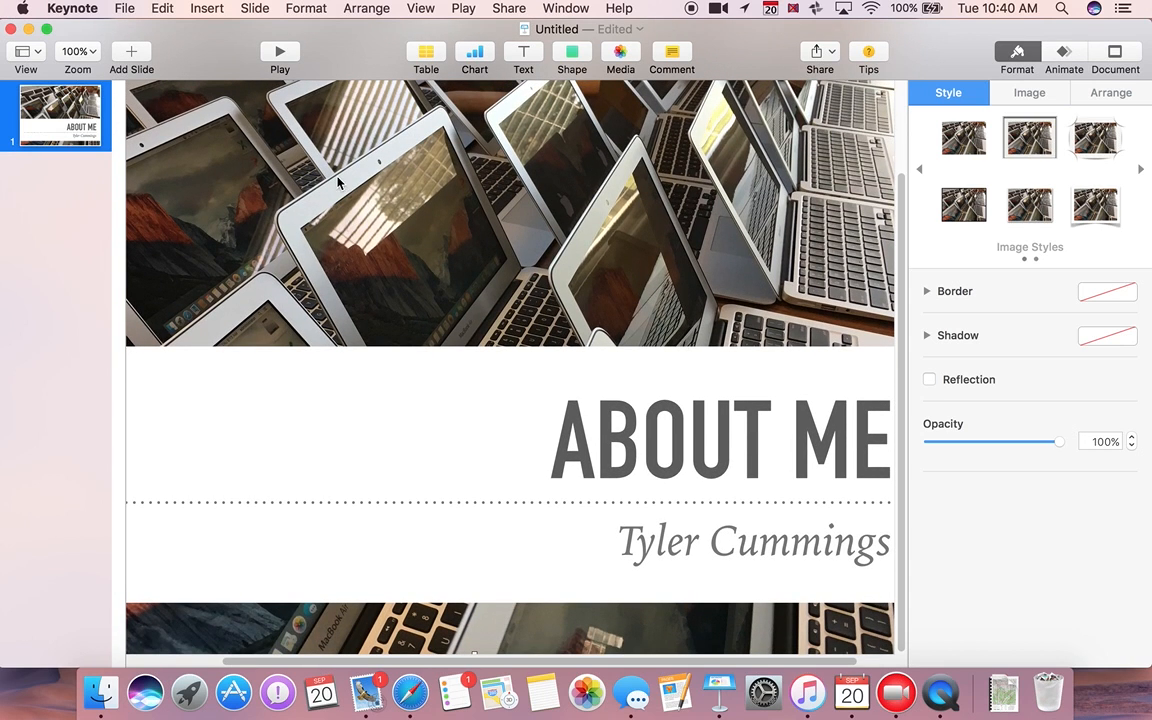
- Add a second slide with the Photo - Vertical layout and give it the title "I AM"
{"action": "left_click", "coordinate": [134, 56]}
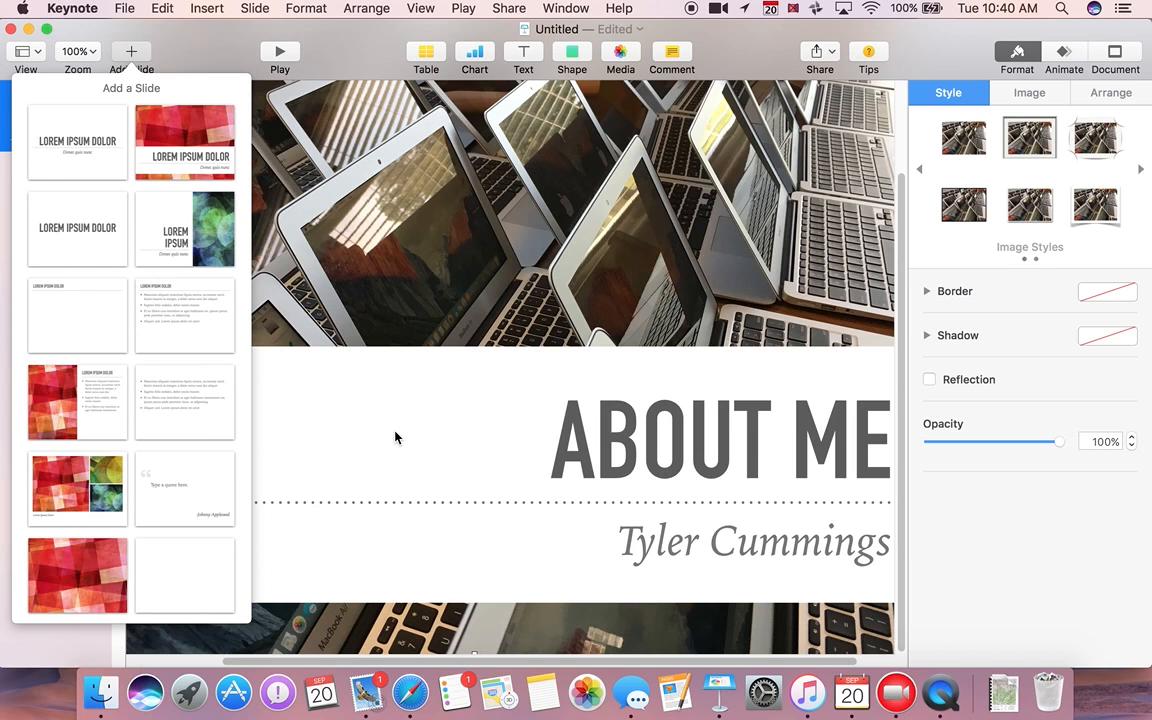
{"action": "left_click", "coordinate": [183, 234]}
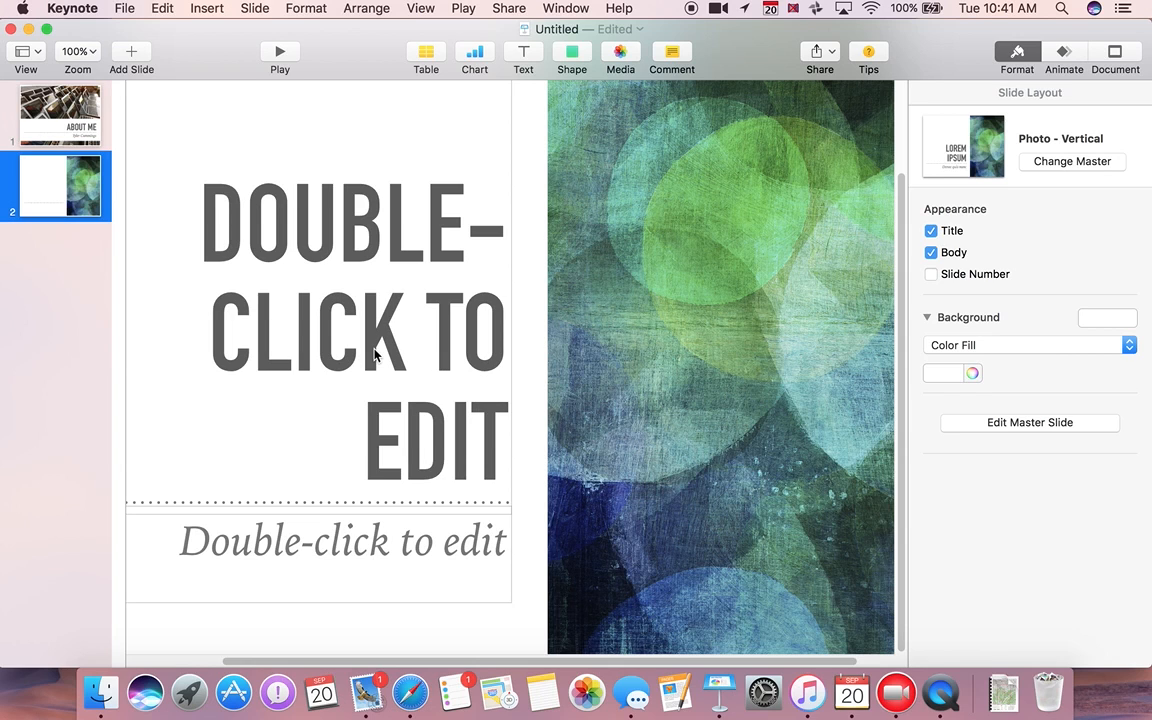
{"action": "left_click", "coordinate": [320, 329]}
{"action": "double_click", "coordinate": [320, 329]}
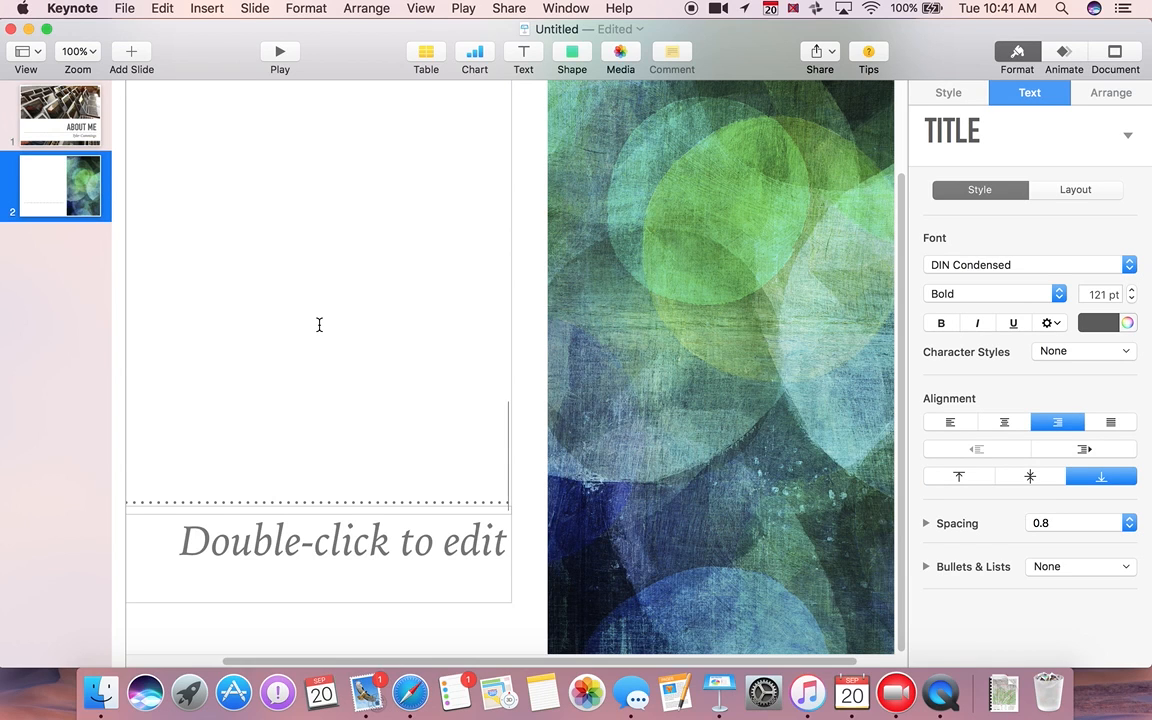
{"action": "type", "text": "I AM"}
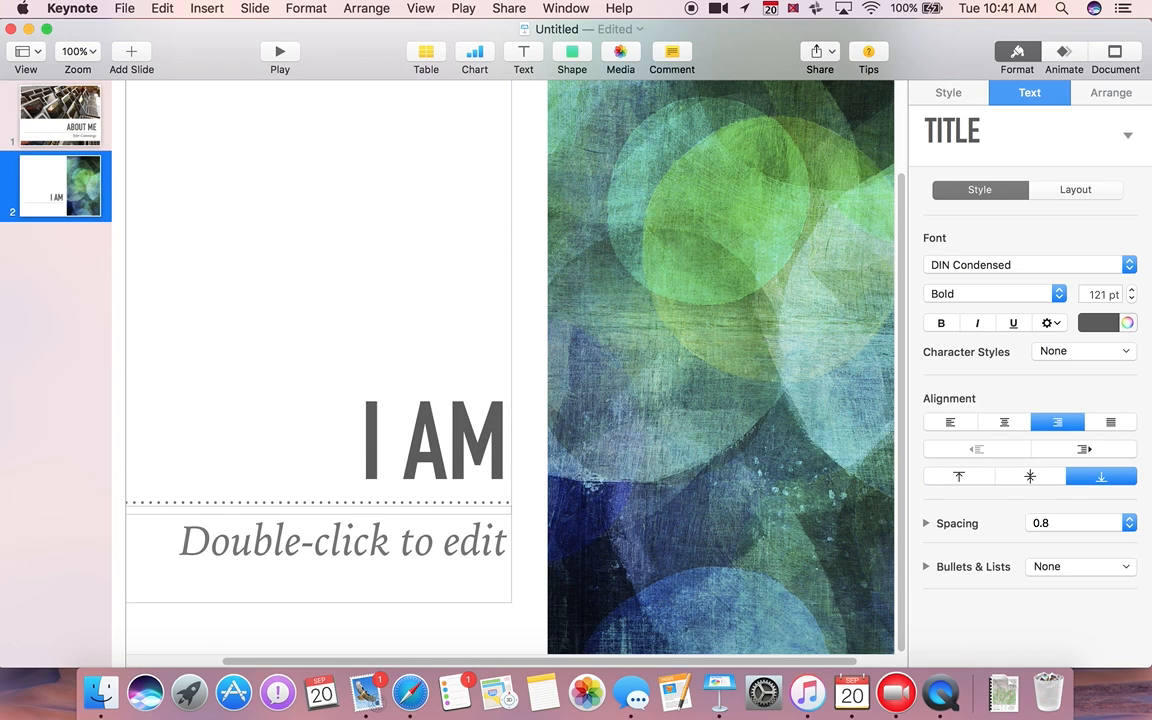
- Enter the presenter's full name as the subtitle of the I AM slide
{"action": "left_click", "coordinate": [327, 539]}
{"action": "double_click", "coordinate": [329, 540]}
{"action": "type", "text": "Ty"}
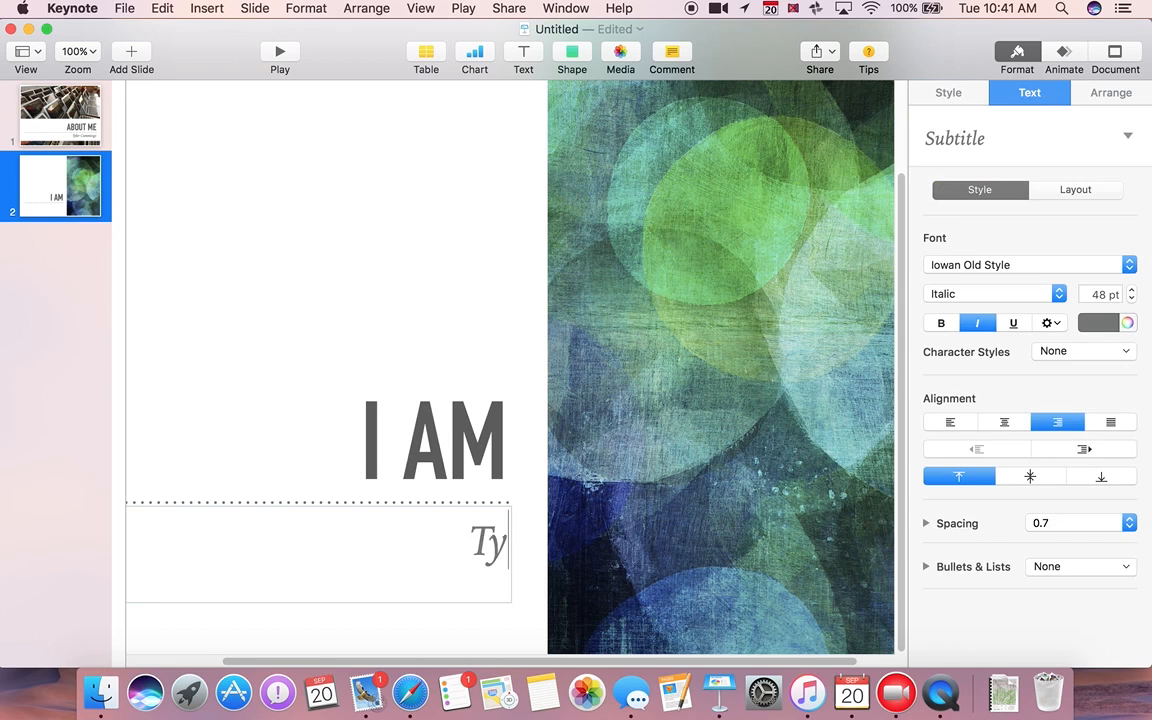
{"action": "type", "text": "ler Cummings"}
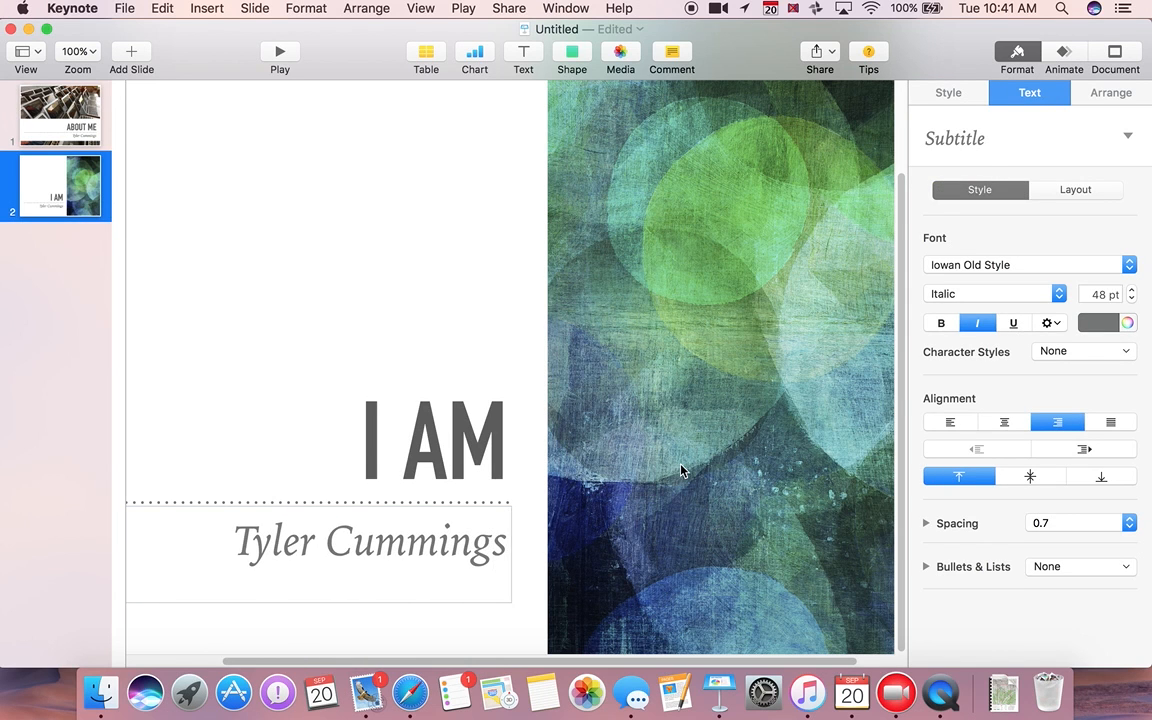
- Replace the placeholder picture on the I AM slide with IMG_1271.jpg from the desktop
{"action": "left_click", "coordinate": [681, 470]}
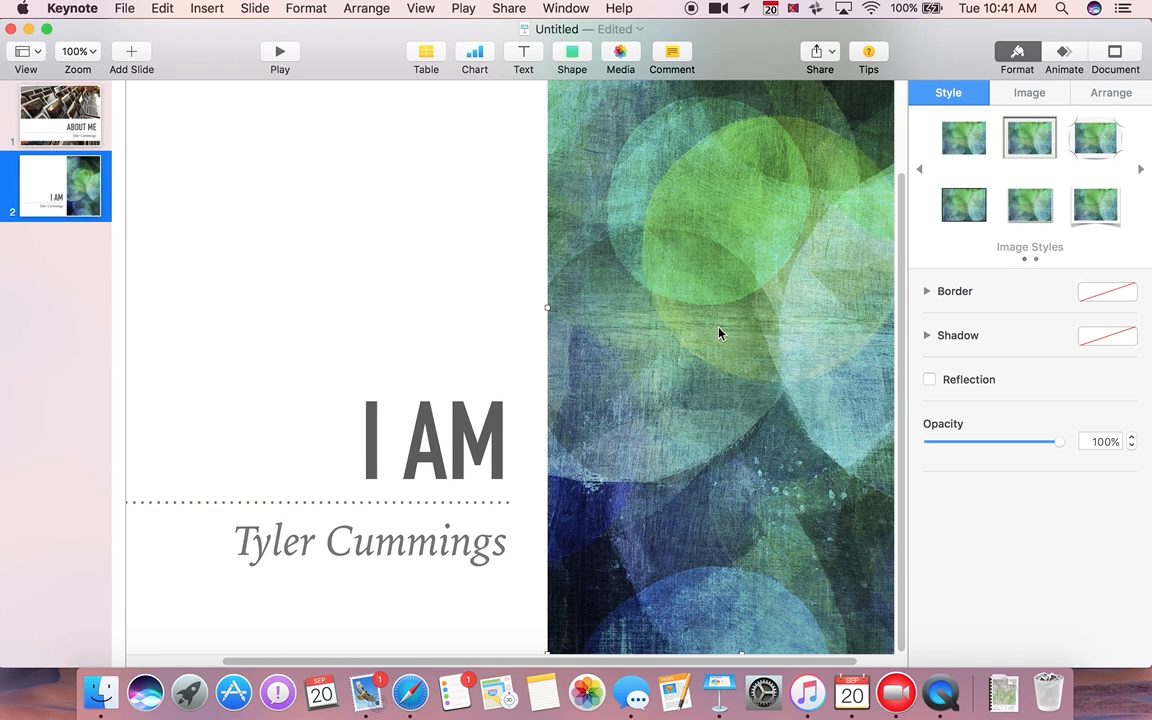
{"action": "key", "text": "F11"}
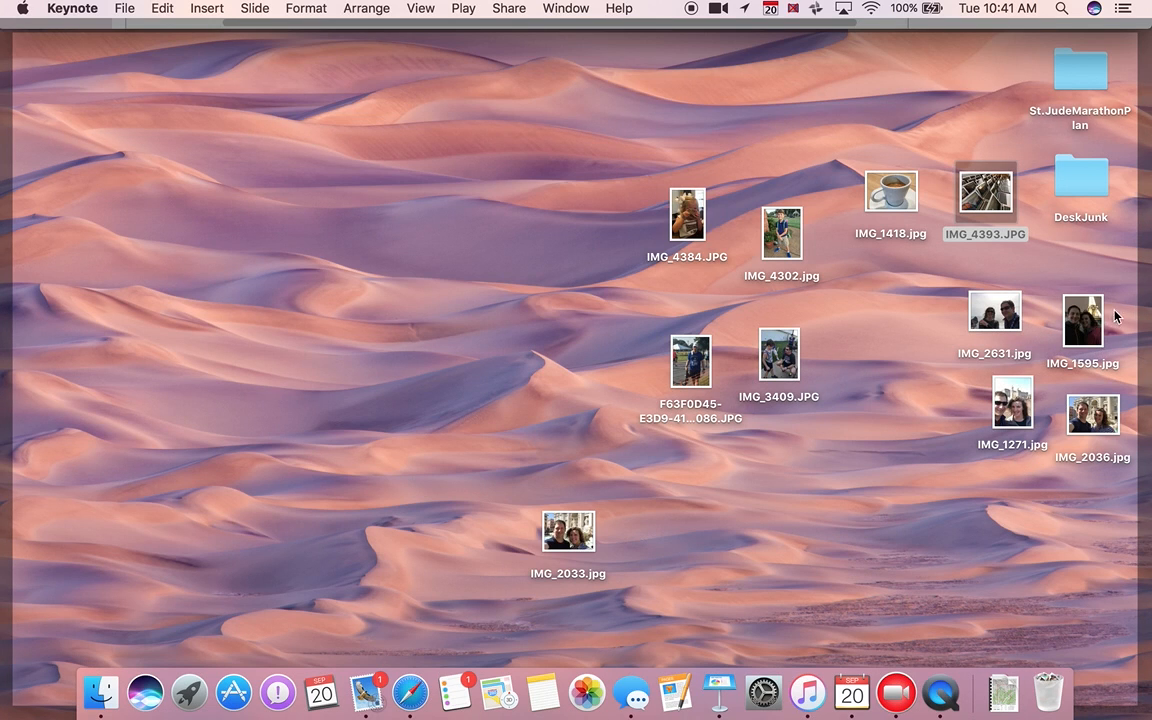
{"action": "left_click_drag", "start_coordinate": [1016, 396], "coordinate": [768, 432]}
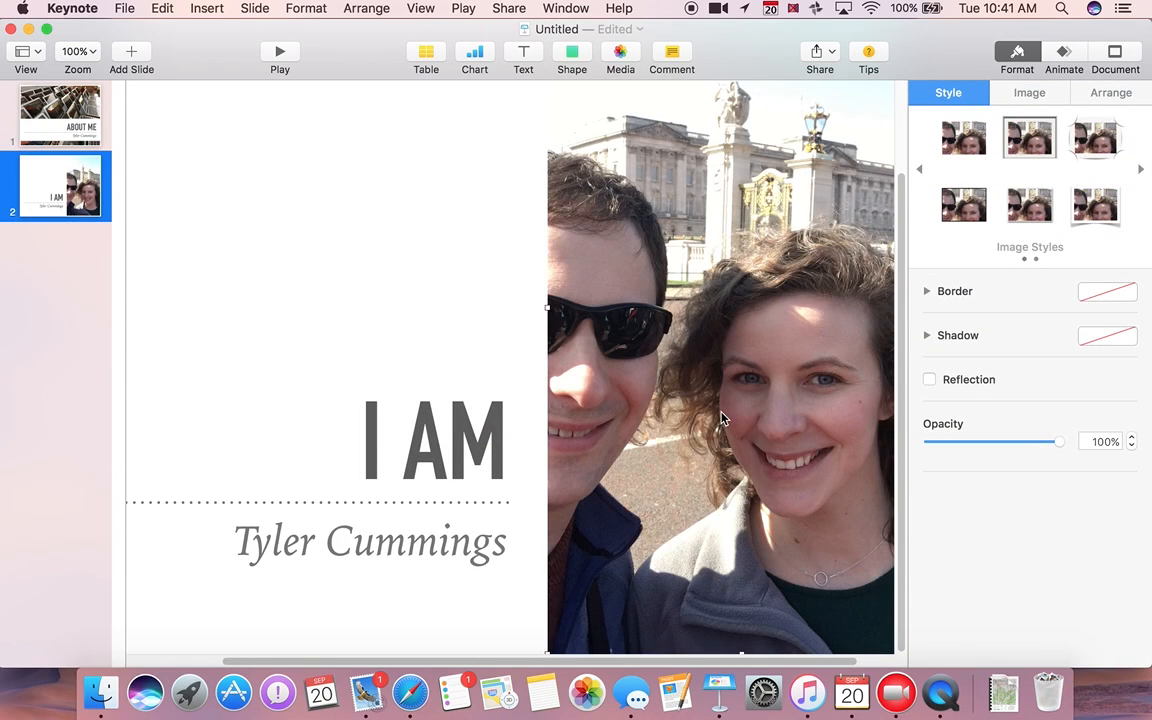
- Reposition the photo within its mask on the I AM slide so that both faces show, and finish the mask edit
{"action": "left_click_drag", "start_coordinate": [657, 368], "coordinate": [717, 361]}
{"action": "double_click", "coordinate": [666, 361]}
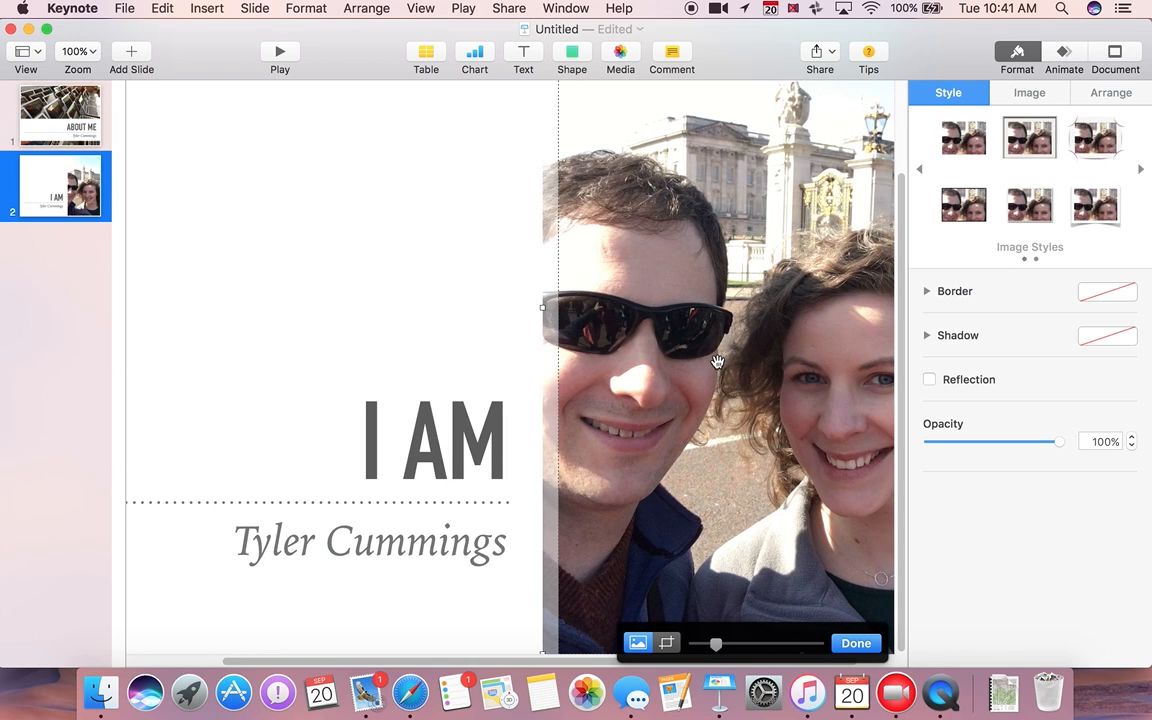
{"action": "left_click", "coordinate": [444, 308]}
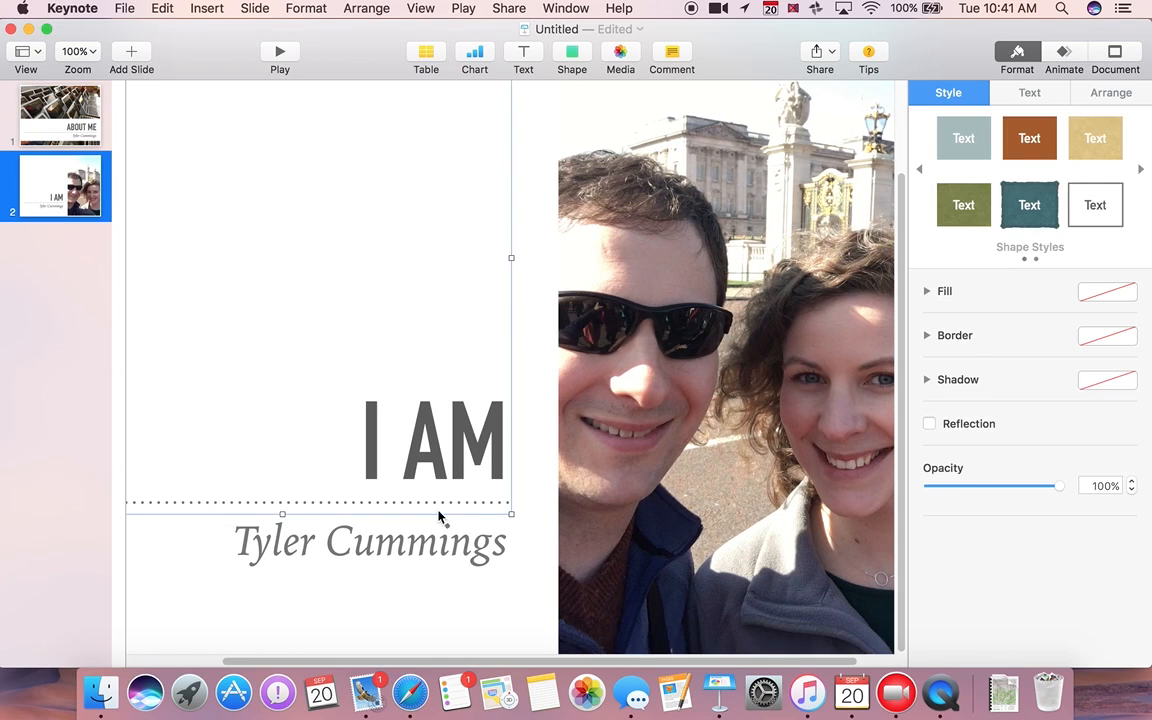
- Add a second subtitle line on the I AM slide reading "and my beautiful wife is" followed by the wife's first name
{"action": "left_click", "coordinate": [442, 552]}
{"action": "left_click", "coordinate": [505, 545]}
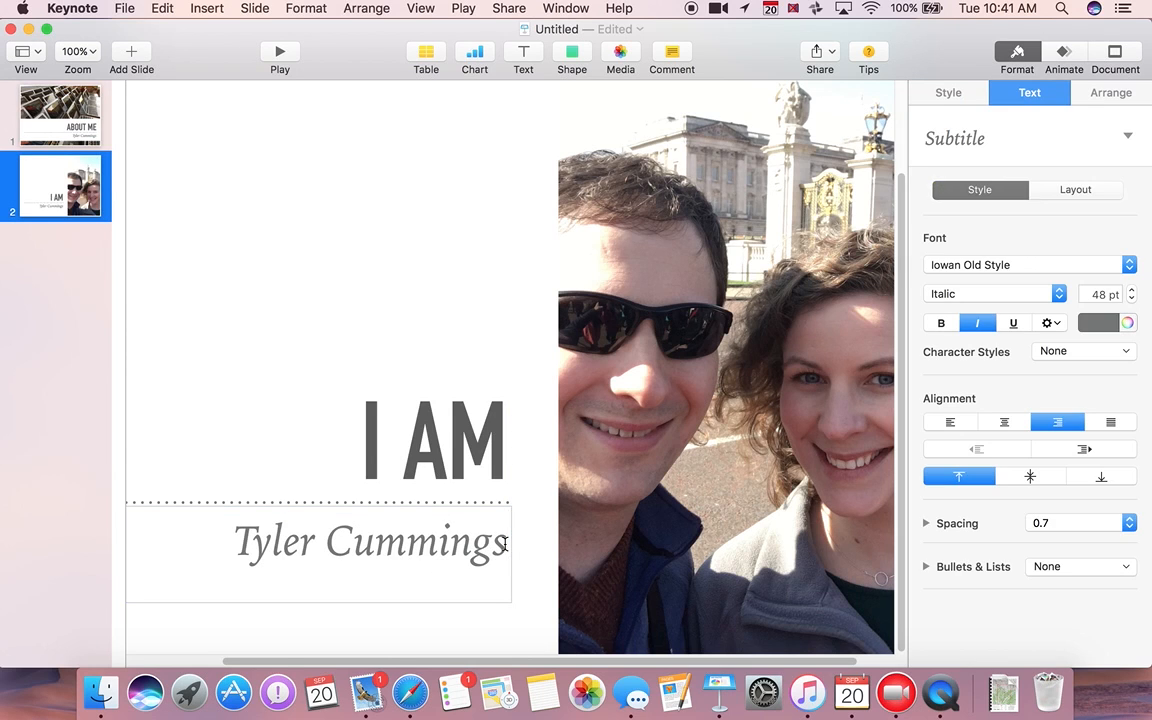
{"action": "key", "text": "Return"}
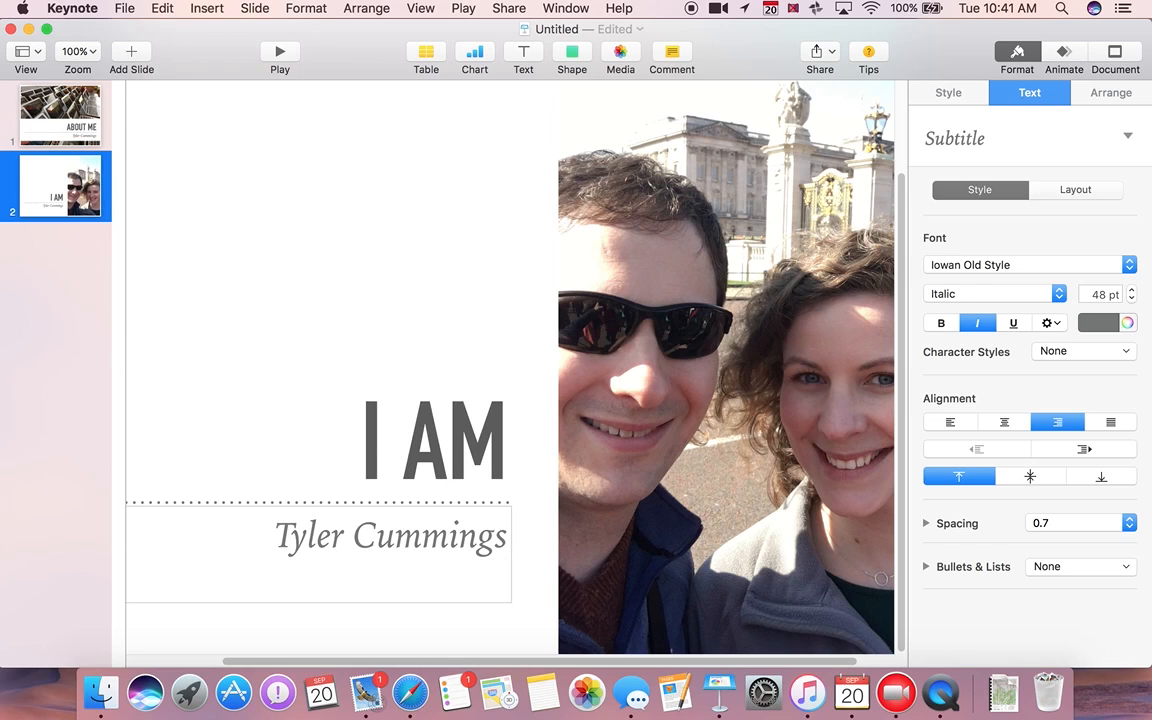
{"action": "type", "text": "and m"}
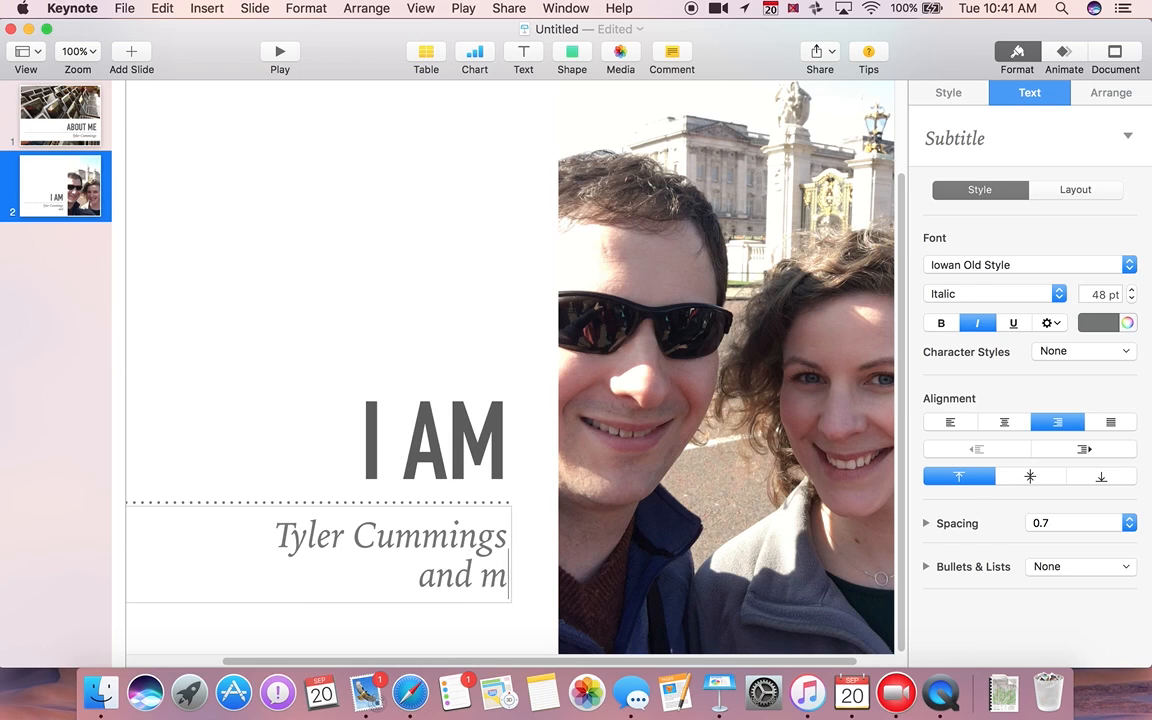
{"action": "type", "text": "y beaut"}
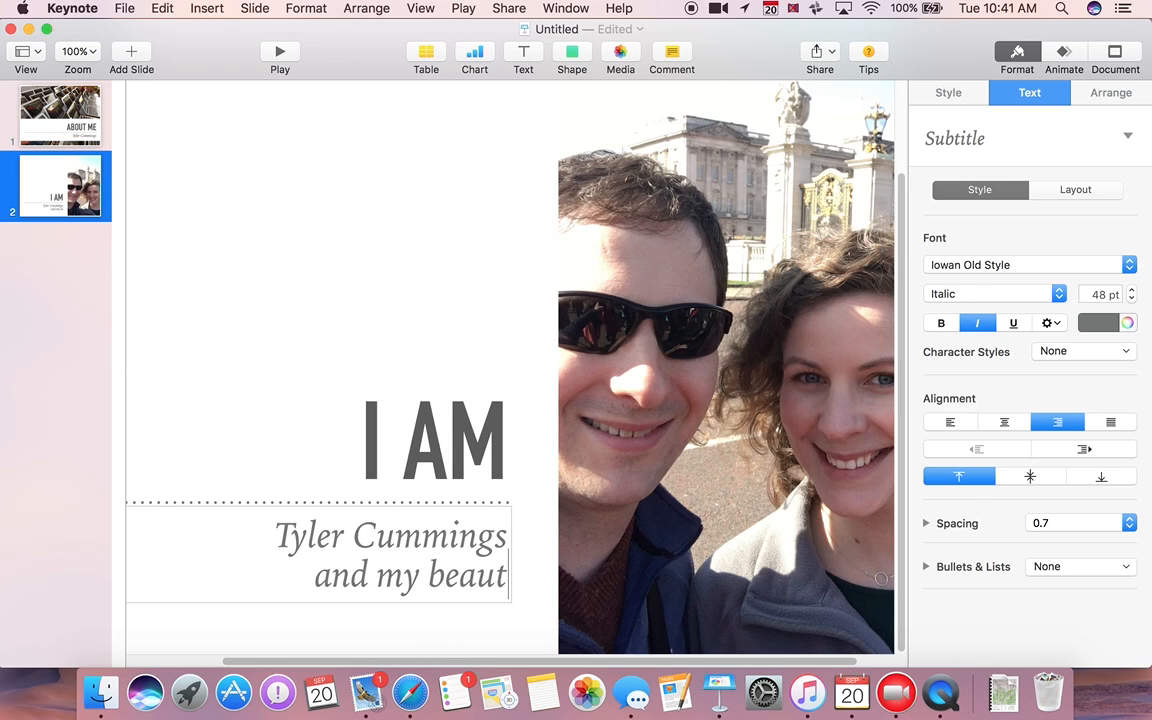
{"action": "type", "text": "iful wife i"}
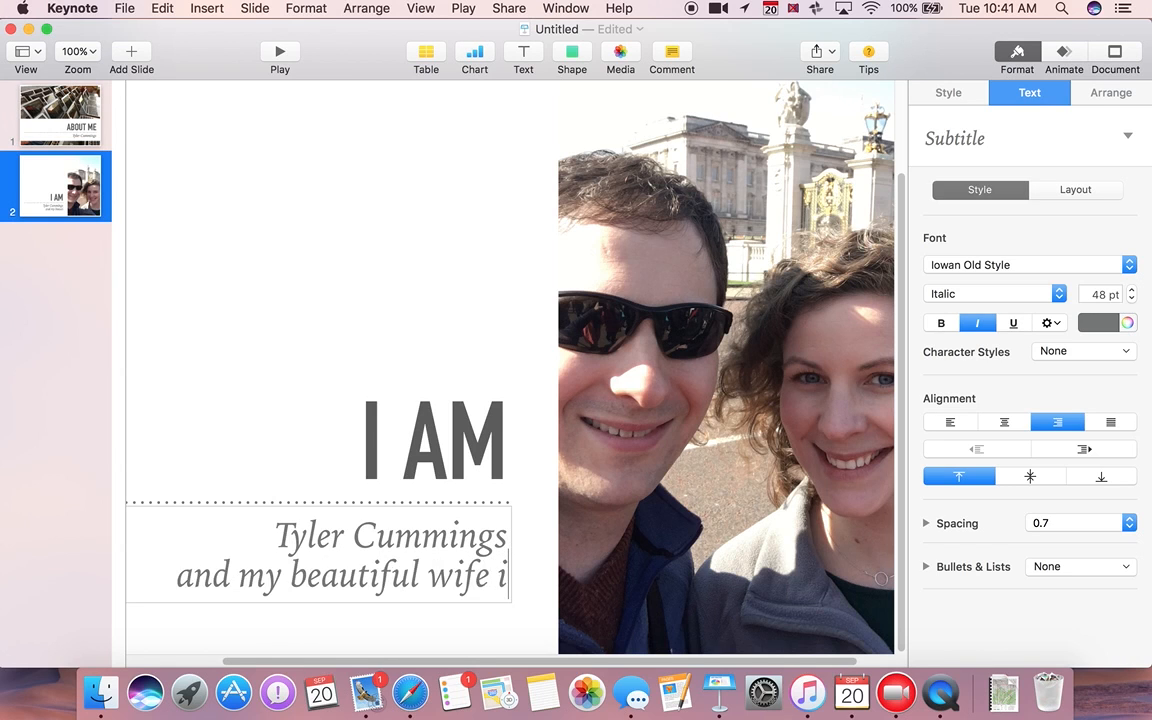
{"action": "type", "text": "s Michelle"}
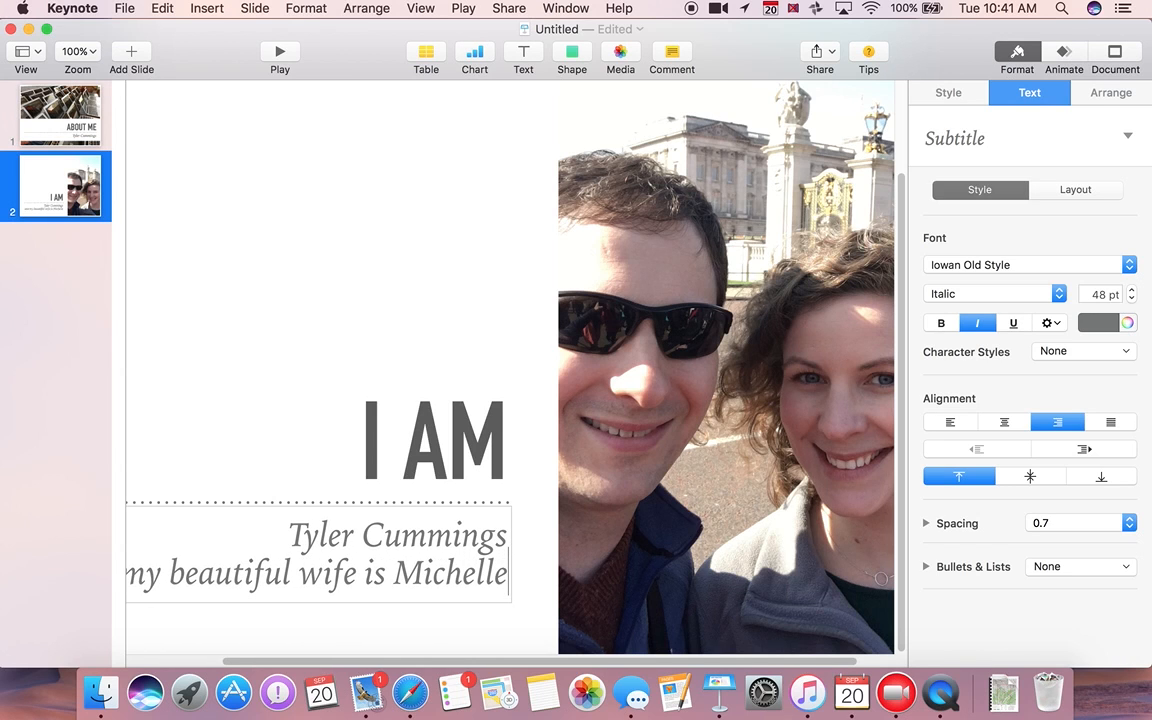
{"action": "left_click", "coordinate": [316, 450]}
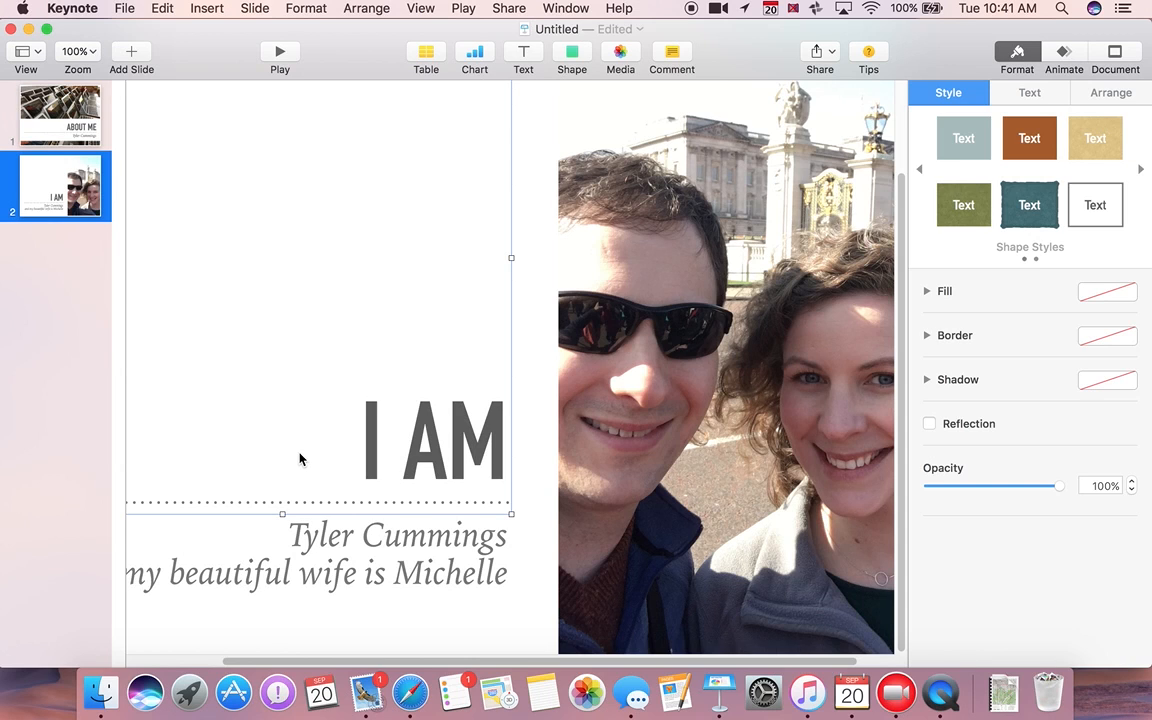
- Add a third slide with the Title & Bullets layout and give it the title "WHO IS THIS GUY?"
{"action": "left_click", "coordinate": [133, 63]}
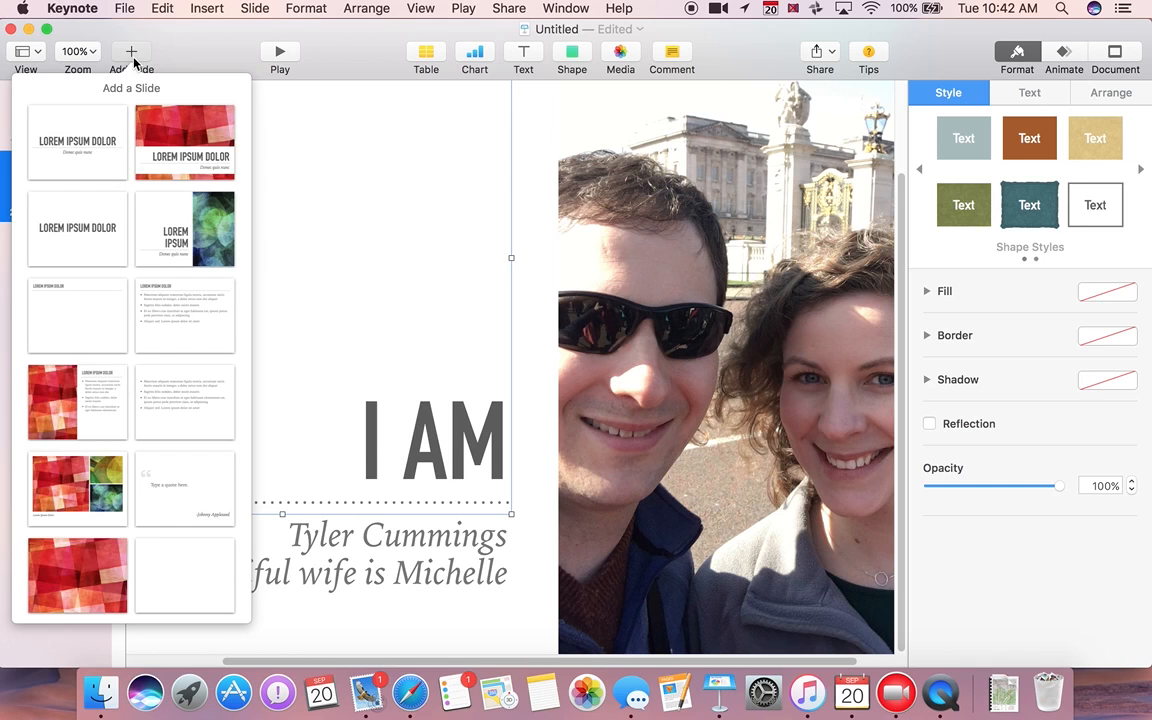
{"action": "left_click", "coordinate": [161, 311]}
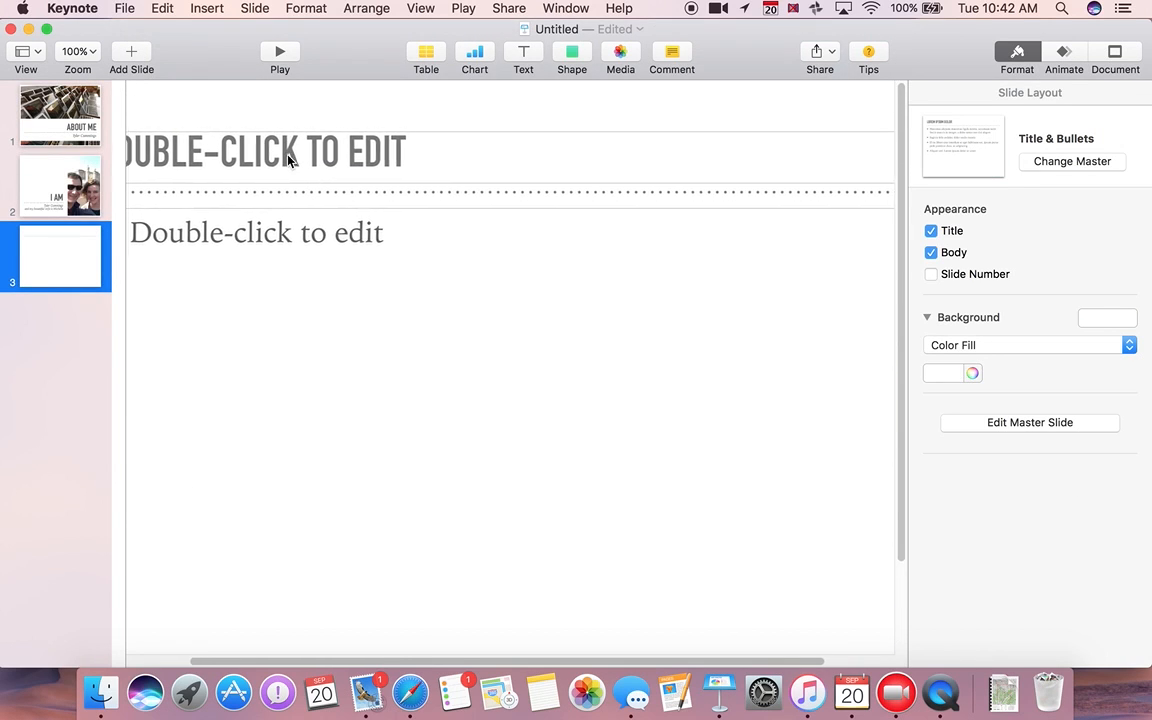
{"action": "double_click", "coordinate": [287, 155]}
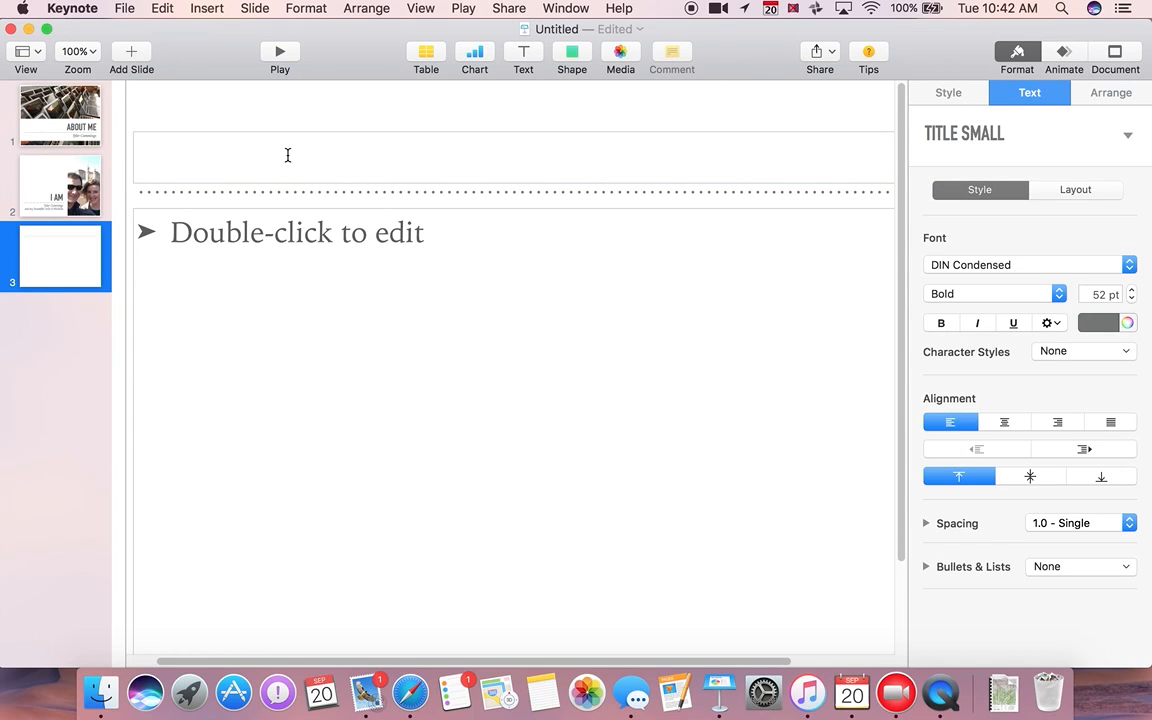
{"action": "type", "text": "WHO IS T"}
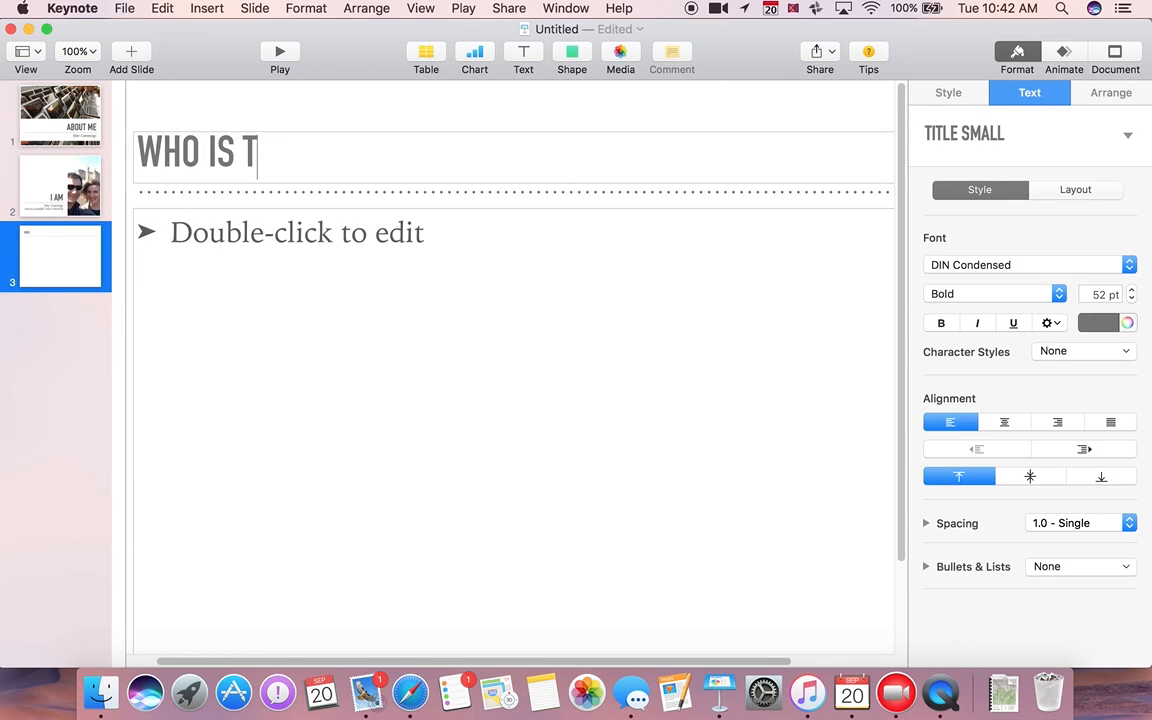
{"action": "type", "text": "HIS GUY?"}
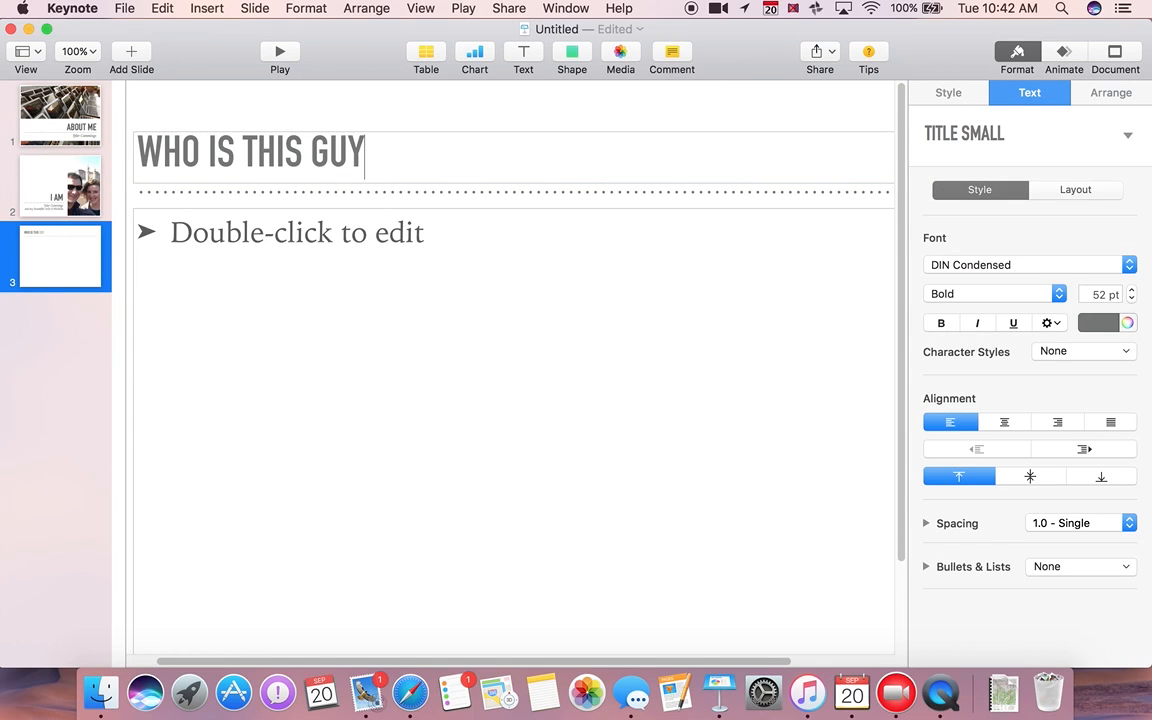
- Enter "The classroom Technology Coach for Southaven and Center Hill" as the first bullet of the third slide's body
{"action": "left_click", "coordinate": [319, 225]}
{"action": "left_click", "coordinate": [318, 229]}
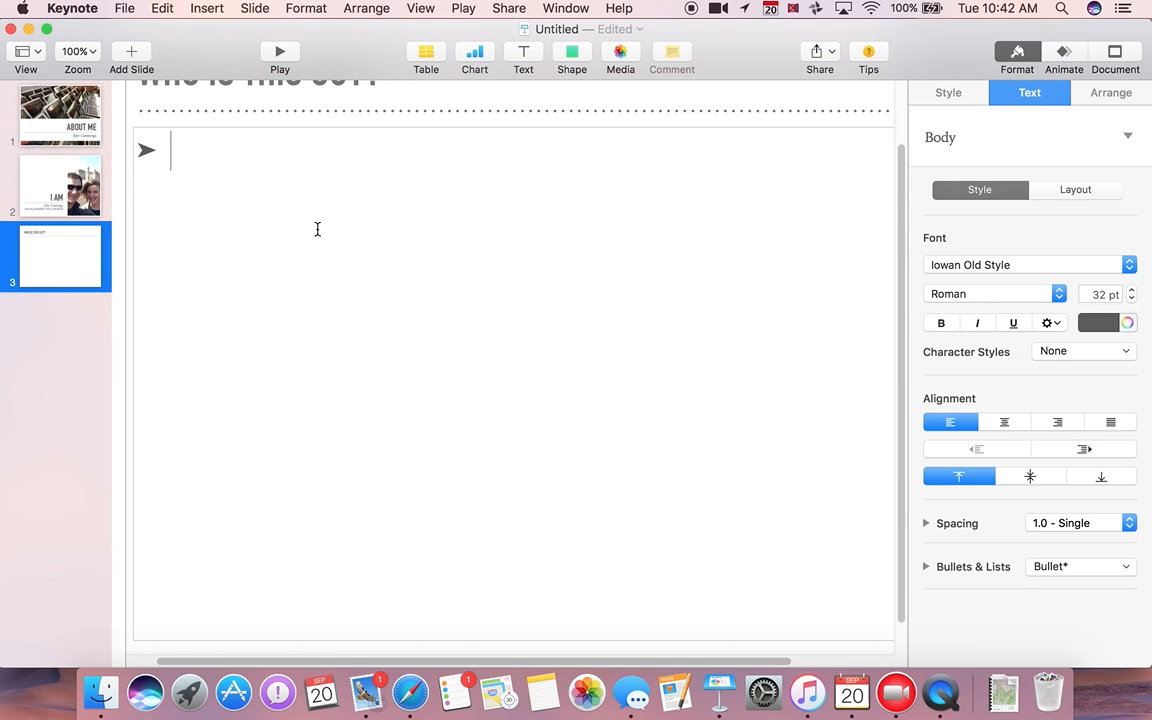
{"action": "type", "text": "The "}
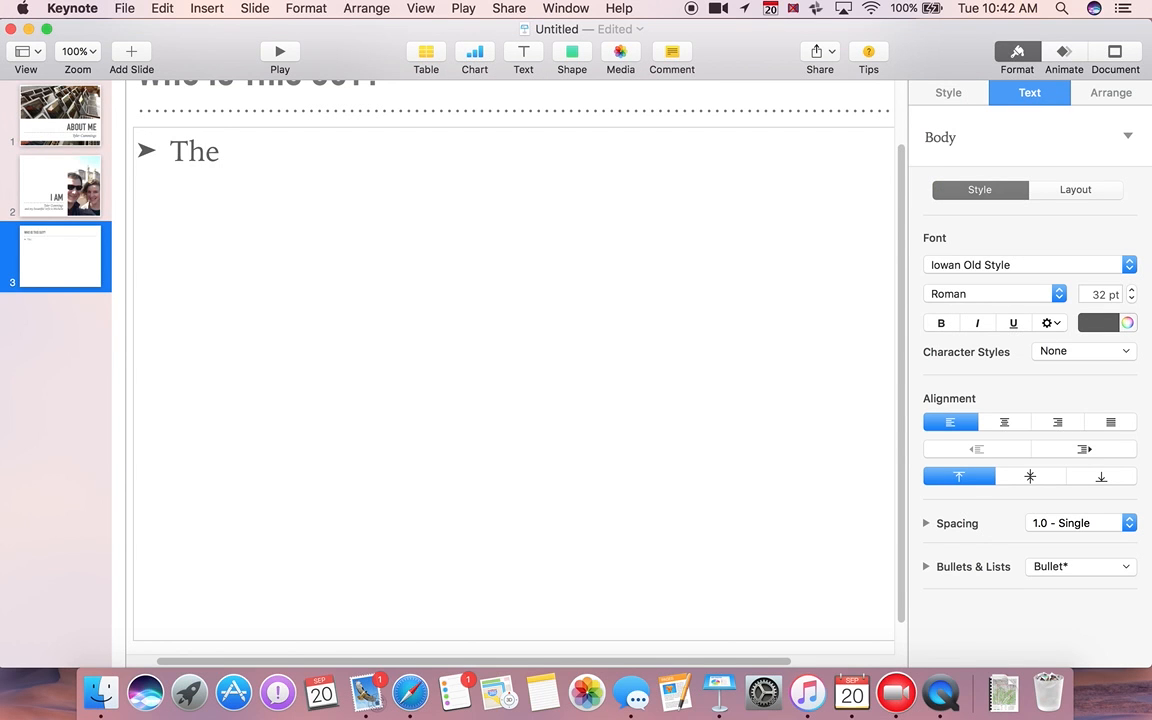
{"action": "type", "text": "classroom T"}
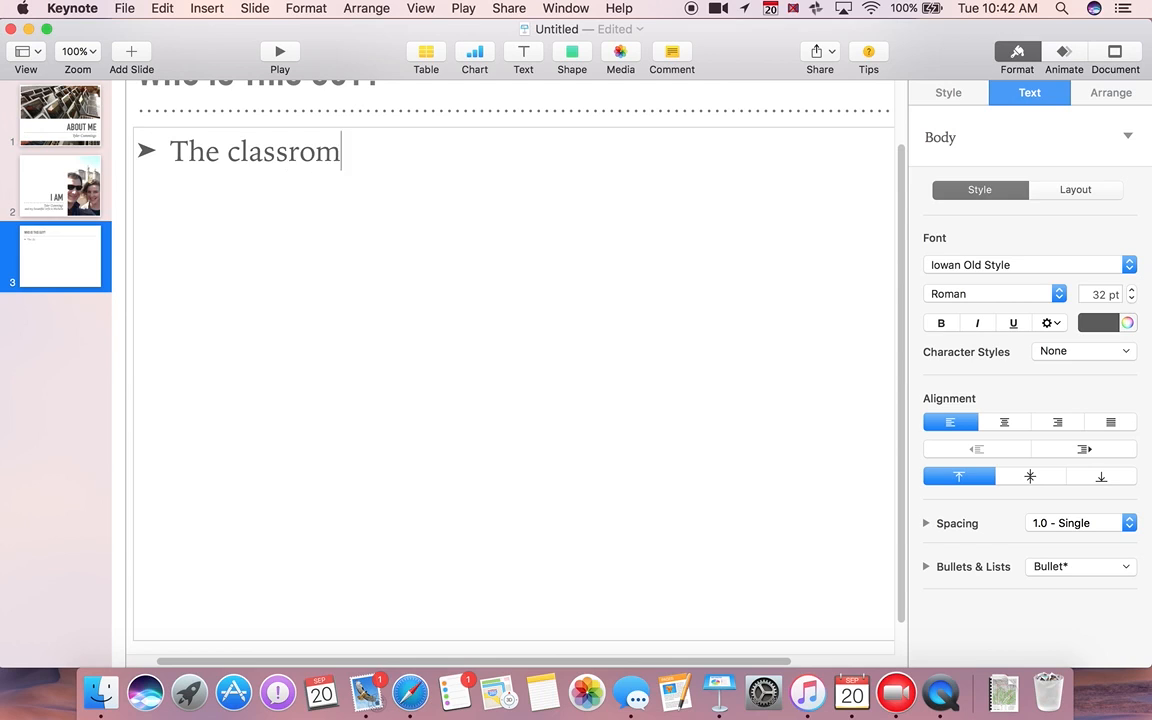
{"action": "type", "text": "echn"}
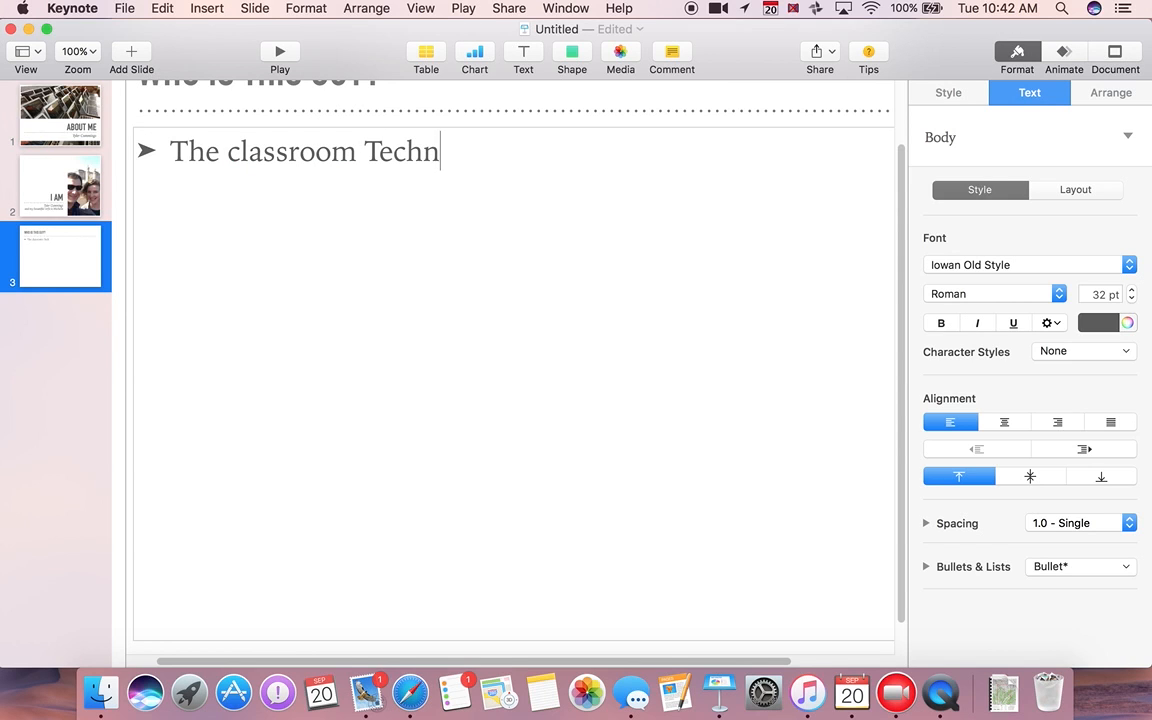
{"action": "type", "text": "ology Coach "}
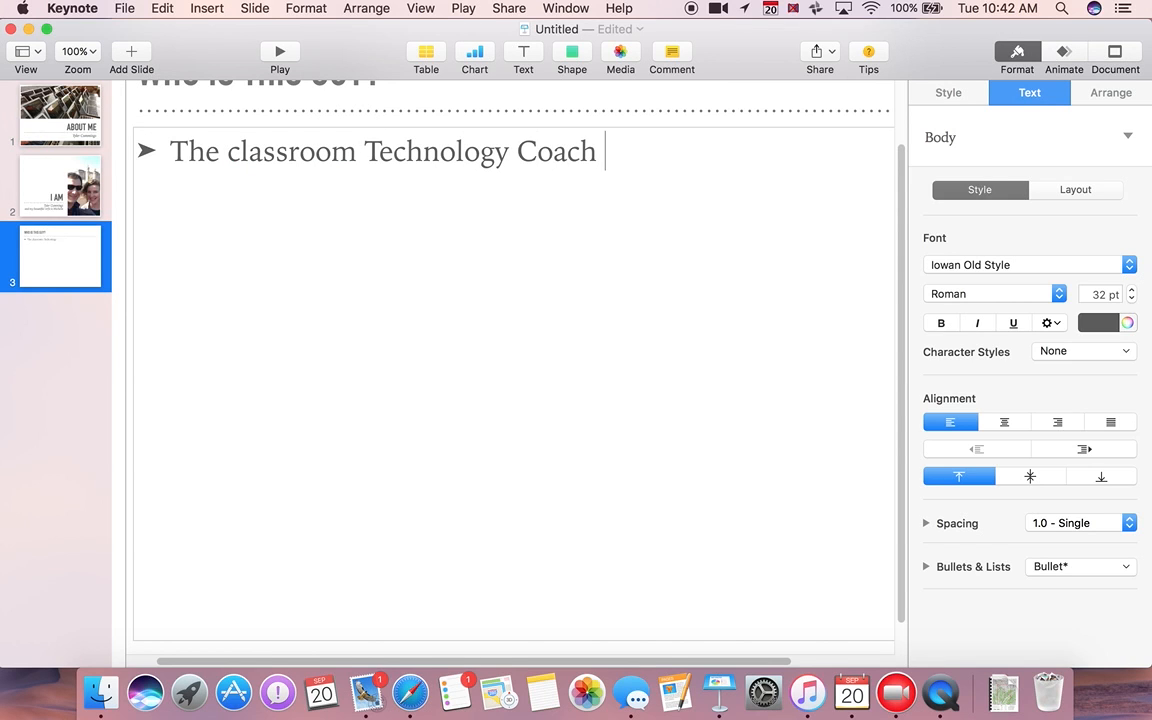
{"action": "type", "text": "for S"}
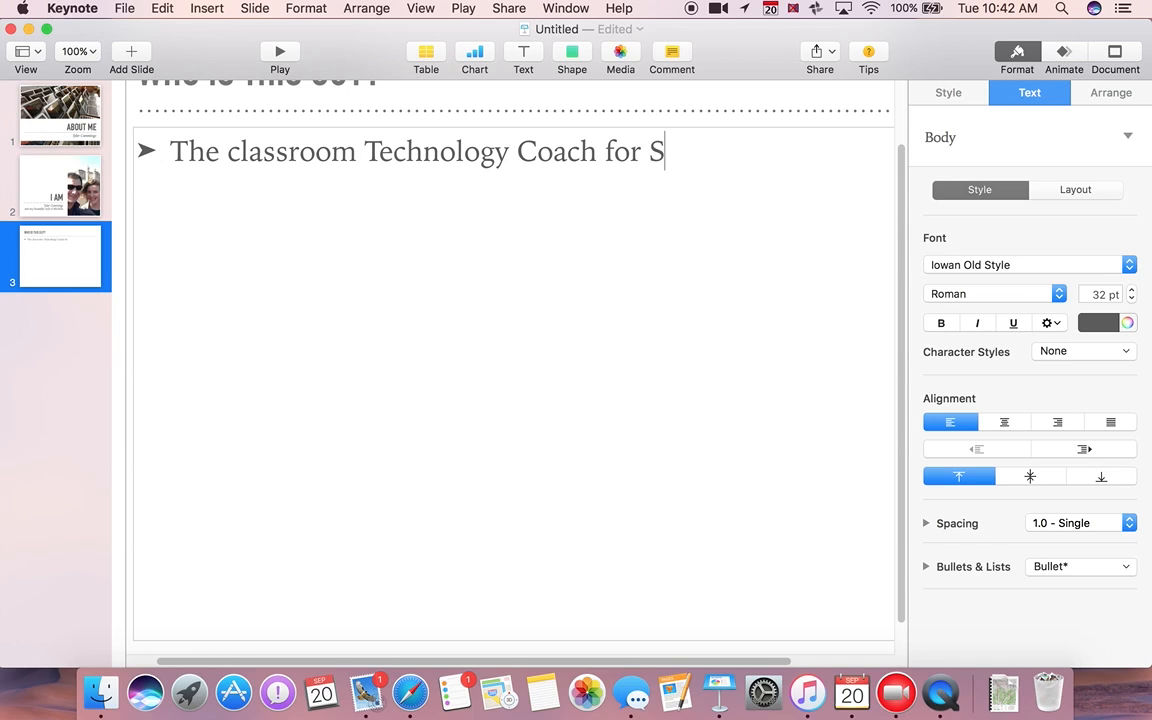
{"action": "type", "text": "outhav"}
{"action": "type", "text": "and "}
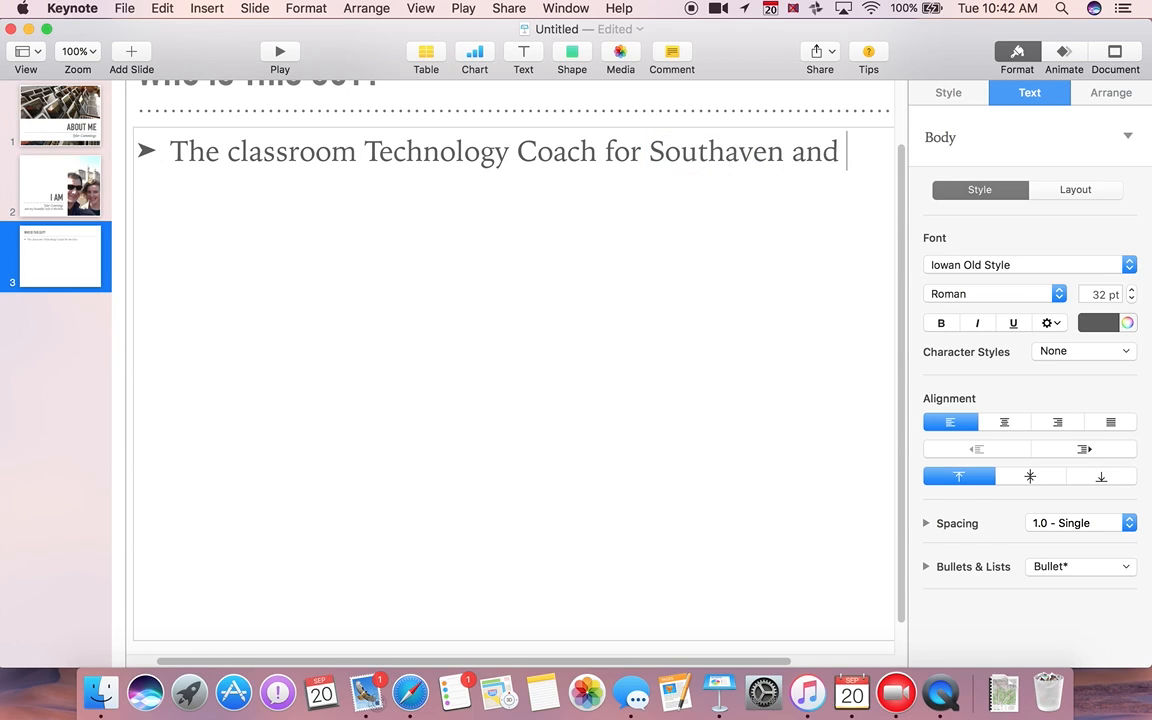
{"action": "type", "text": "Center Hill"}
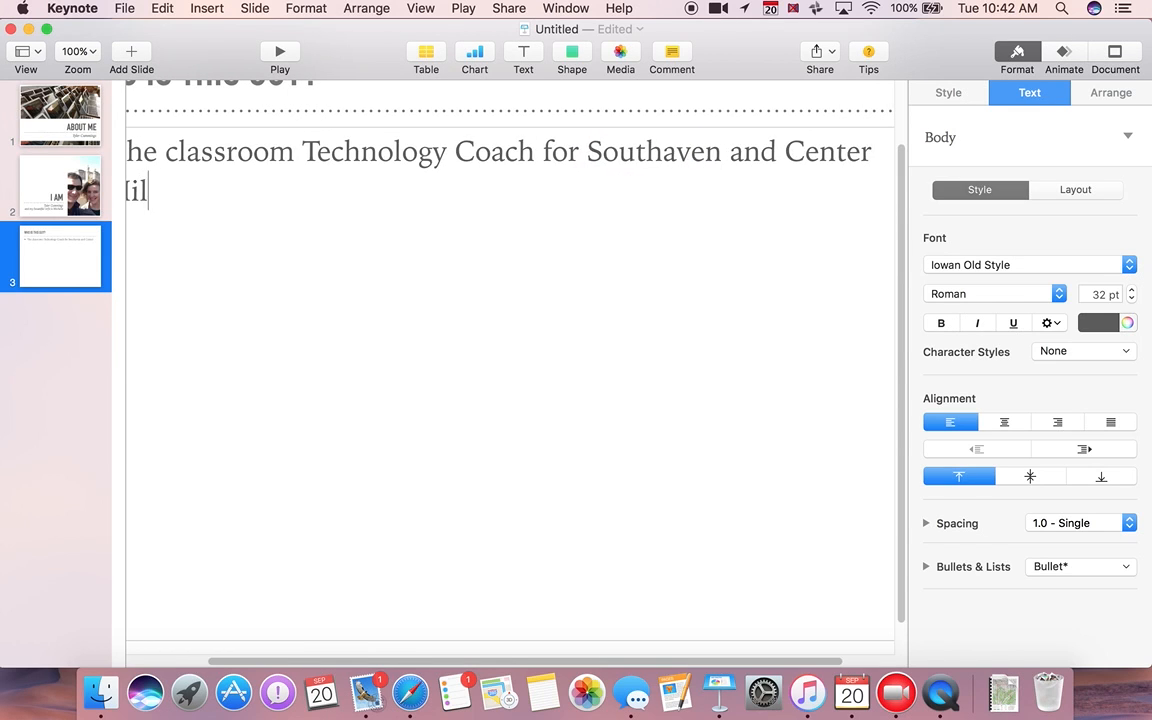
- Add a second bullet reading "I am also the voice of the Jaguars"
{"action": "key", "text": "Return"}
{"action": "type", "text": "I am "}
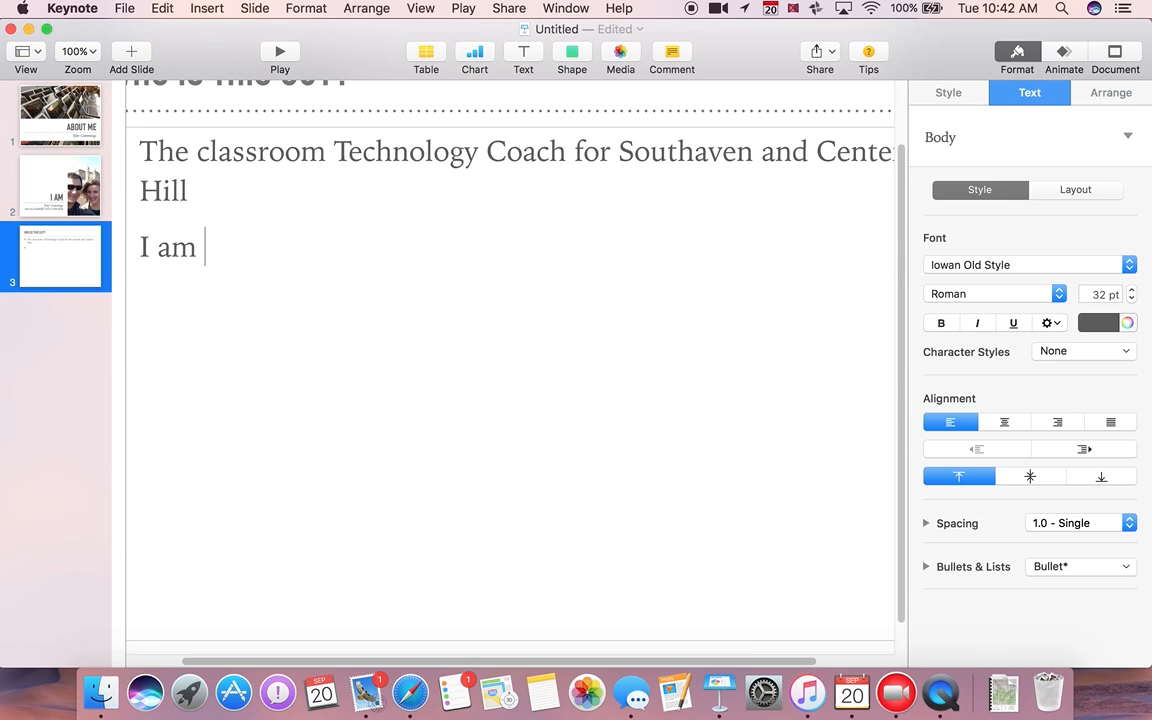
{"action": "type", "text": "also the v"}
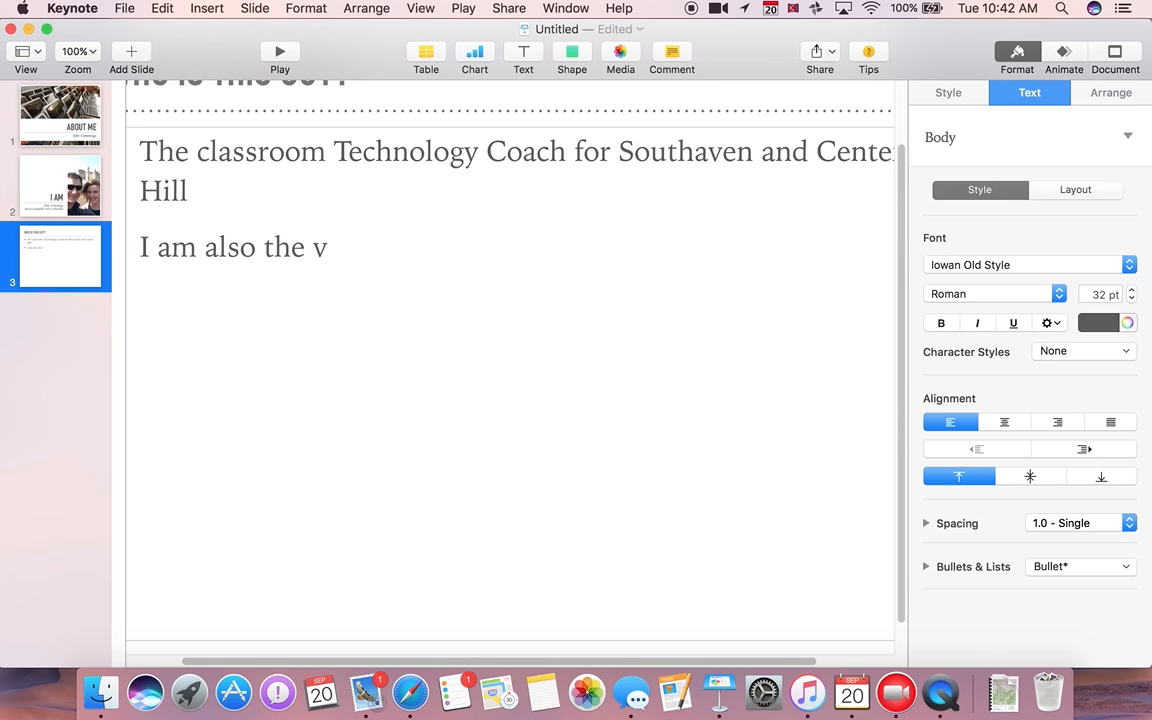
{"action": "type", "text": "oice of the "}
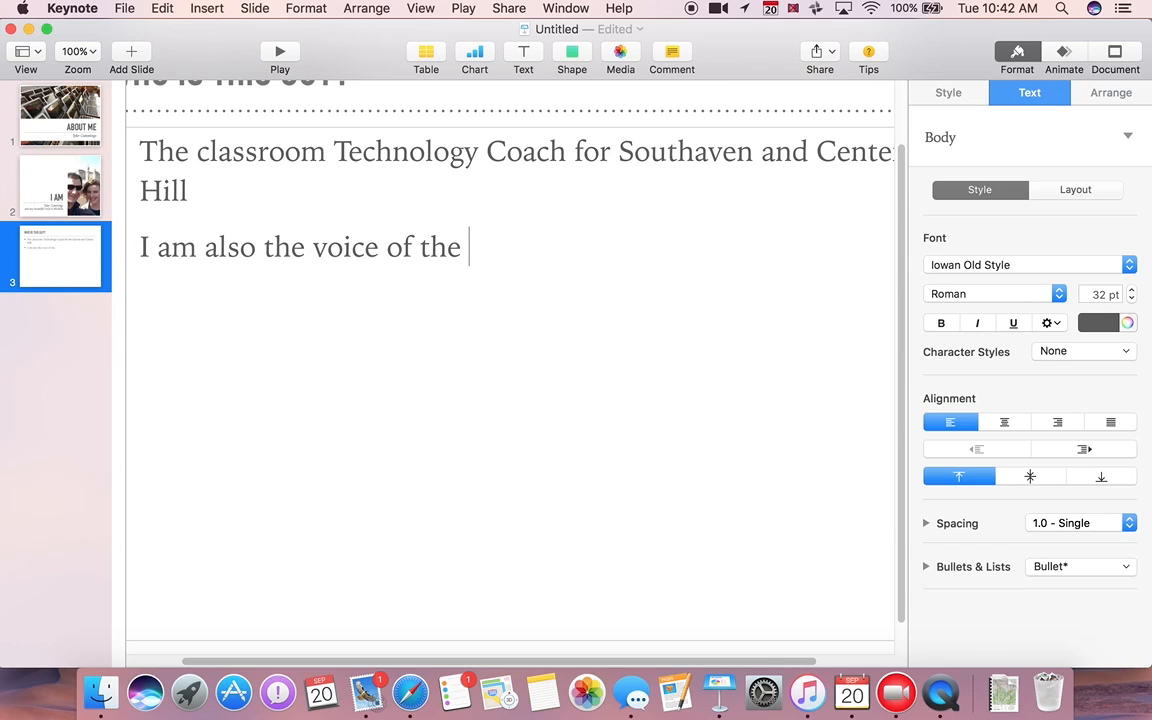
{"action": "type", "text": "Jaguars"}
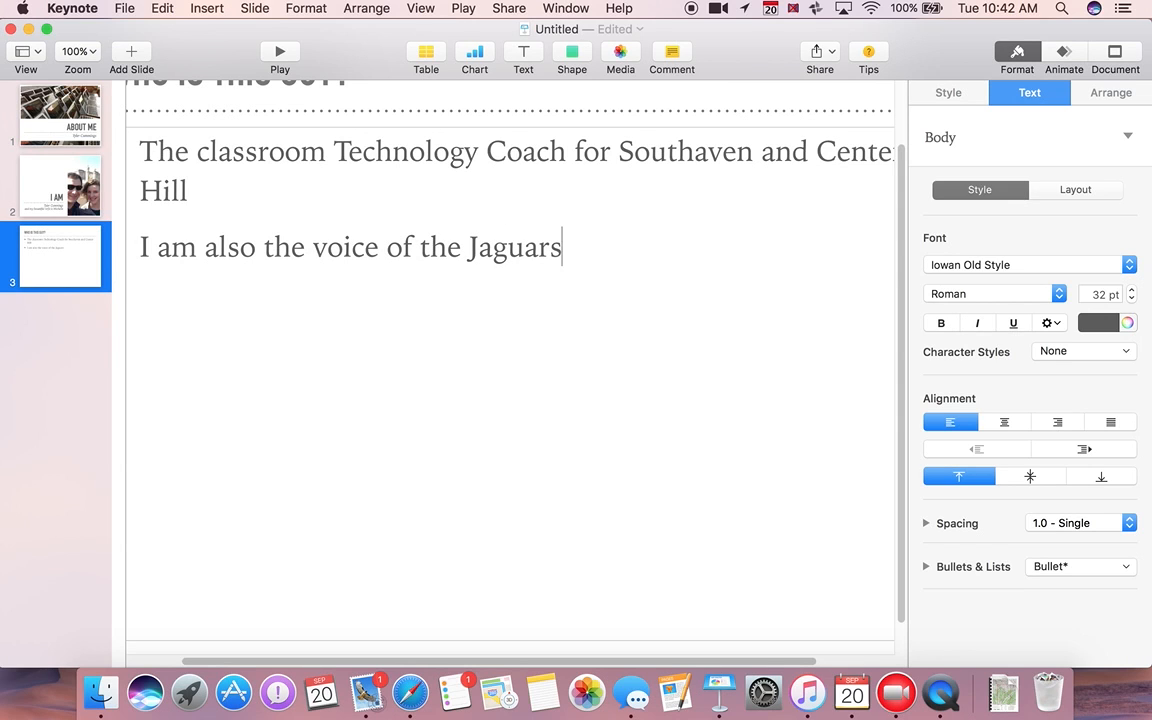
- Add two more bullets reading "I like to travel" and "I like to run"
{"action": "key", "text": "Return"}
{"action": "type", "text": "I like to tr"}
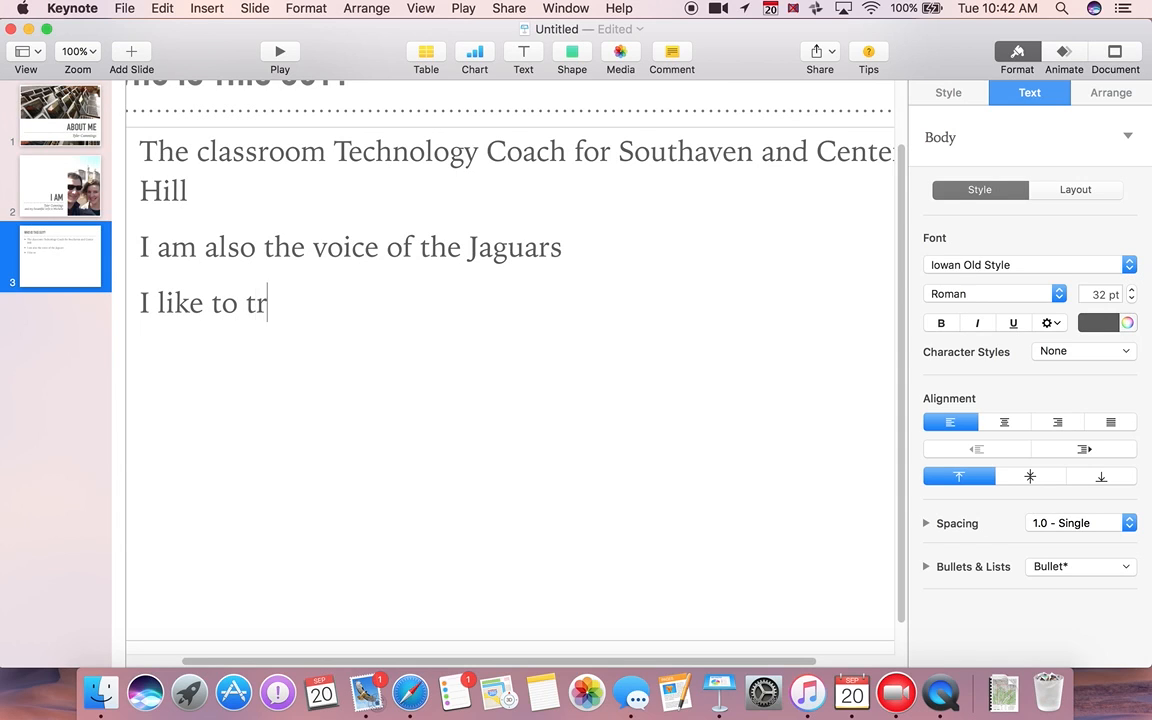
{"action": "type", "text": "avel"}
{"action": "key", "text": "Return"}
{"action": "type", "text": "I "}
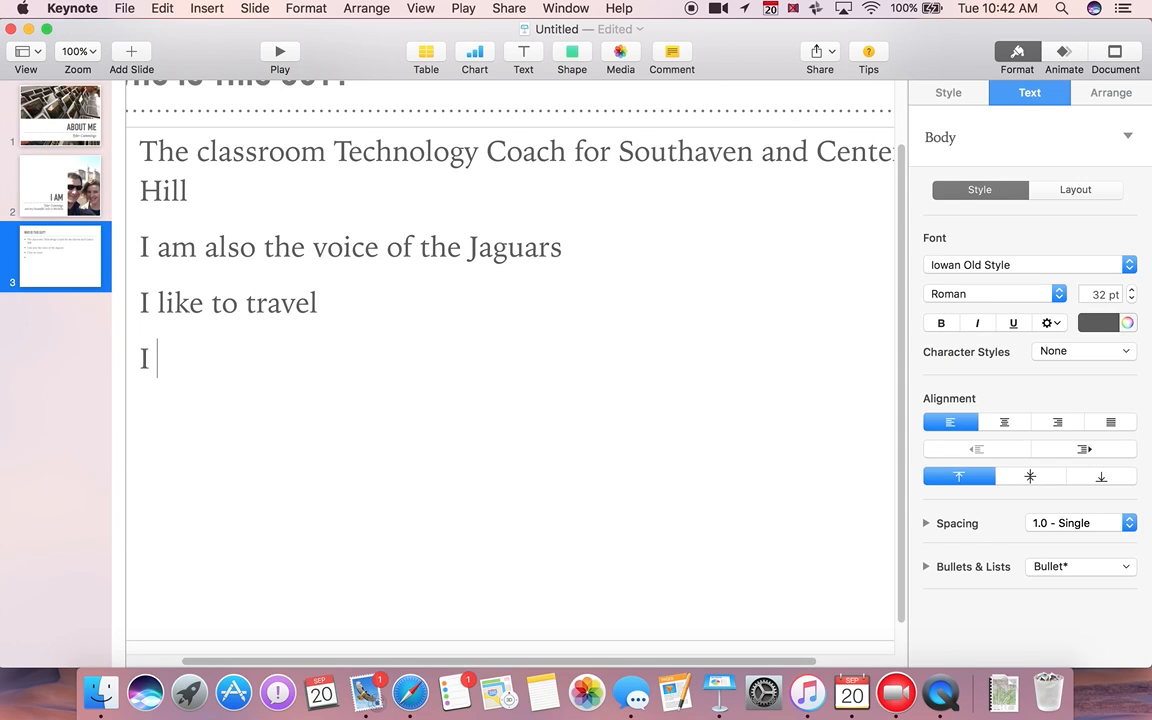
{"action": "type", "text": "like to run "}
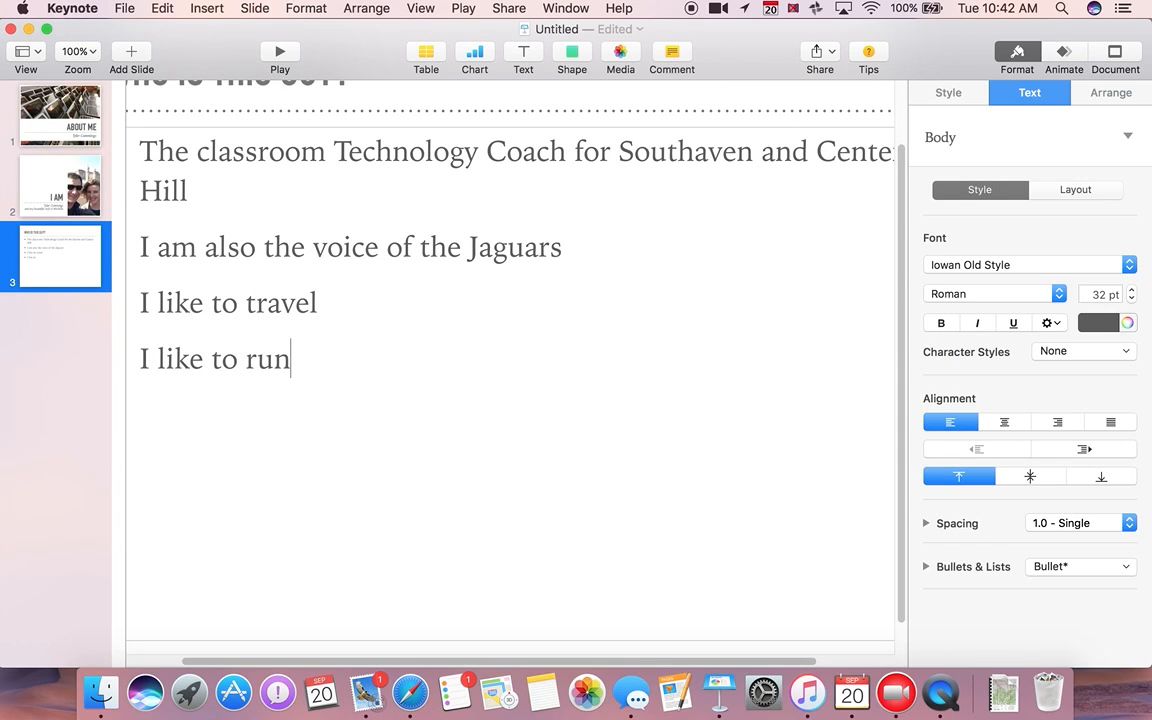
- Add a fifth bullet reading "I like to drink too much coffee" to the third slide
{"action": "type", "text": "I like to "}
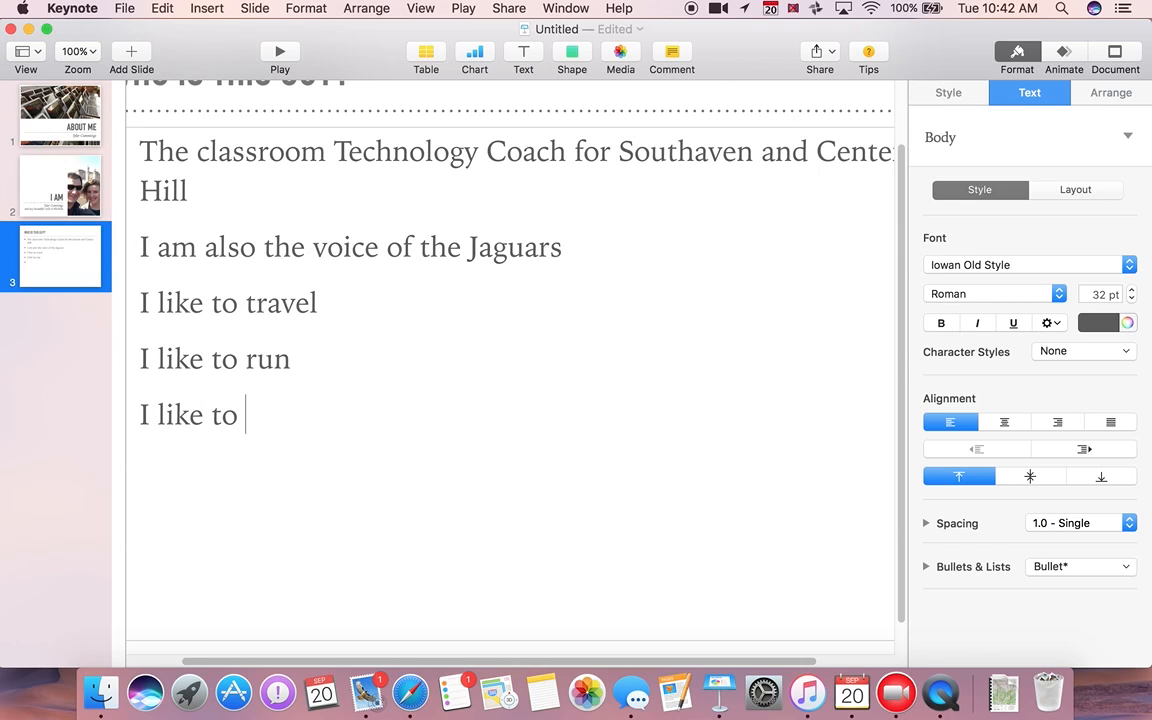
{"action": "type", "text": "drink "}
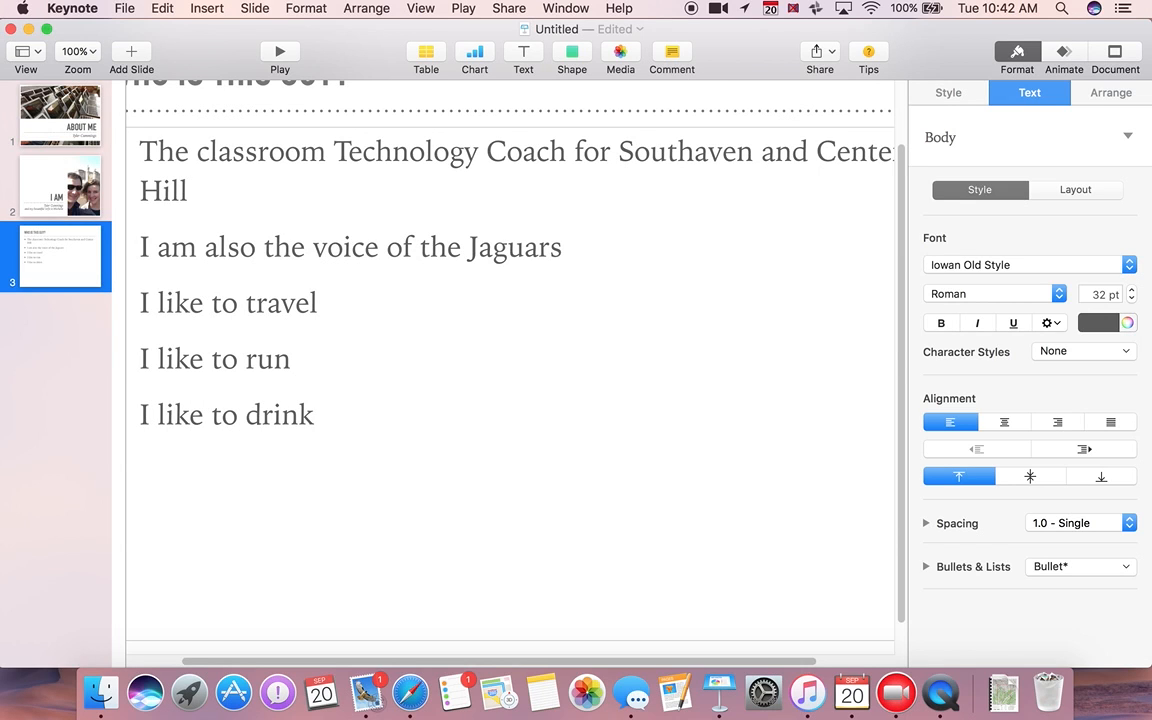
{"action": "type", "text": "too much co"}
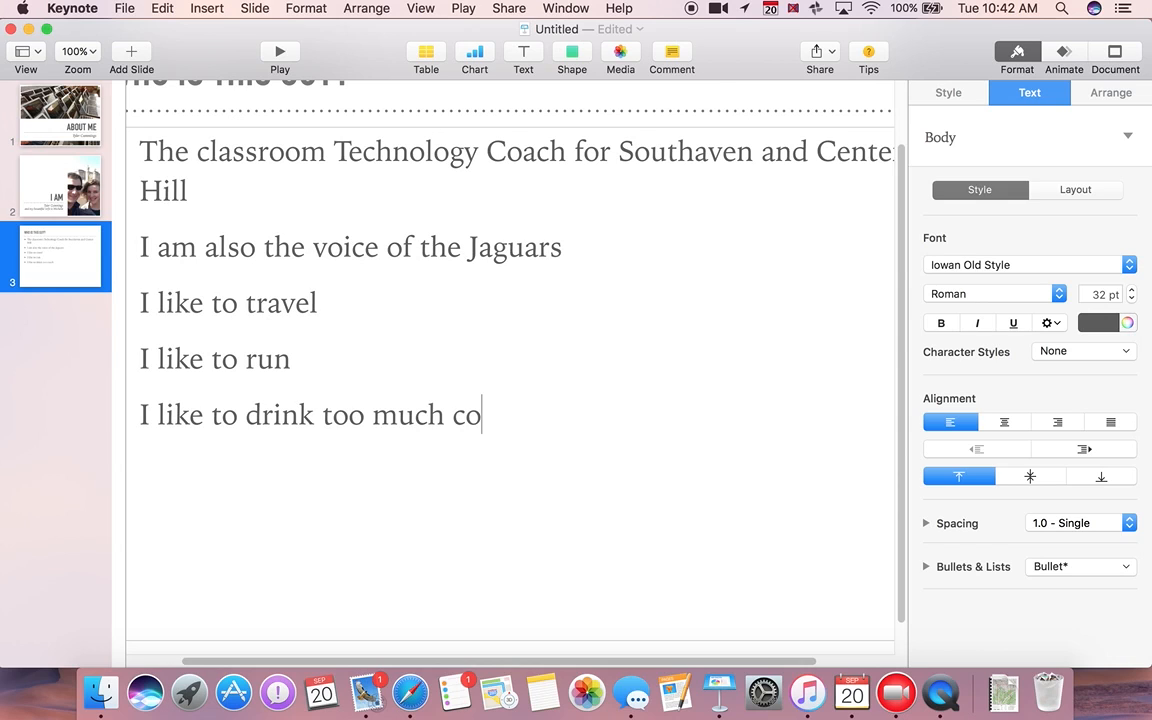
{"action": "type", "text": "ffee"}
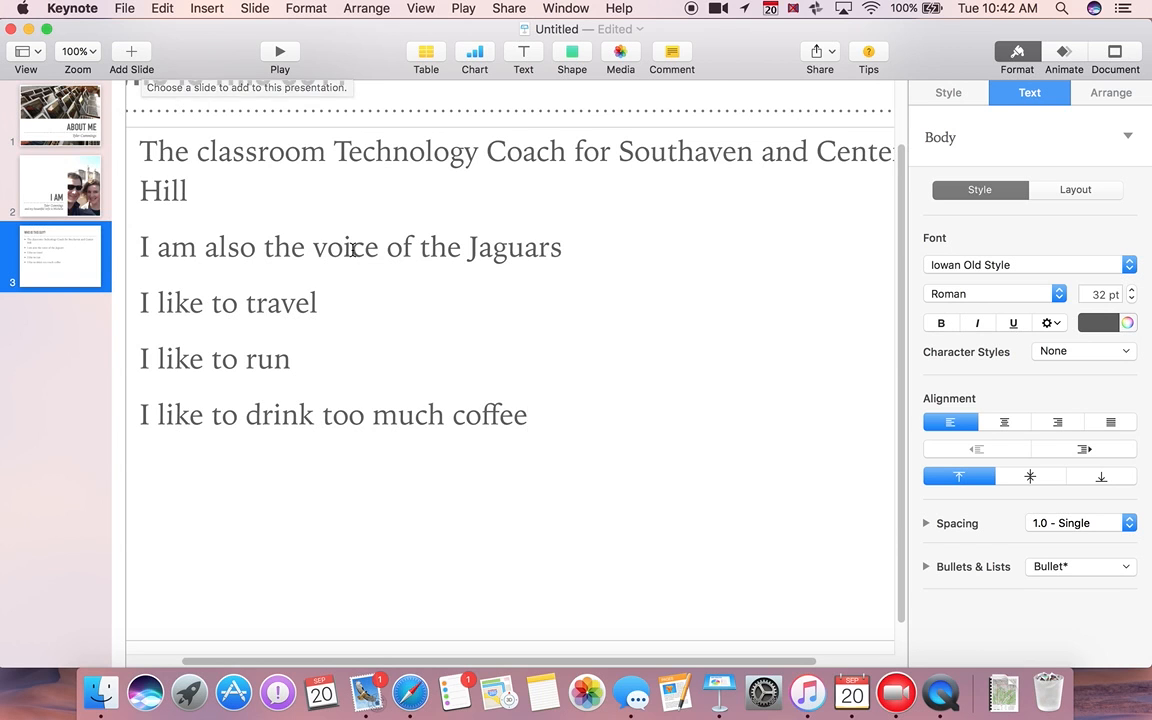
- Add a fourth slide with the Photo - 3 Up layout and enter the caption "I like to travel"
{"action": "scroll", "coordinate": [352, 250], "scroll_direction": "up", "scroll_amount": 3}
{"action": "scroll", "coordinate": [352, 250], "scroll_direction": "left", "scroll_amount": 2}
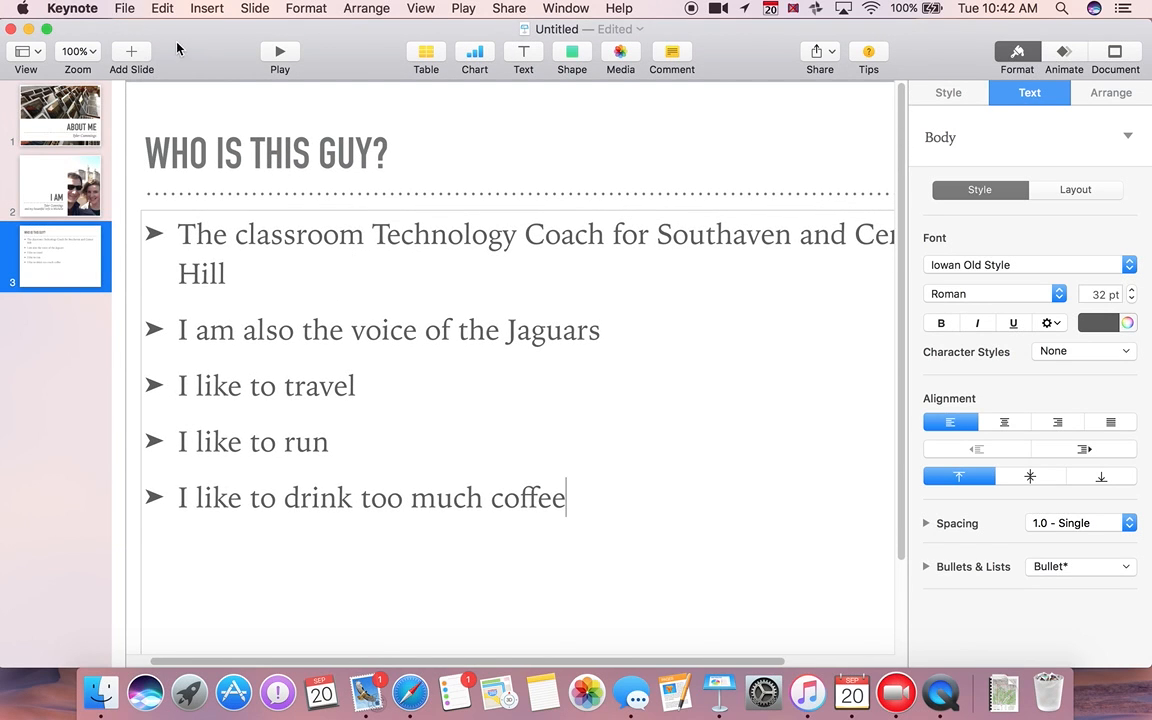
{"action": "left_click", "coordinate": [133, 55]}
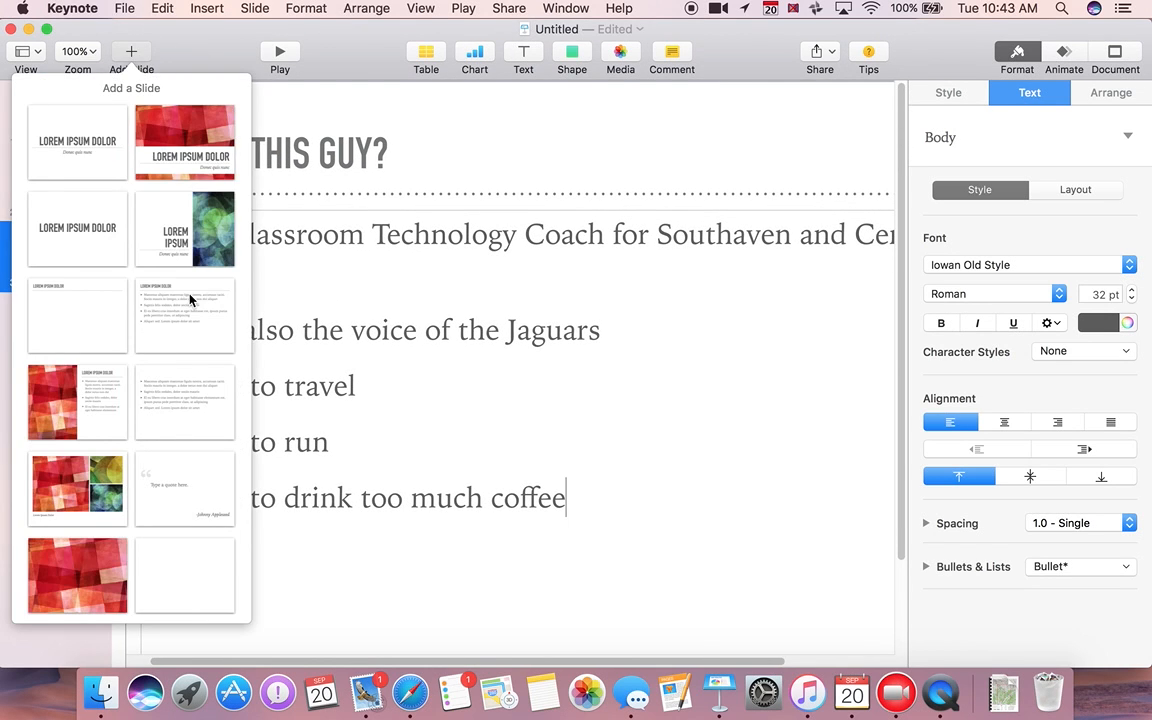
{"action": "left_click", "coordinate": [70, 463]}
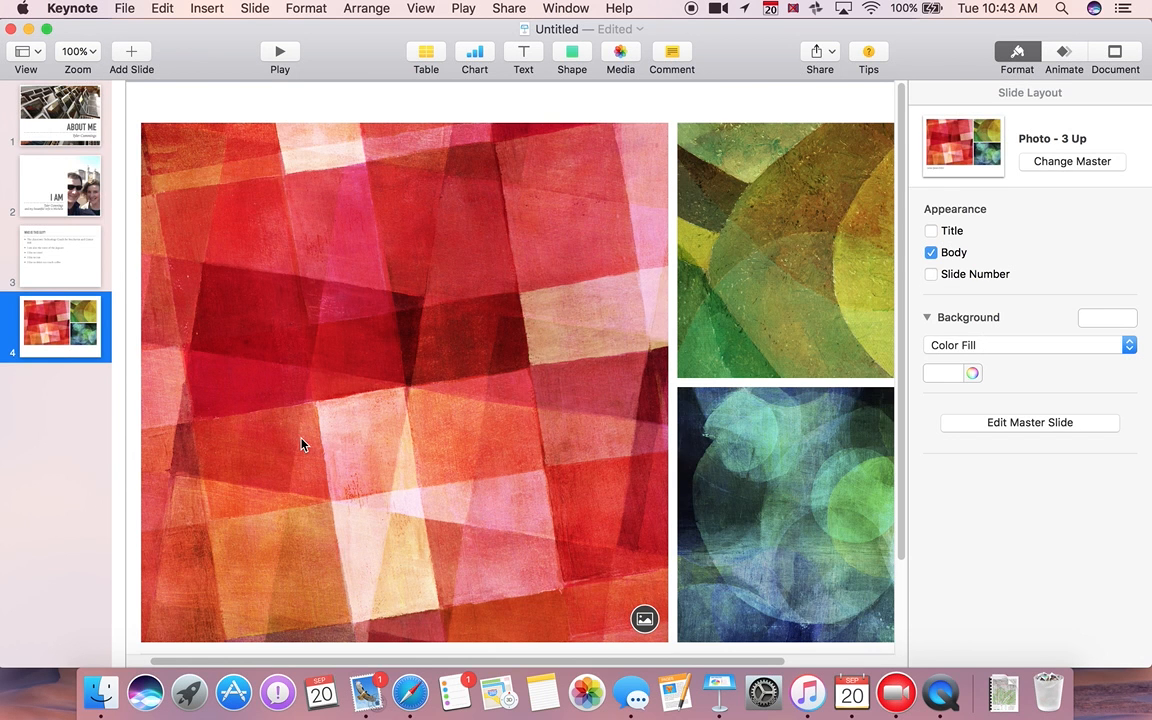
{"action": "scroll", "coordinate": [302, 445], "scroll_direction": "down", "scroll_amount": 3}
{"action": "double_click", "coordinate": [267, 618]}
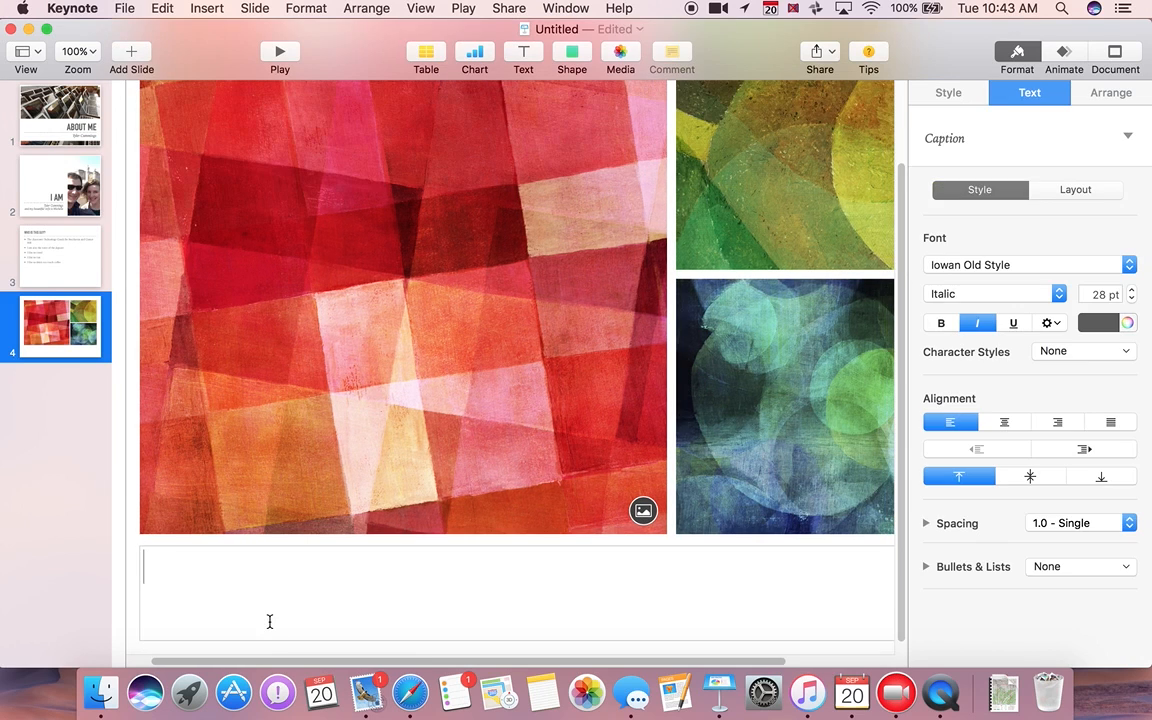
{"action": "type", "text": "I like t"}
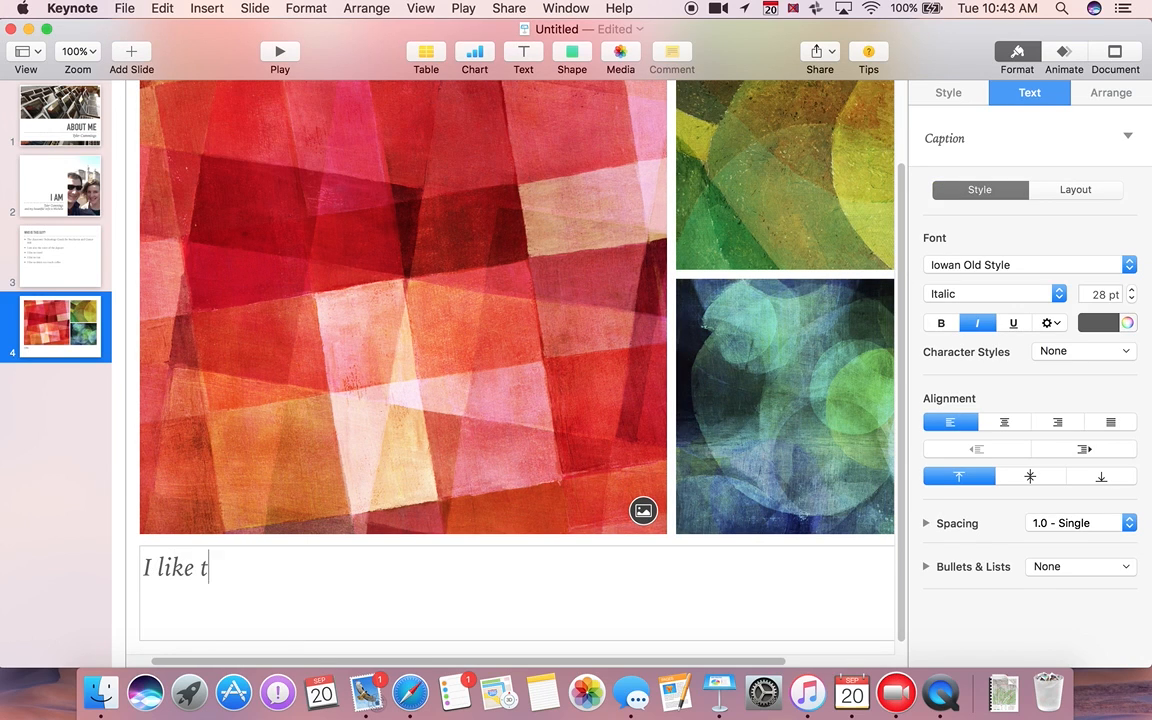
{"action": "type", "text": "o travel"}
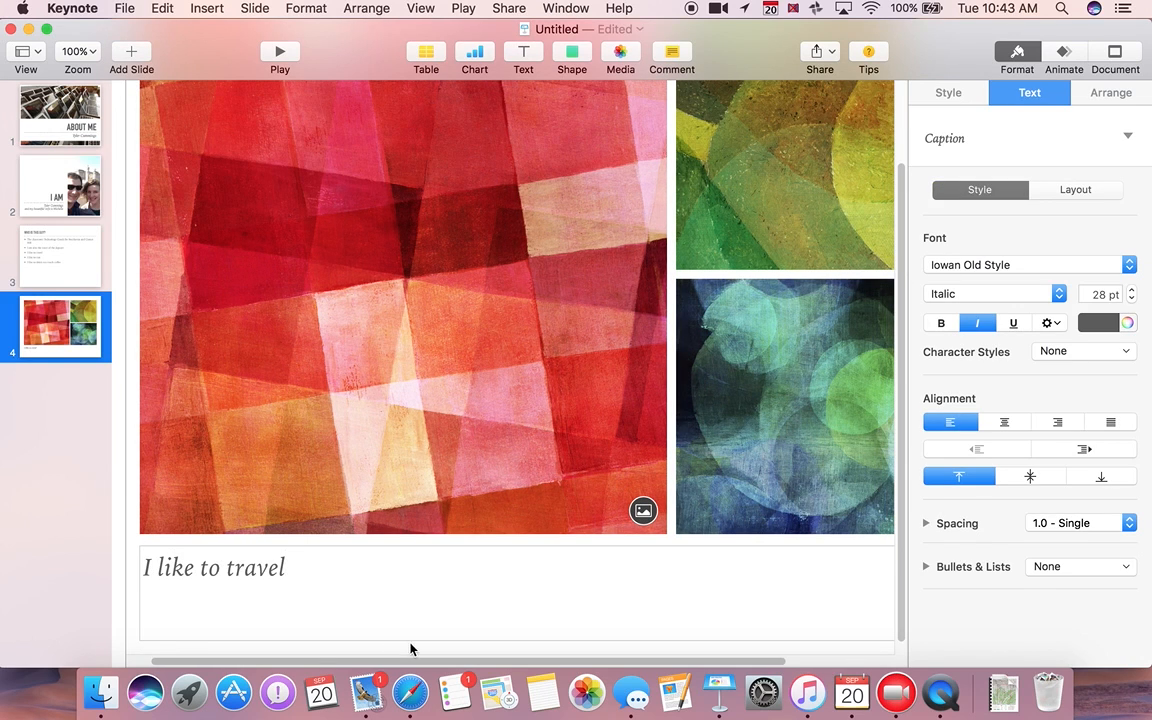
- Fill the three photo placeholders from the desktop: IMG_1595.jpg in the lower small one, IMG_2036.jpg in the large one, IMG_2631.jpg in the upper small one
{"action": "mouse_move", "coordinate": [1151, 719]}
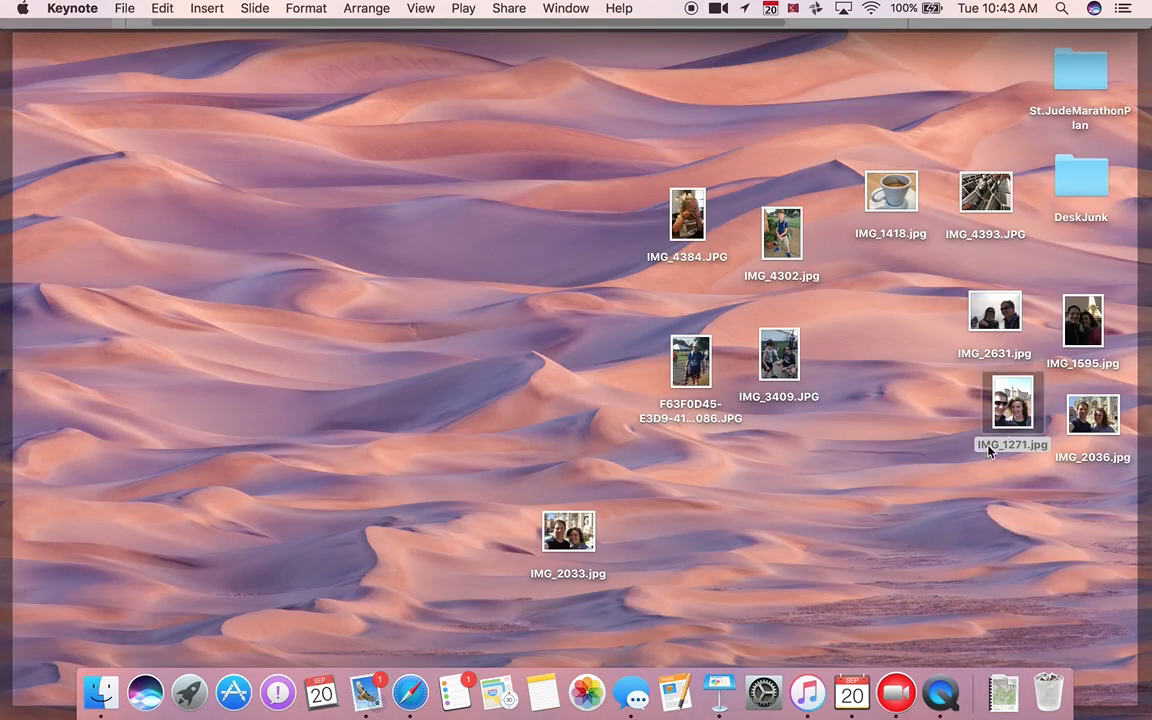
{"action": "left_click_drag", "start_coordinate": [1108, 311], "coordinate": [850, 380]}
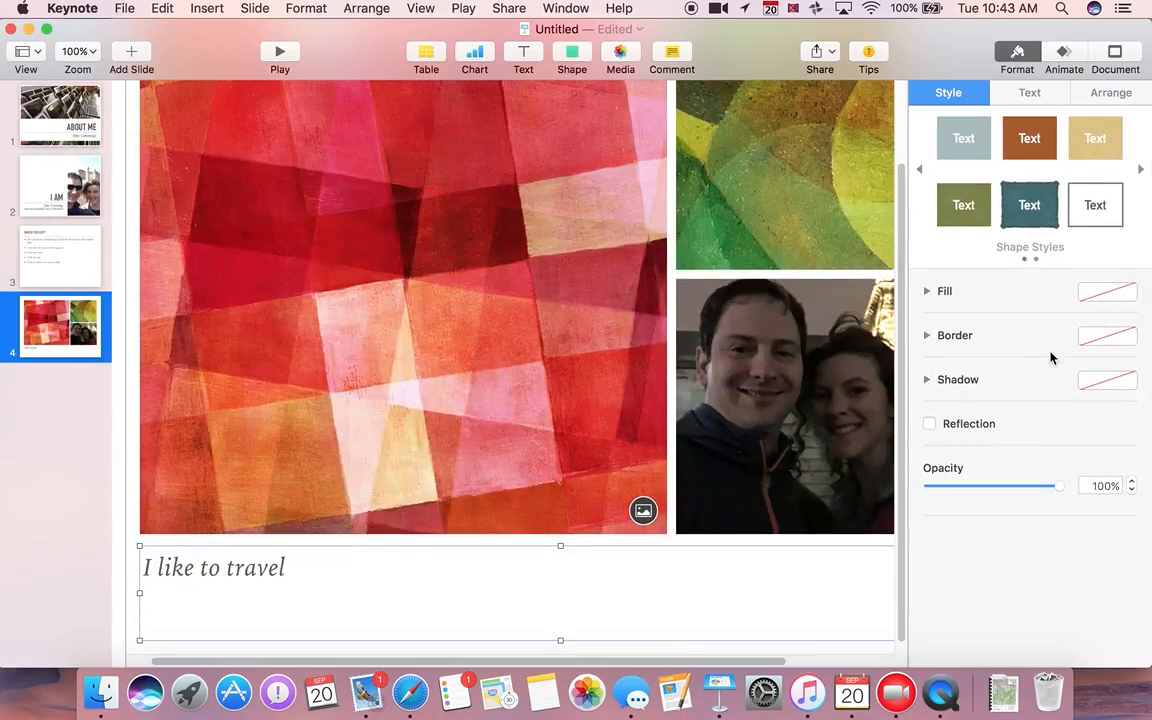
{"action": "mouse_move", "coordinate": [1151, 719]}
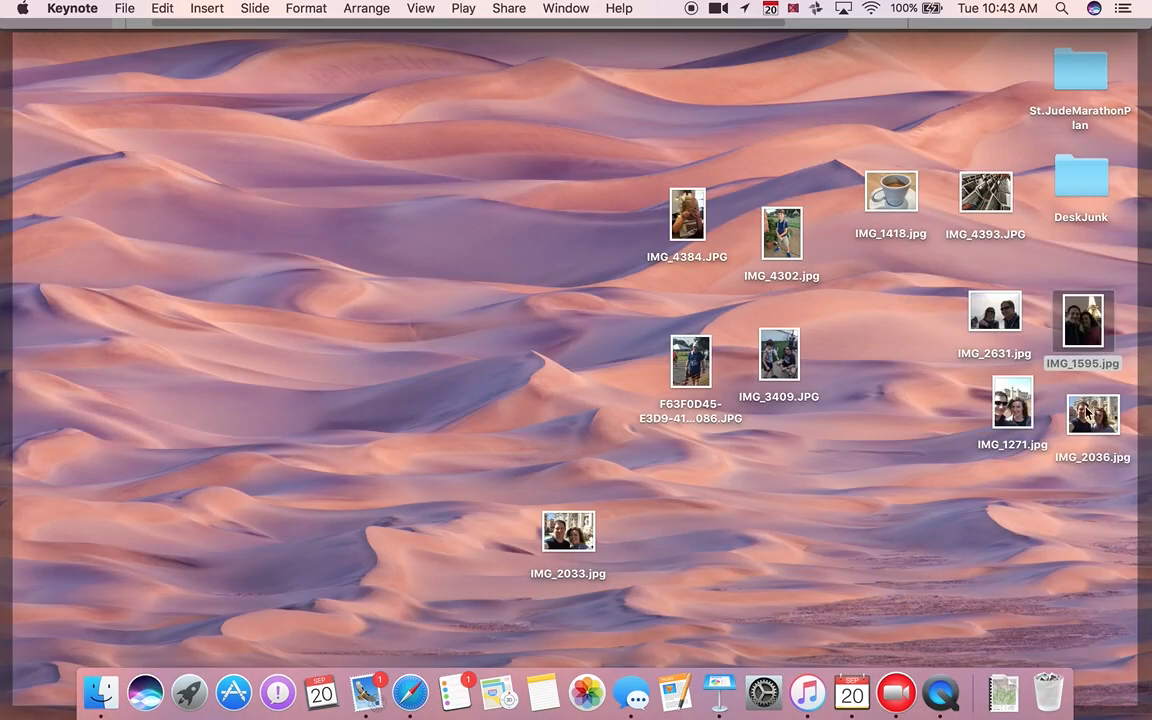
{"action": "left_click_drag", "start_coordinate": [1087, 412], "coordinate": [521, 388]}
{"action": "mouse_move", "coordinate": [1151, 719]}
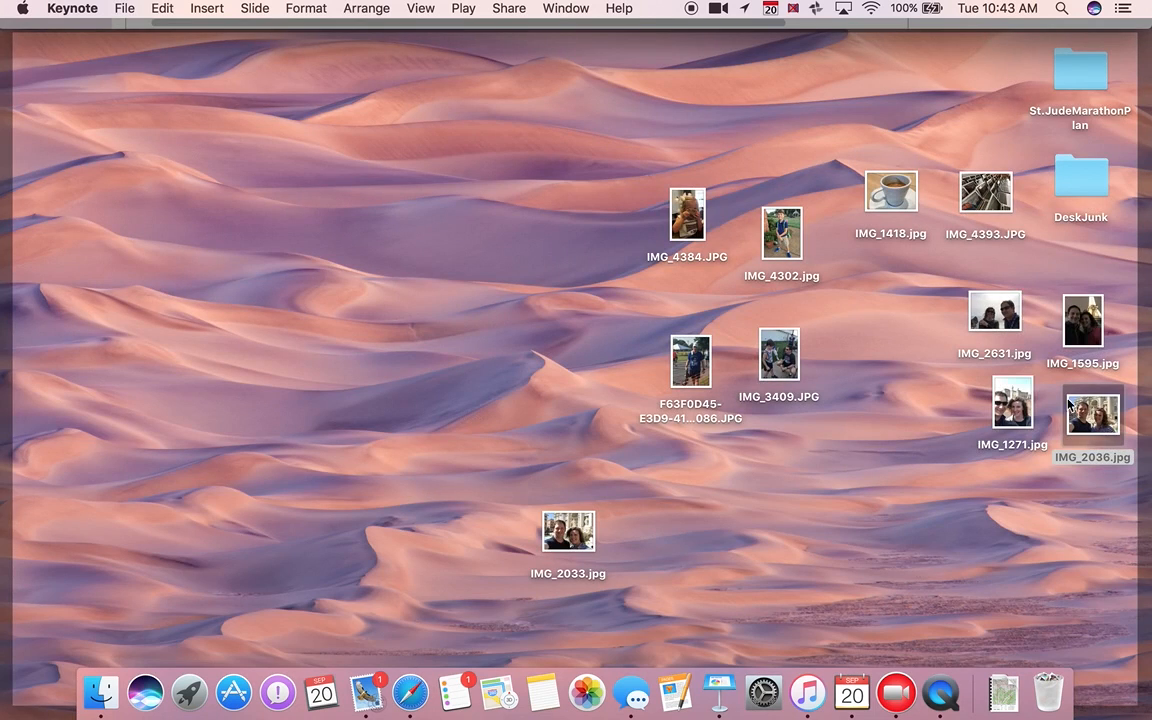
{"action": "mouse_move", "coordinate": [1011, 384]}
{"action": "left_mouse_down"}
{"action": "mouse_move", "coordinate": [1025, 395]}
{"action": "mouse_move", "coordinate": [1020, 386]}
{"action": "left_mouse_up"}
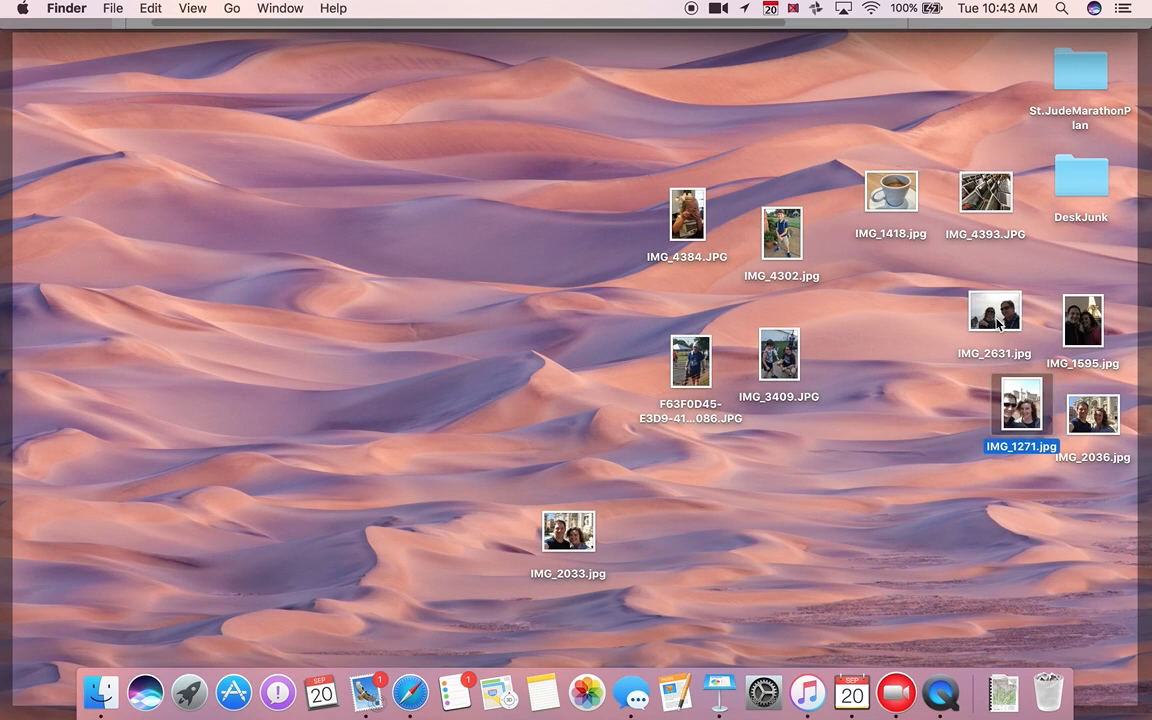
{"action": "left_click_drag", "start_coordinate": [995, 314], "coordinate": [743, 218]}
- Shift the upper small photo sideways within its mask so that both people fit in the frame
{"action": "left_click", "coordinate": [819, 176]}
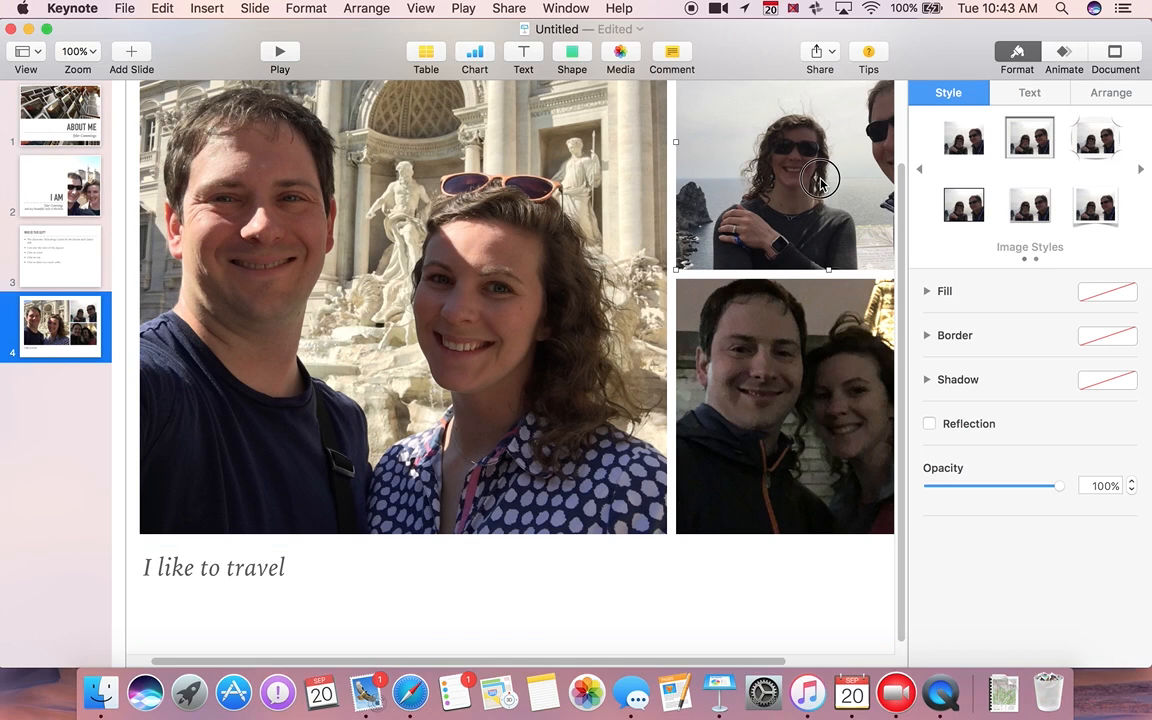
{"action": "double_click", "coordinate": [820, 178]}
{"action": "left_click_drag", "start_coordinate": [819, 178], "coordinate": [784, 178]}
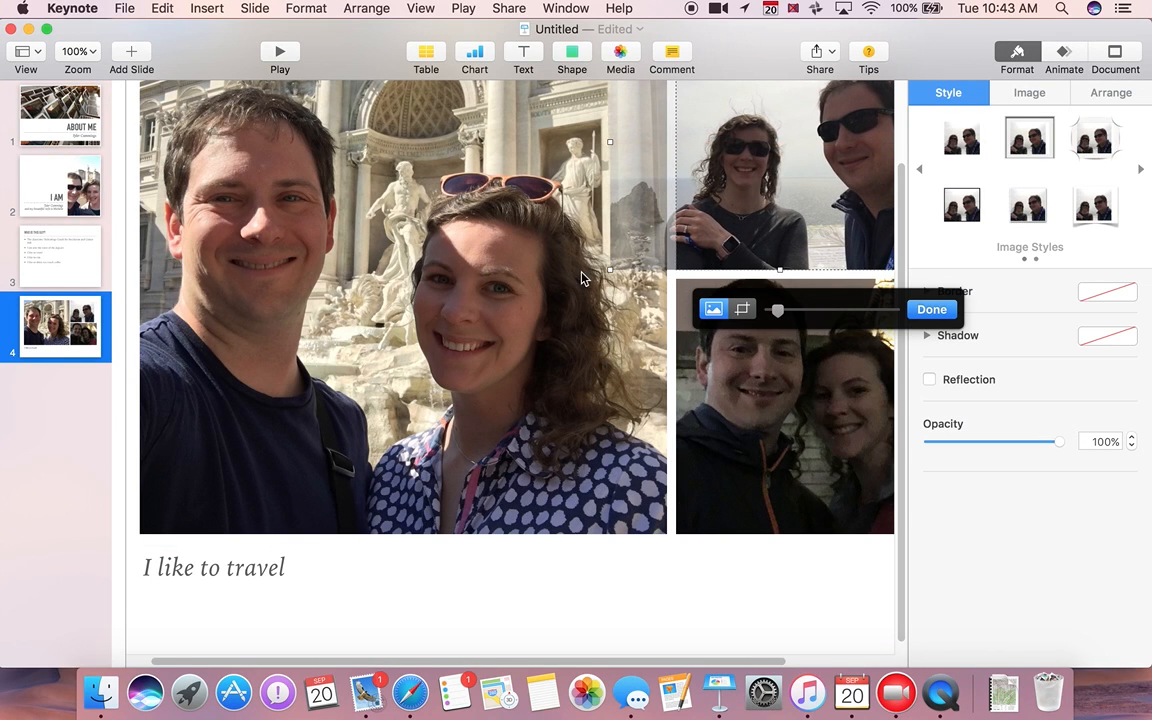
- Add a fifth slide with the Title, Bullets & Photo layout and give it the title "I HAVE A DAUGHTER"
{"action": "left_click", "coordinate": [134, 56]}
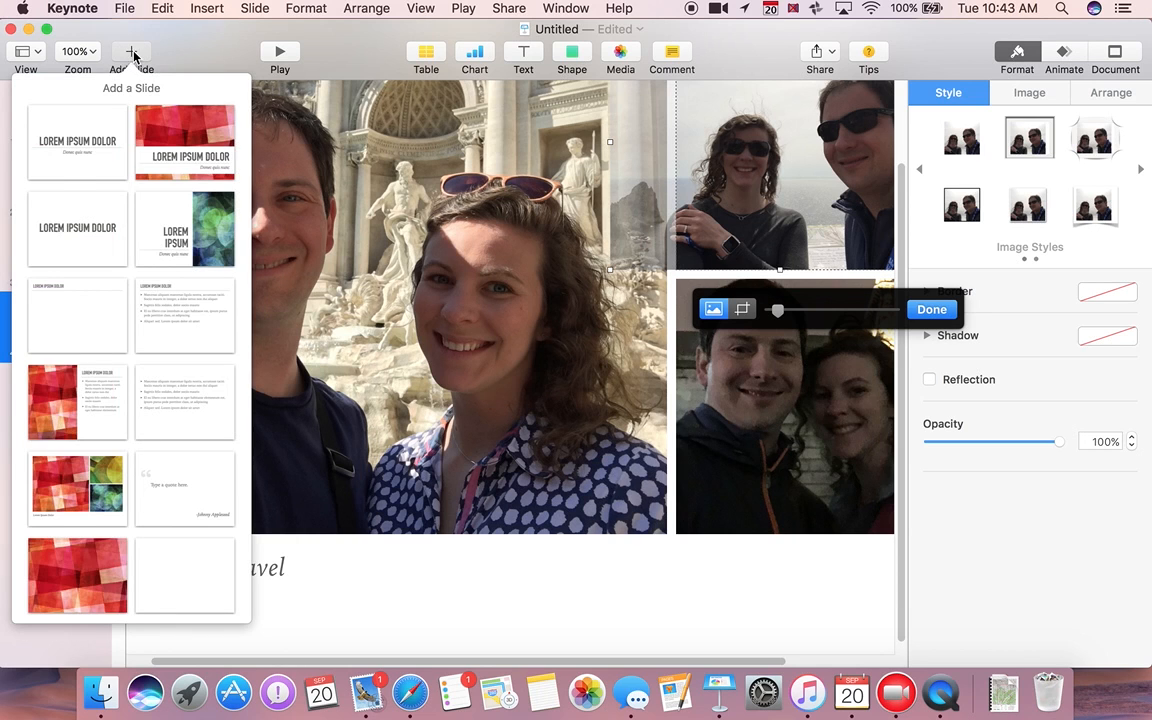
{"action": "left_click", "coordinate": [80, 412]}
{"action": "scroll", "coordinate": [497, 235], "scroll_direction": "up", "scroll_amount": 5}
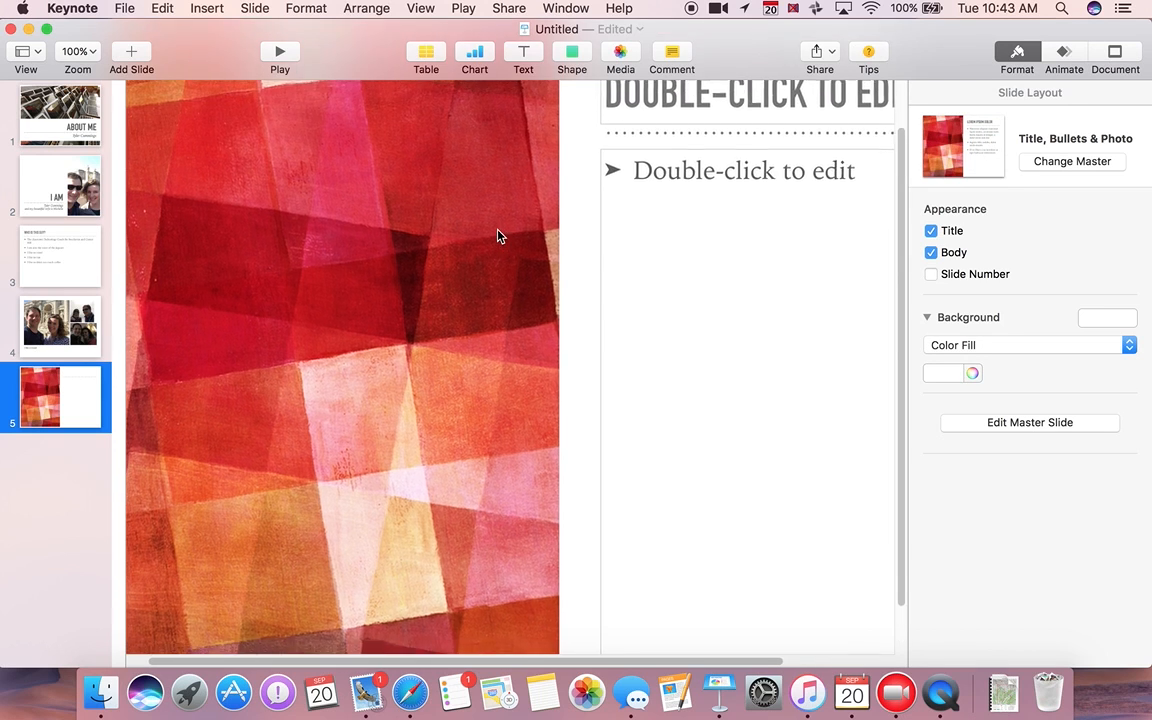
{"action": "left_click", "coordinate": [744, 154]}
{"action": "left_click", "coordinate": [744, 154]}
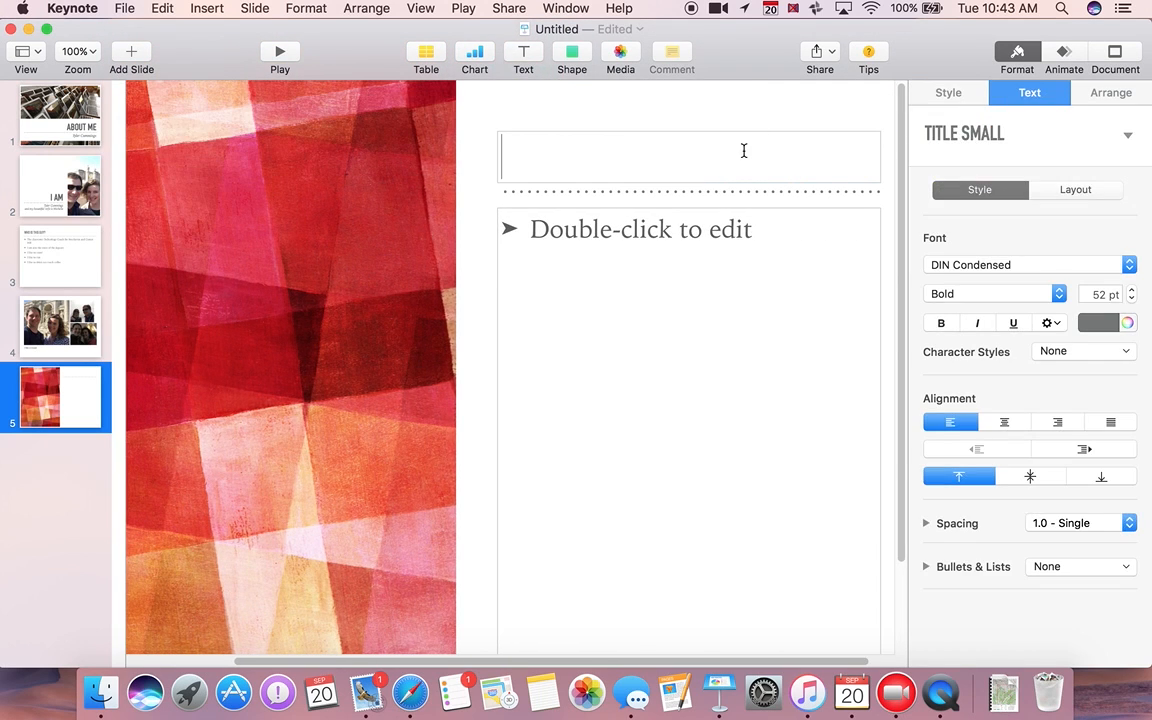
{"action": "type", "text": "I HAVE A DU"}
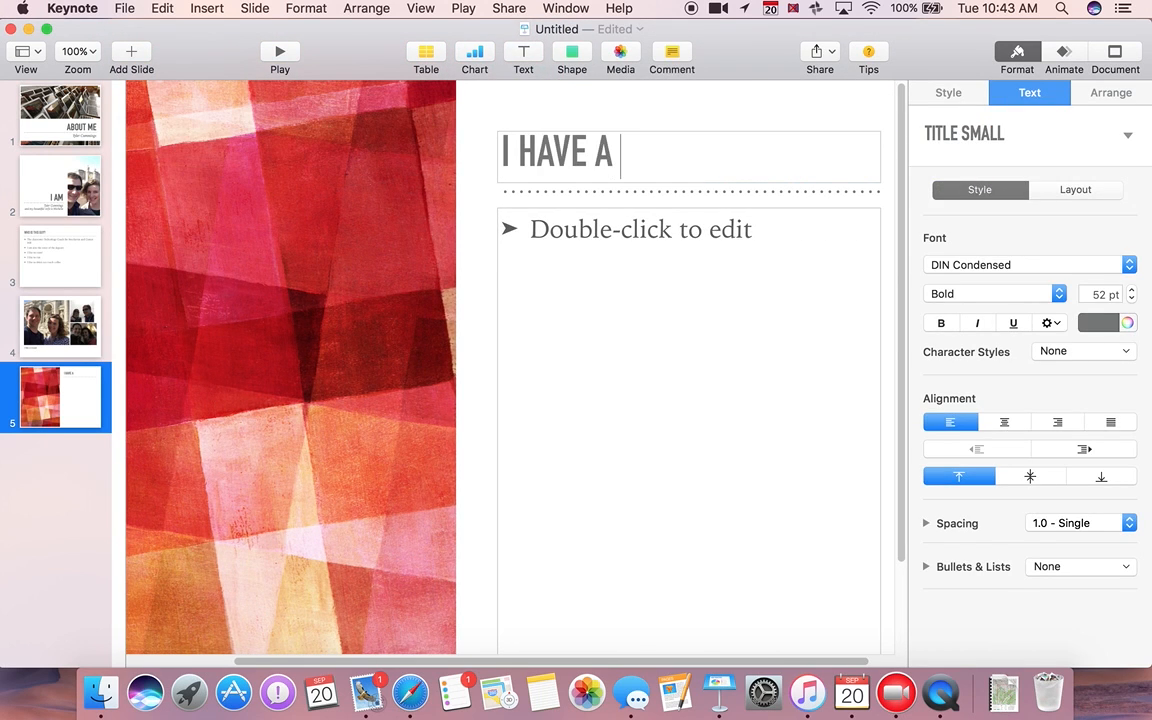
{"action": "key", "text": "BackSpace"}
{"action": "type", "text": "AUGHTER"}
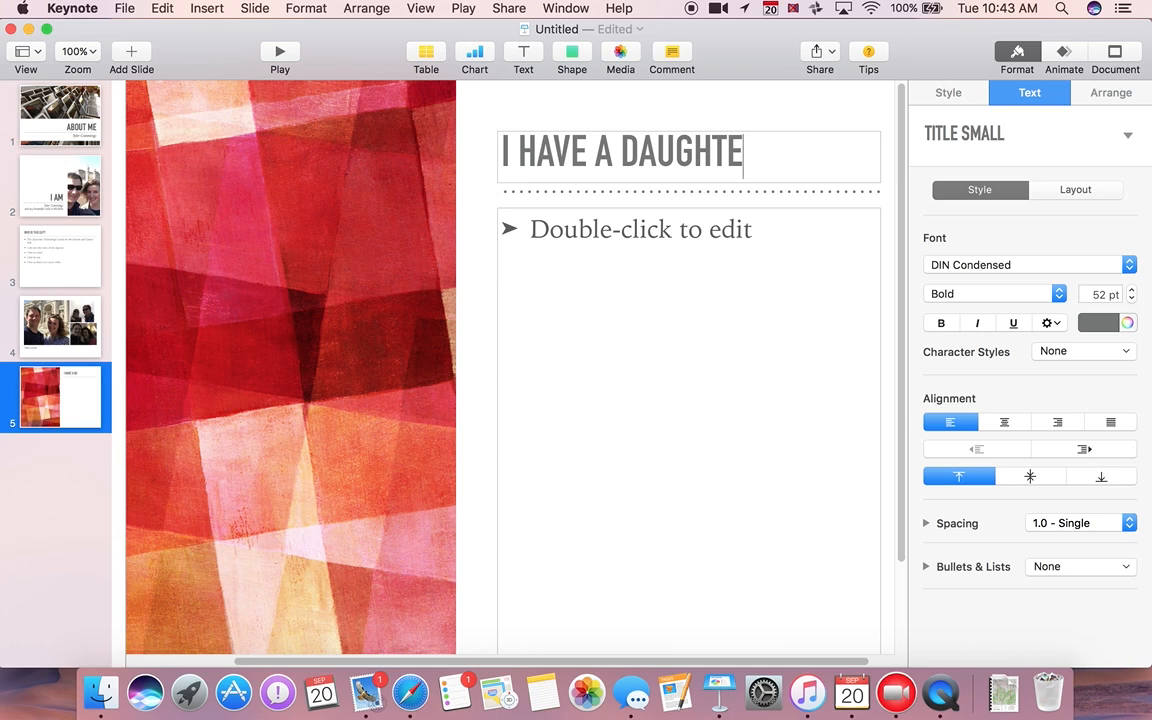
- Enter the daughter's first name as the first bullet of the fifth slide's body
{"action": "left_click", "coordinate": [736, 228]}
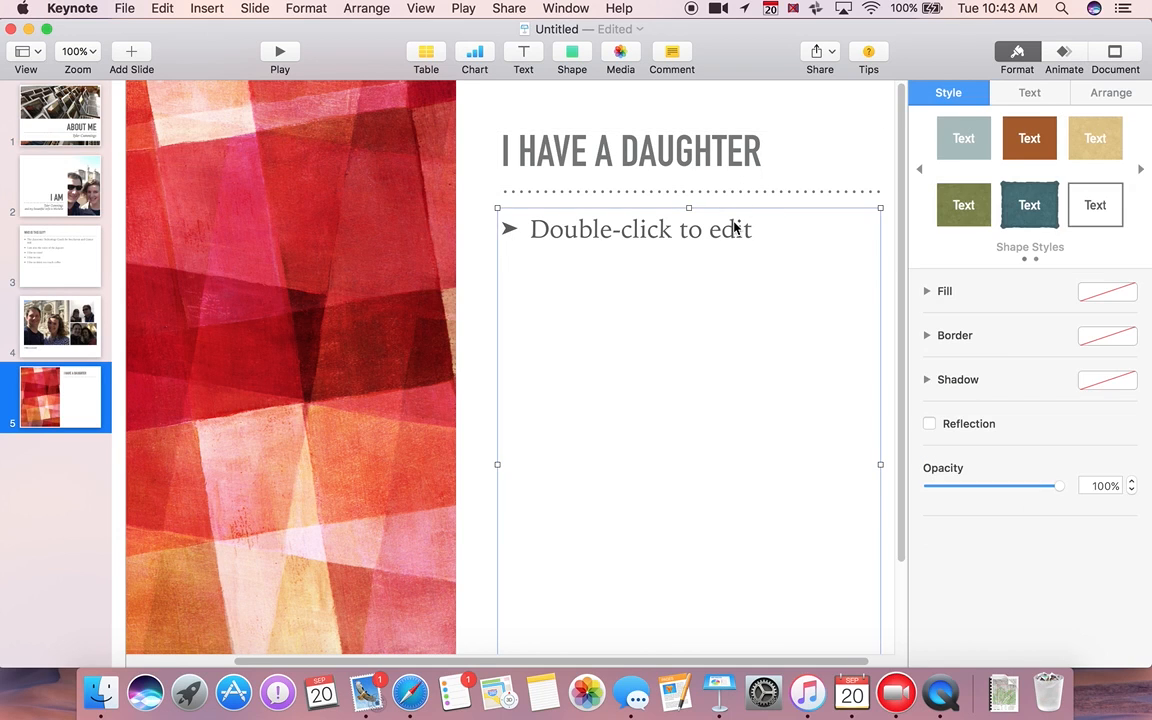
{"action": "left_click", "coordinate": [735, 227]}
{"action": "type", "text": "Bettie"}
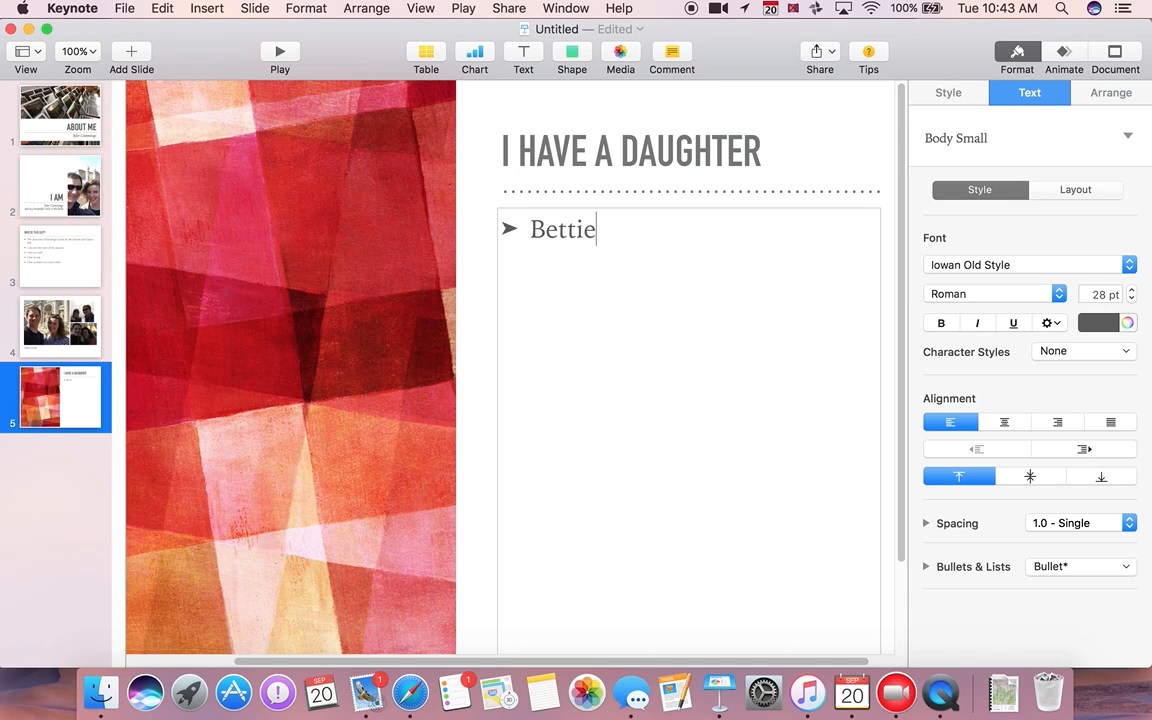
- Add an indented sub-bullet below the name reading "She likes cookies that are bigger than her face."
{"action": "key", "text": "Return"}
{"action": "key", "text": "Tab"}
{"action": "type", "text": "She likes"}
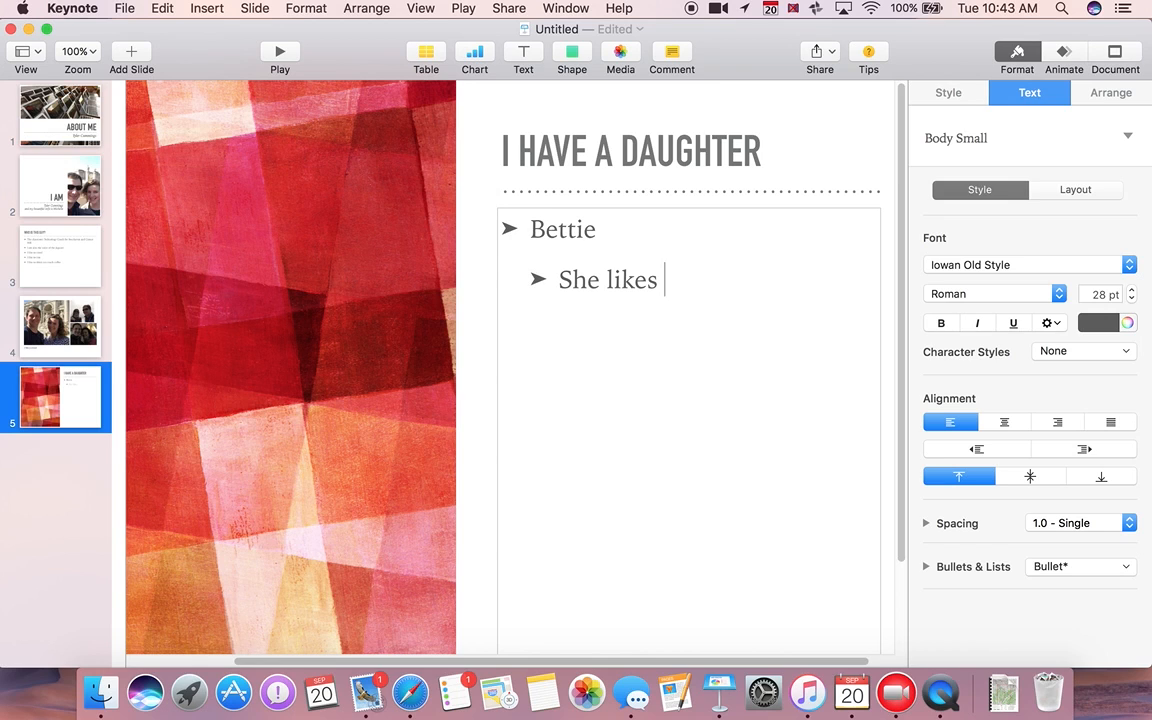
{"action": "type", "text": " cookies"}
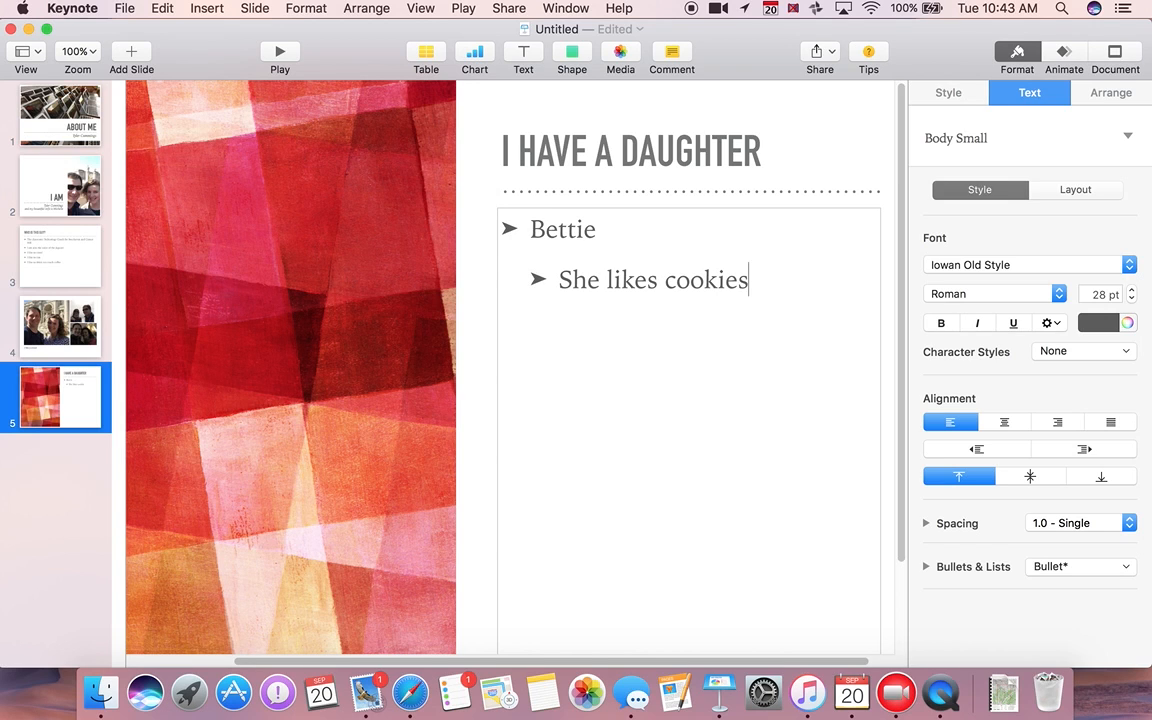
{"action": "type", "text": " that are bi"}
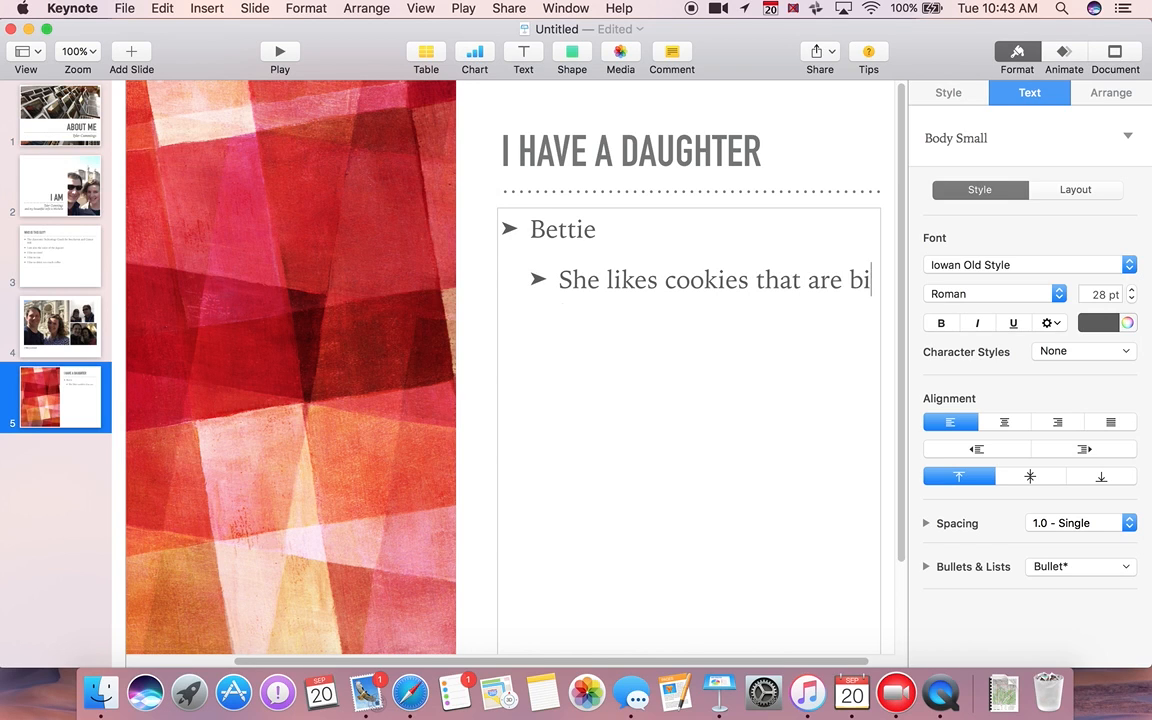
{"action": "type", "text": "gger thean"}
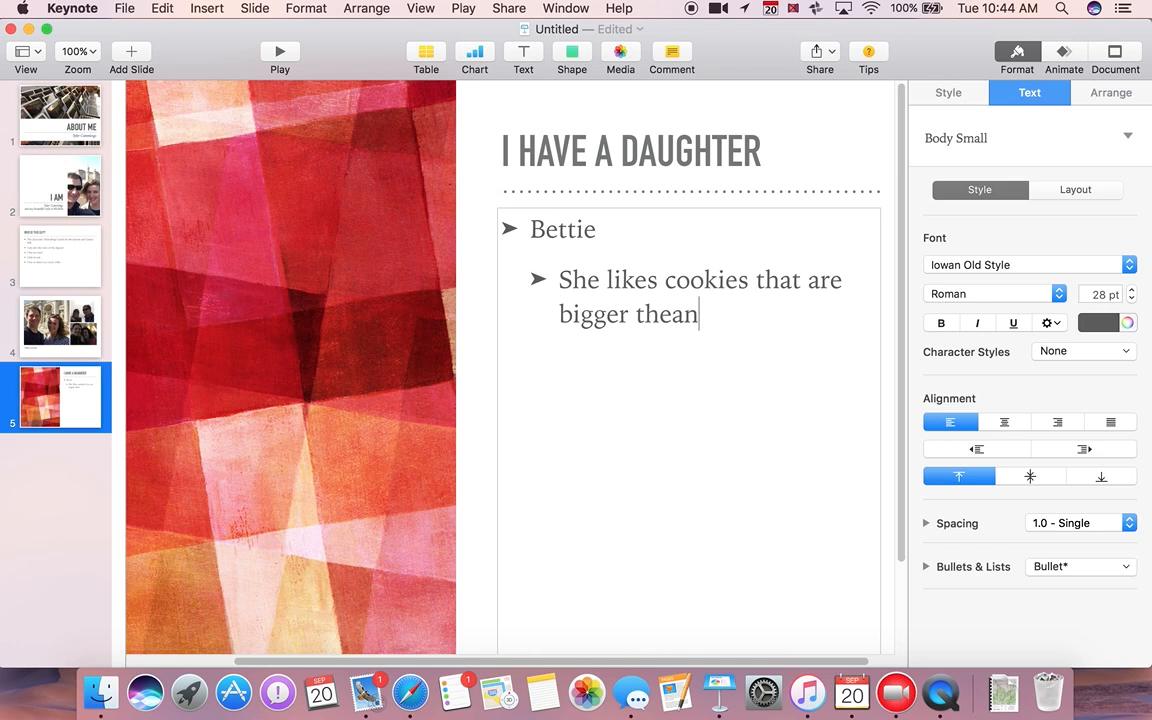
{"action": "key", "text": "BackSpace"}
{"action": "key", "text": "BackSpace"}
{"action": "key", "text": "BackSpace"}
{"action": "type", "text": "an her "}
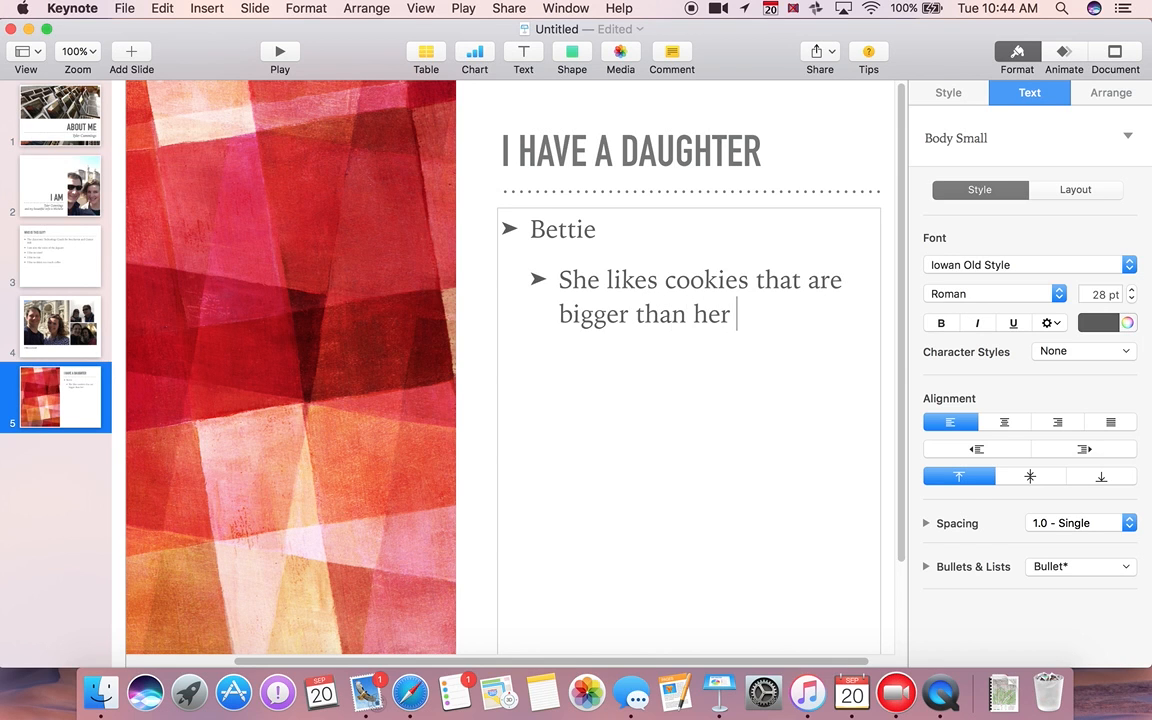
{"action": "type", "text": "face."}
- Replace the fifth slide's placeholder photo with IMG_4384.JPG from the desktop
{"action": "key", "text": "F11"}
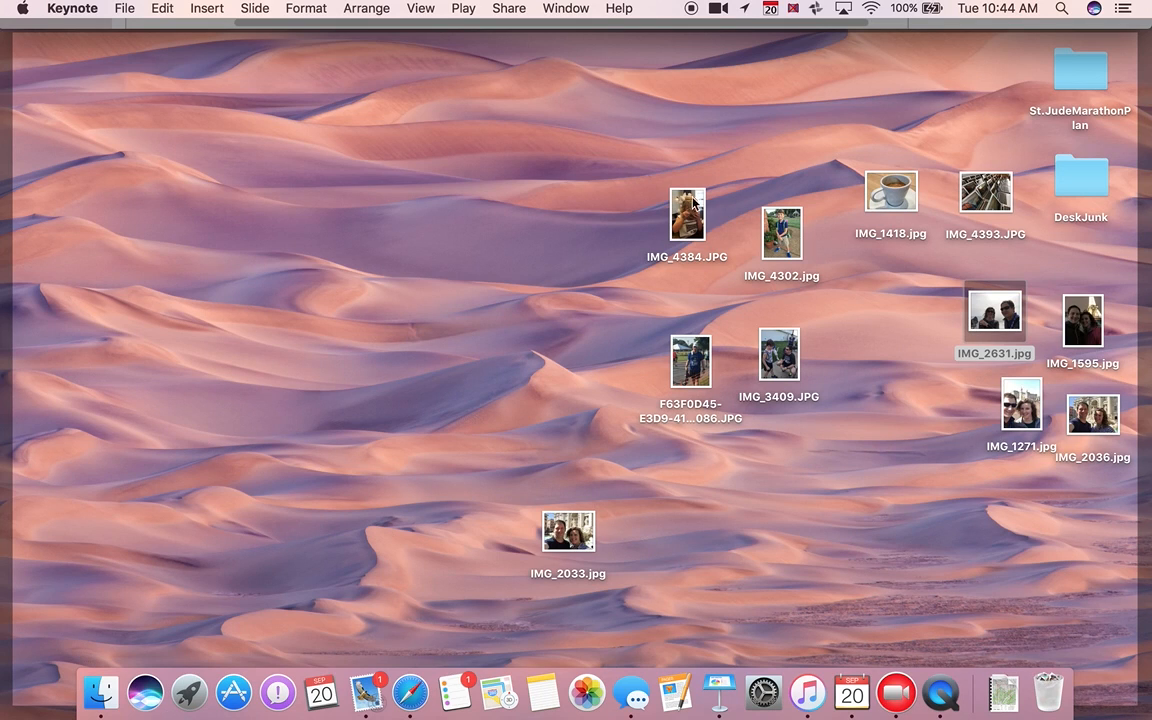
{"action": "left_click_drag", "start_coordinate": [693, 200], "coordinate": [343, 400]}
{"action": "key", "text": "F11"}
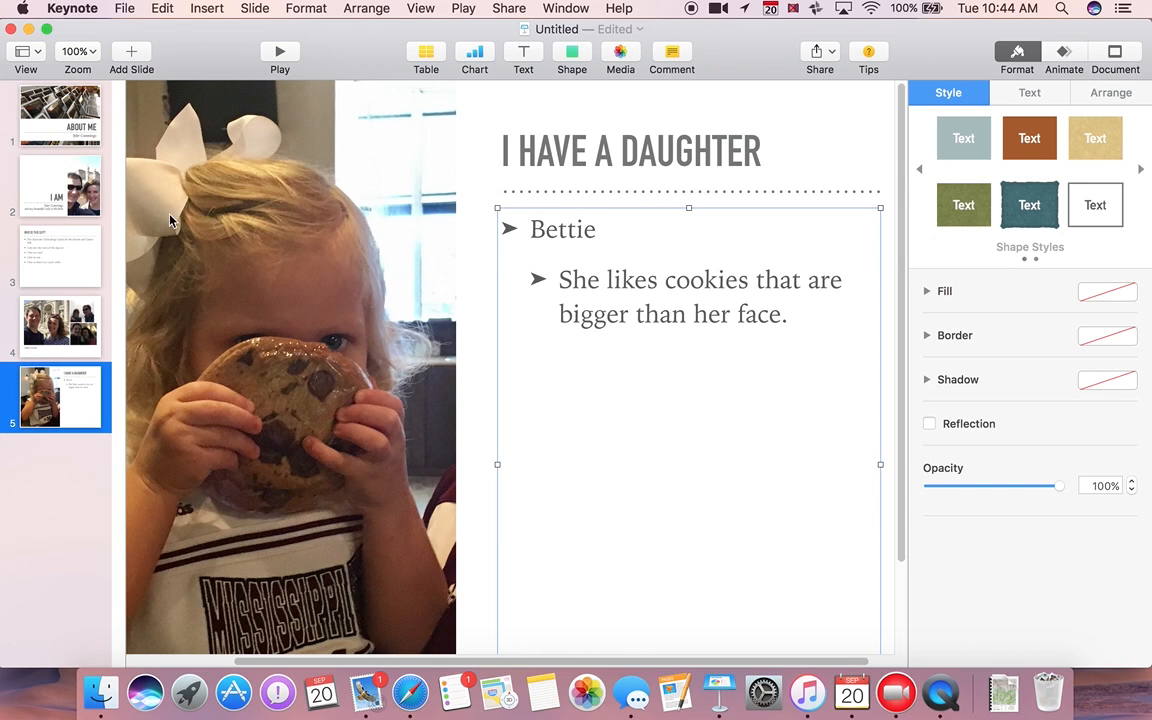
- Look through the system overviews: the application's open windows, Launchpad and Mission Control
{"action": "mouse_move", "coordinate": [1151, 719]}
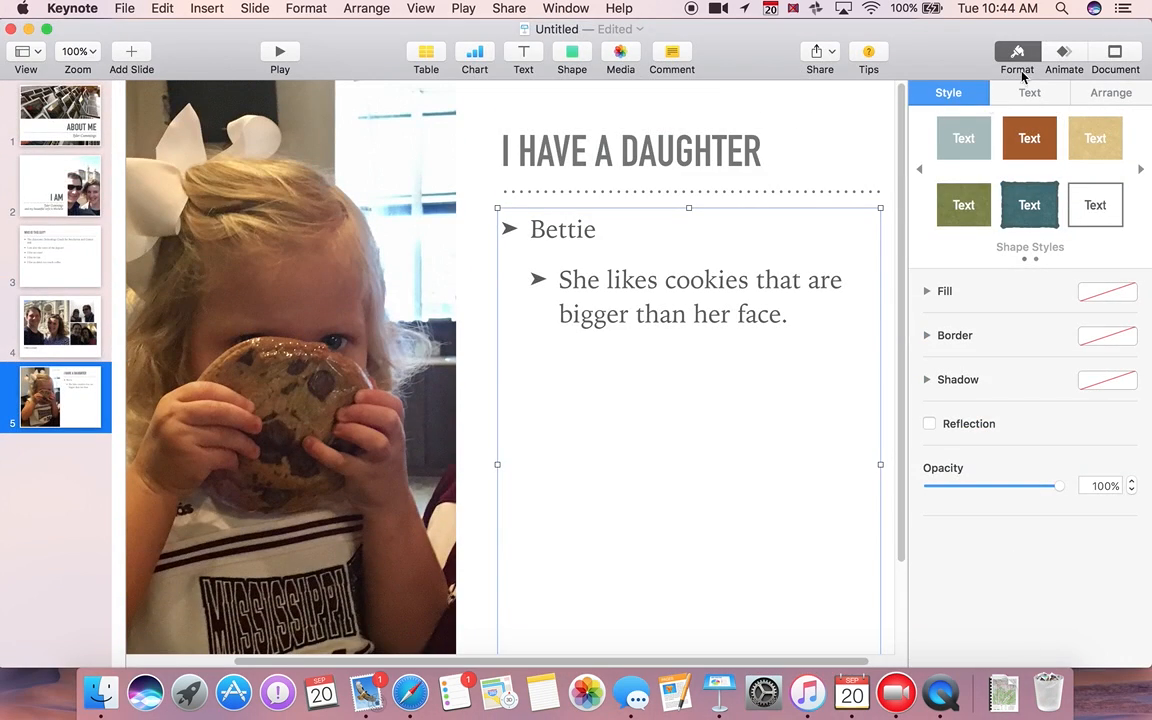
{"action": "mouse_move", "coordinate": [1150, 3]}
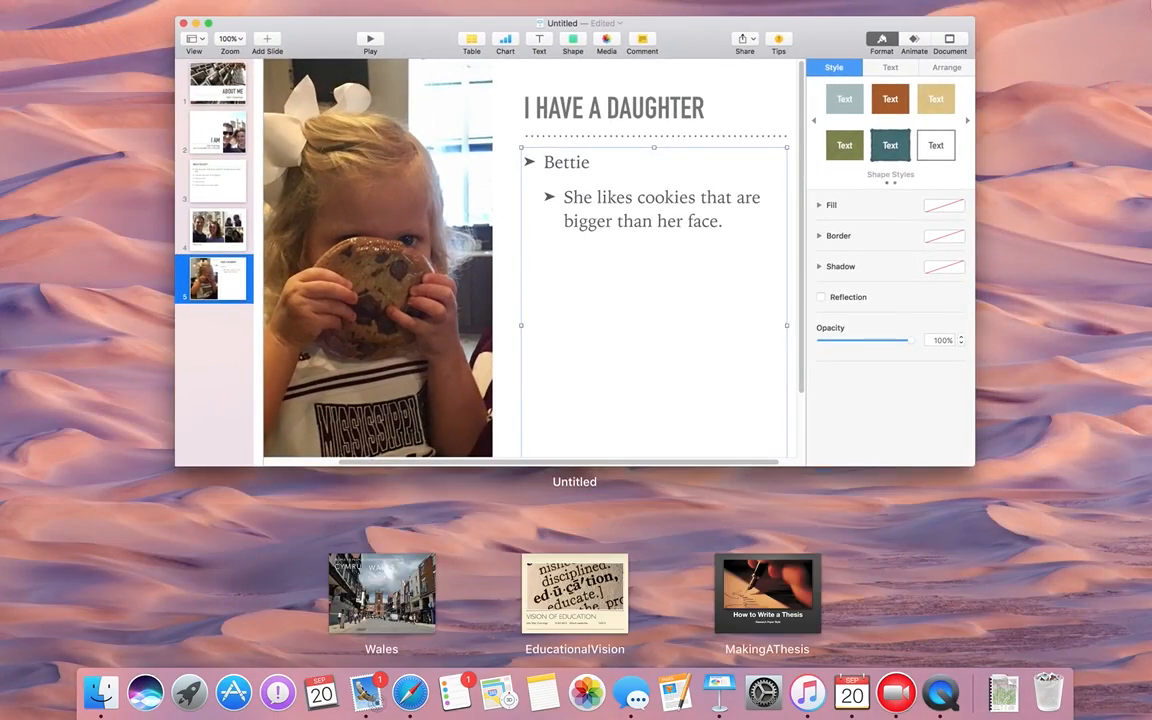
{"action": "left_click", "coordinate": [878, 110]}
{"action": "mouse_move", "coordinate": [1, 4]}
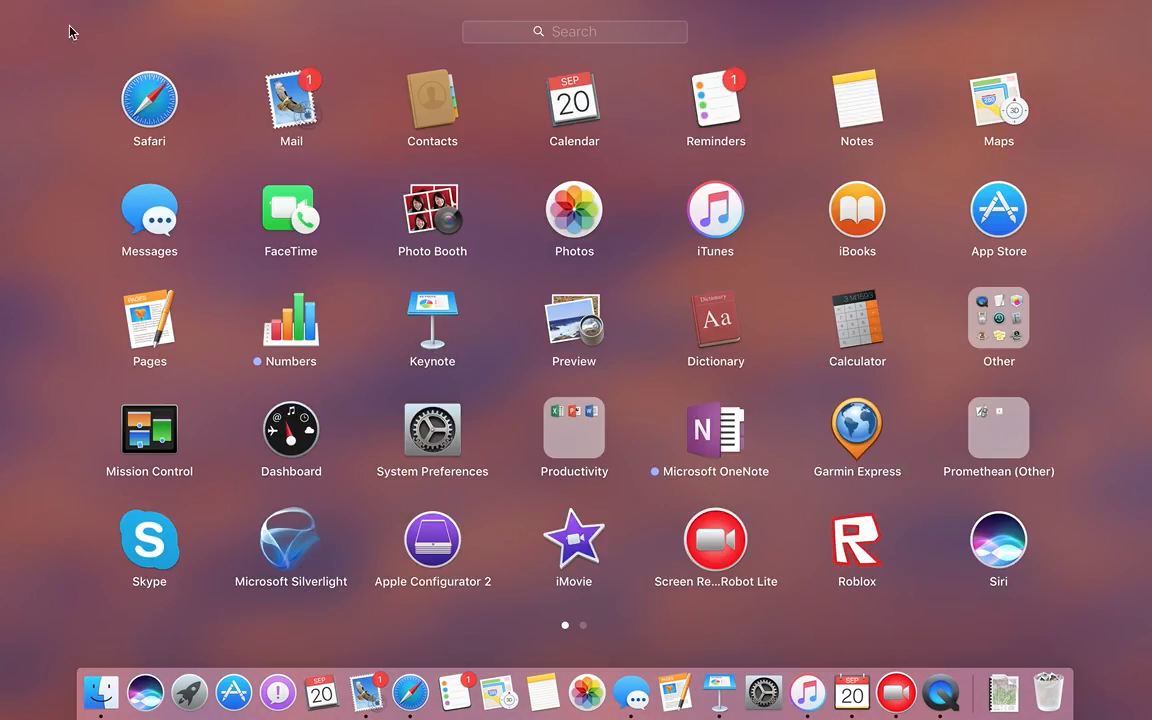
{"action": "left_click", "coordinate": [70, 32]}
{"action": "mouse_move", "coordinate": [1, 718]}
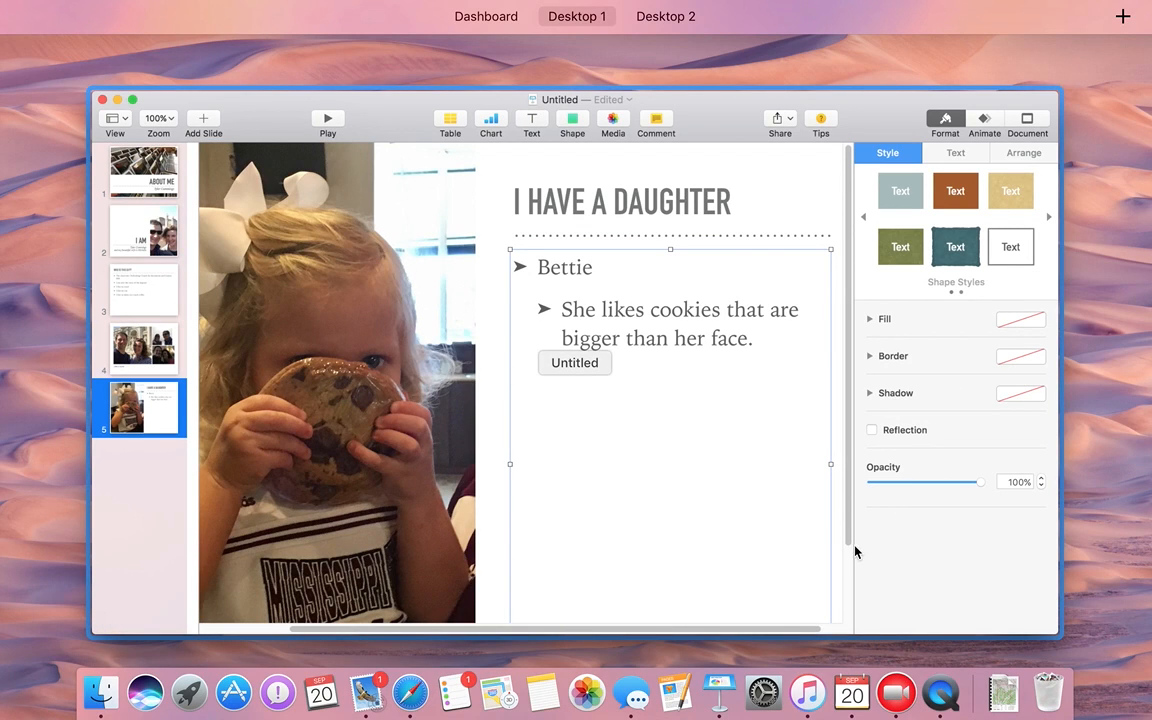
- Return to the presentation and add a sub-bullet on the fifth slide reading "She also likes the Bulldogs"
{"action": "left_click", "coordinate": [752, 518]}
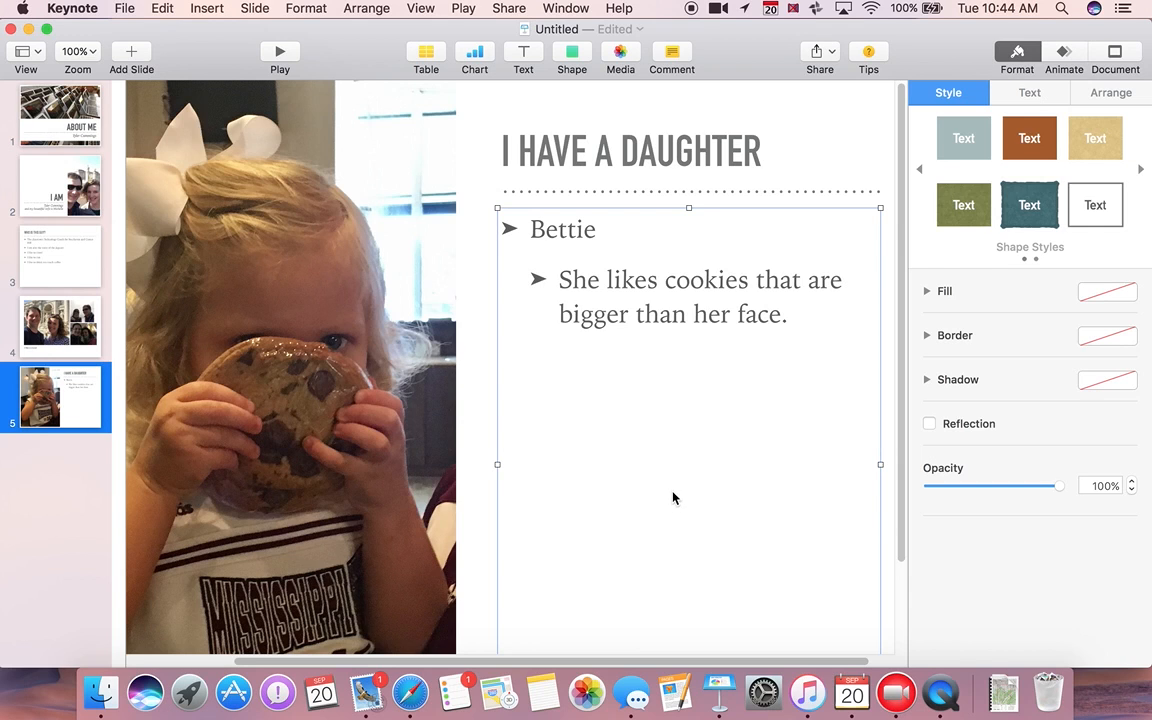
{"action": "left_click", "coordinate": [716, 377]}
{"action": "key", "text": "Return"}
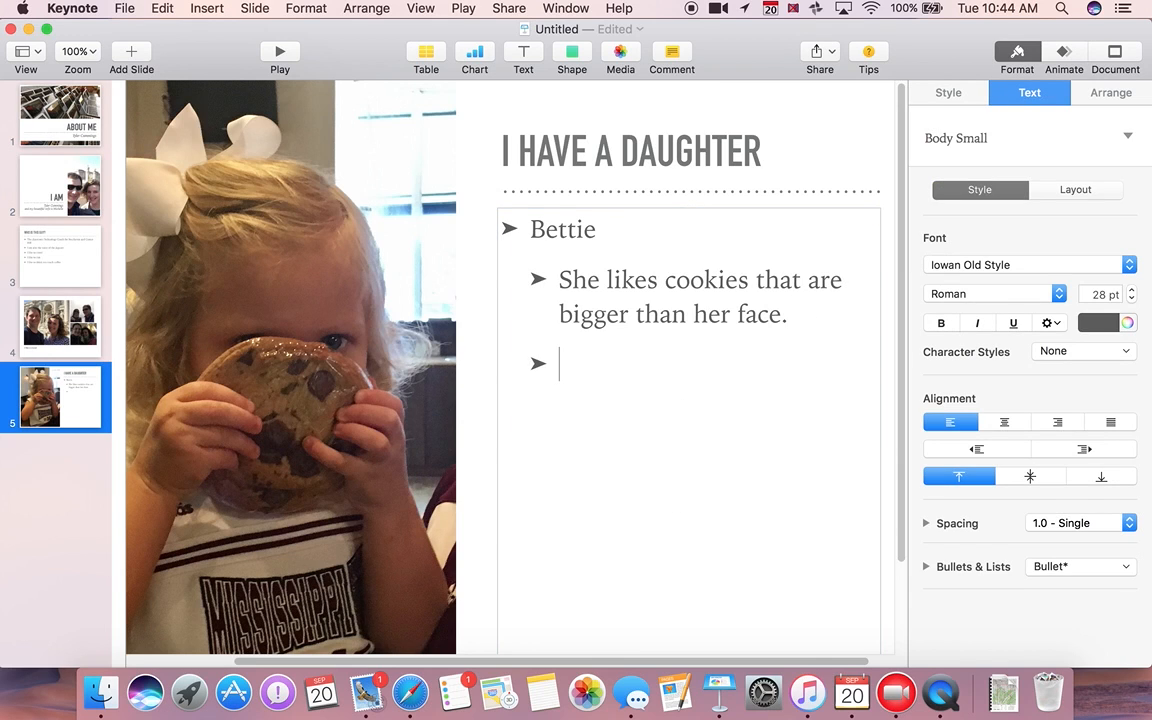
{"action": "type", "text": "She also like s"}
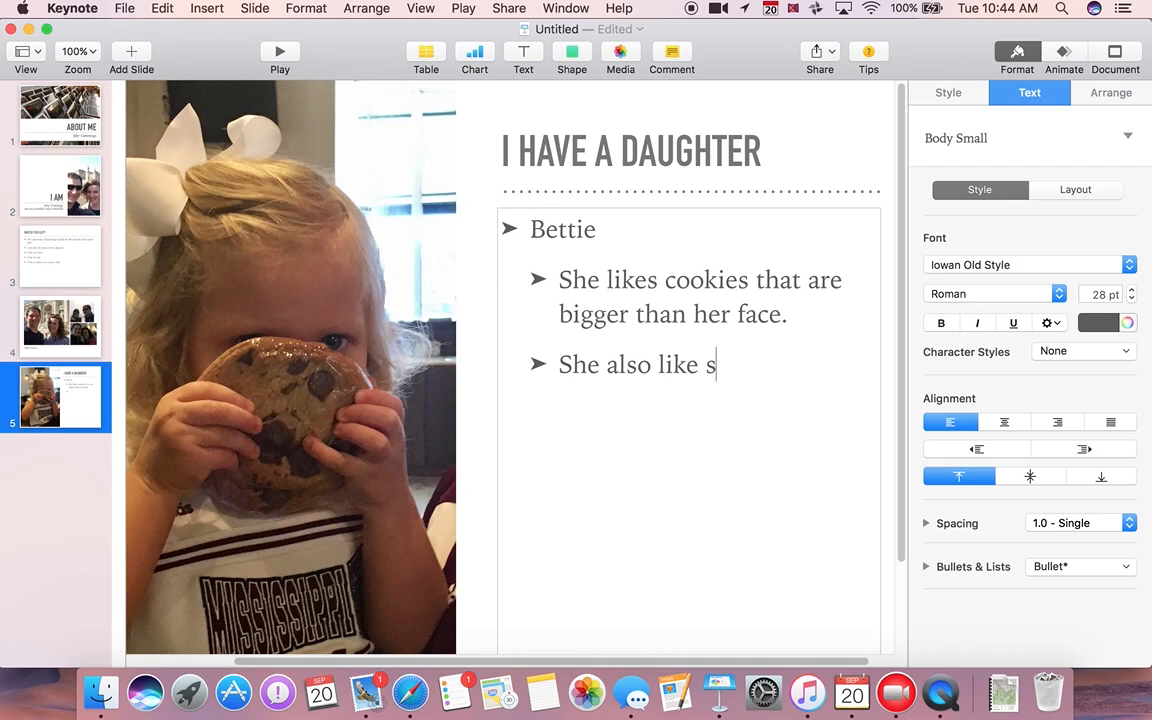
{"action": "key", "text": "BackSpace"}
{"action": "key", "text": "BackSpace"}
{"action": "type", "text": "s the Bulldog"}
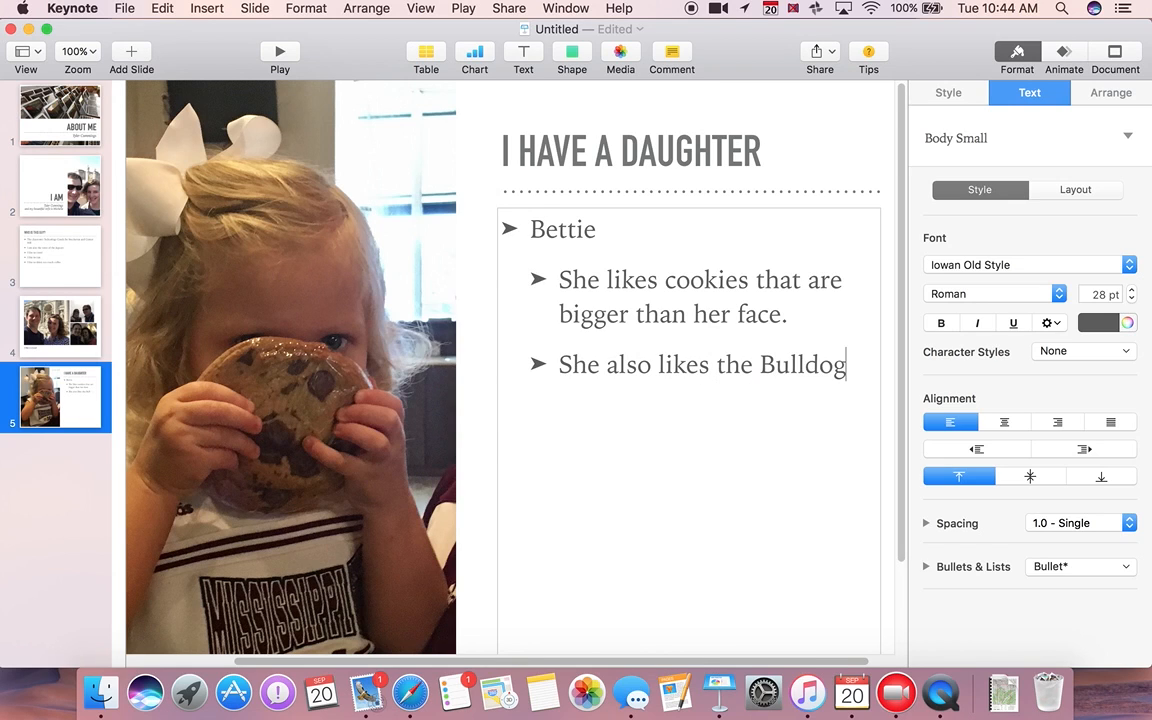
{"action": "type", "text": "s"}
- Add another sub-bullet below the Bulldogs line reading "Because she is smart."
{"action": "key", "text": "Return"}
{"action": "type", "text": "Because s"}
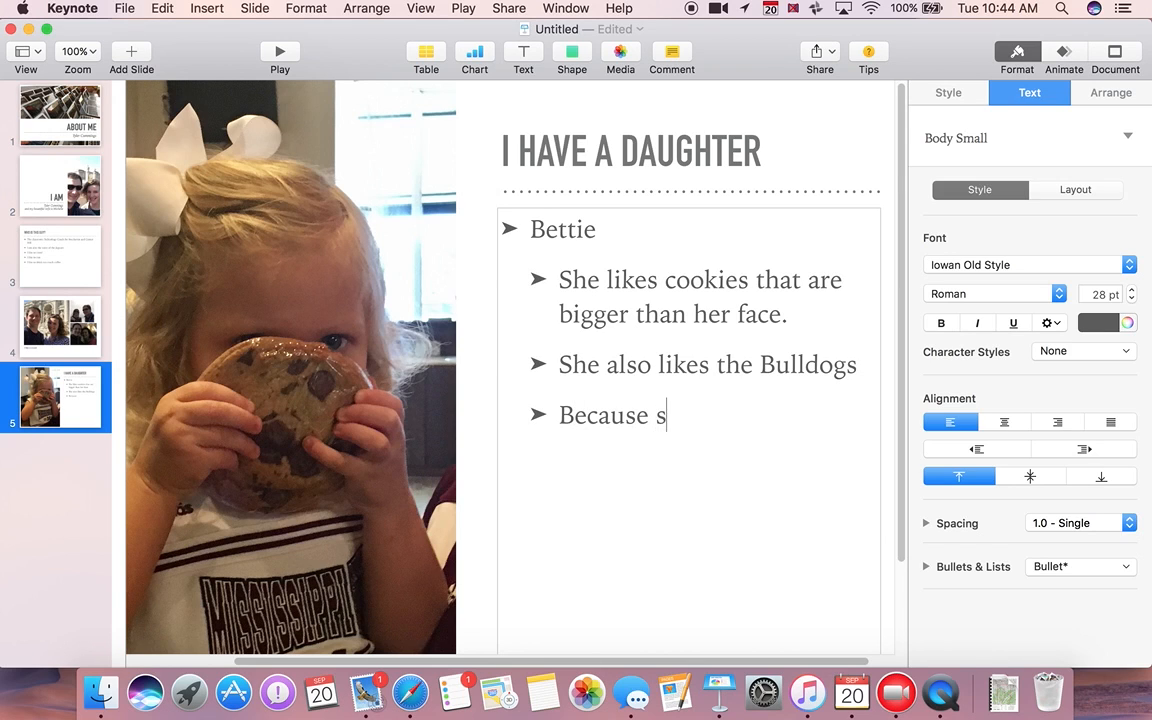
{"action": "type", "text": "he is smar"}
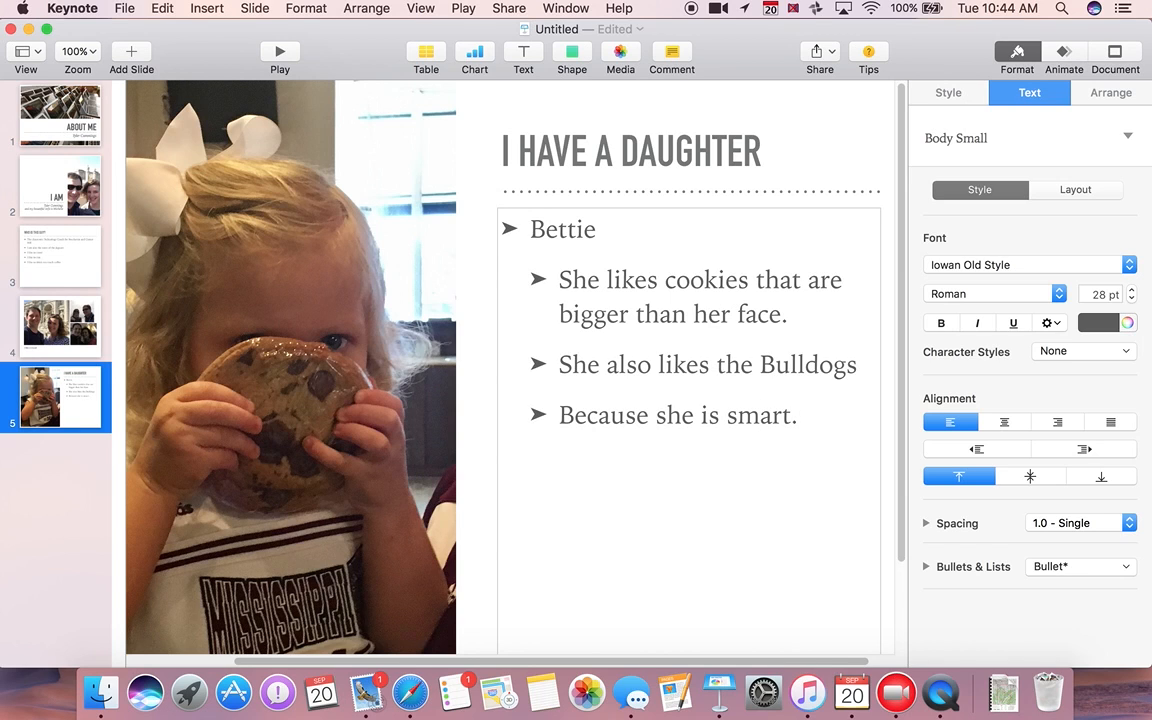
{"action": "type", "text": "t."}
- Add a sixth slide with the Title, Bullets & Photo layout and replace its placeholder photo with IMG_4302.jpg from the desktop
{"action": "left_click", "coordinate": [133, 55]}
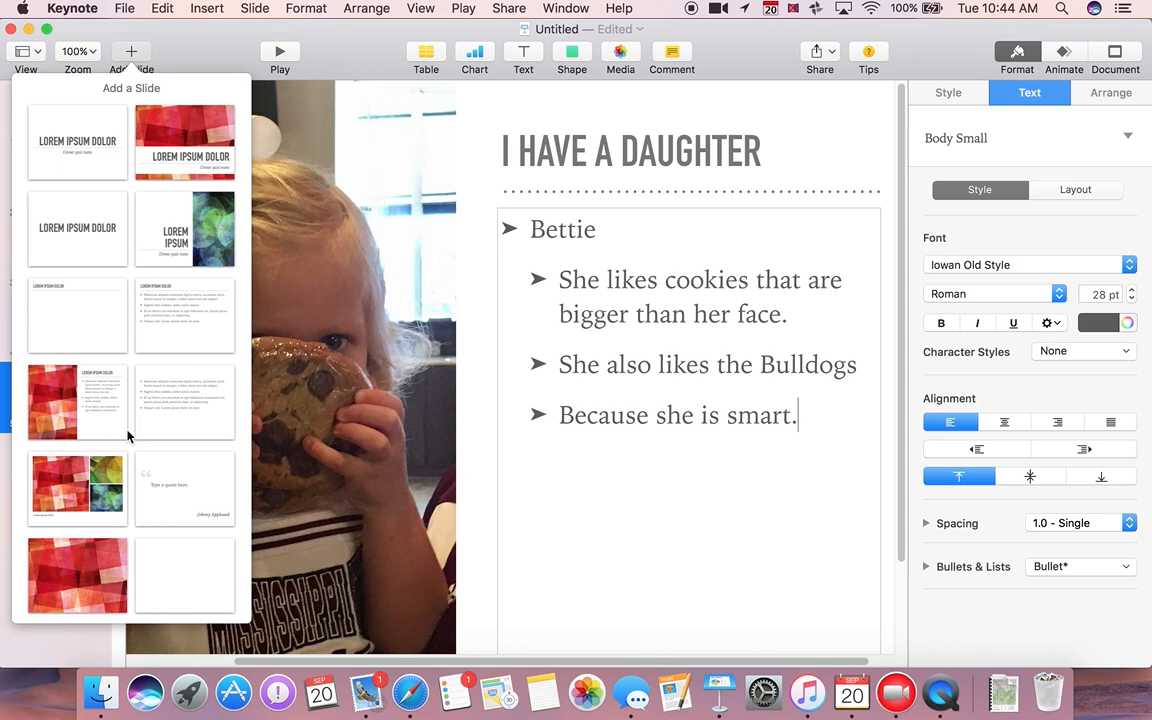
{"action": "left_click", "coordinate": [62, 420]}
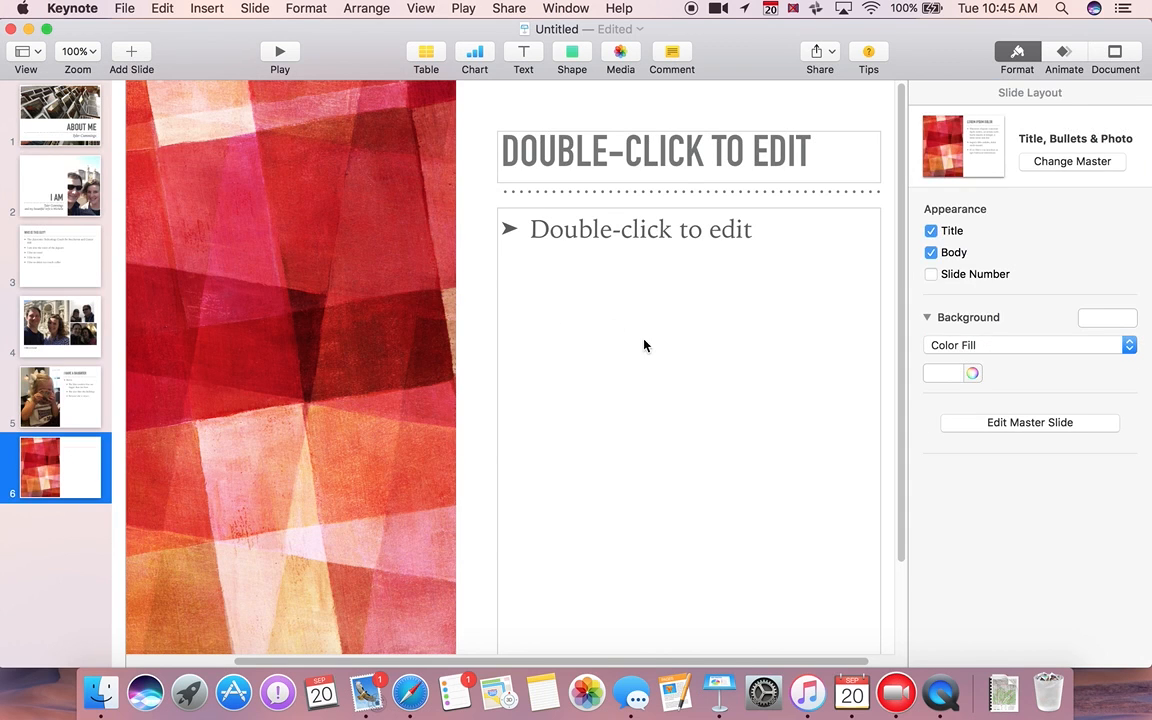
{"action": "key", "text": "F11"}
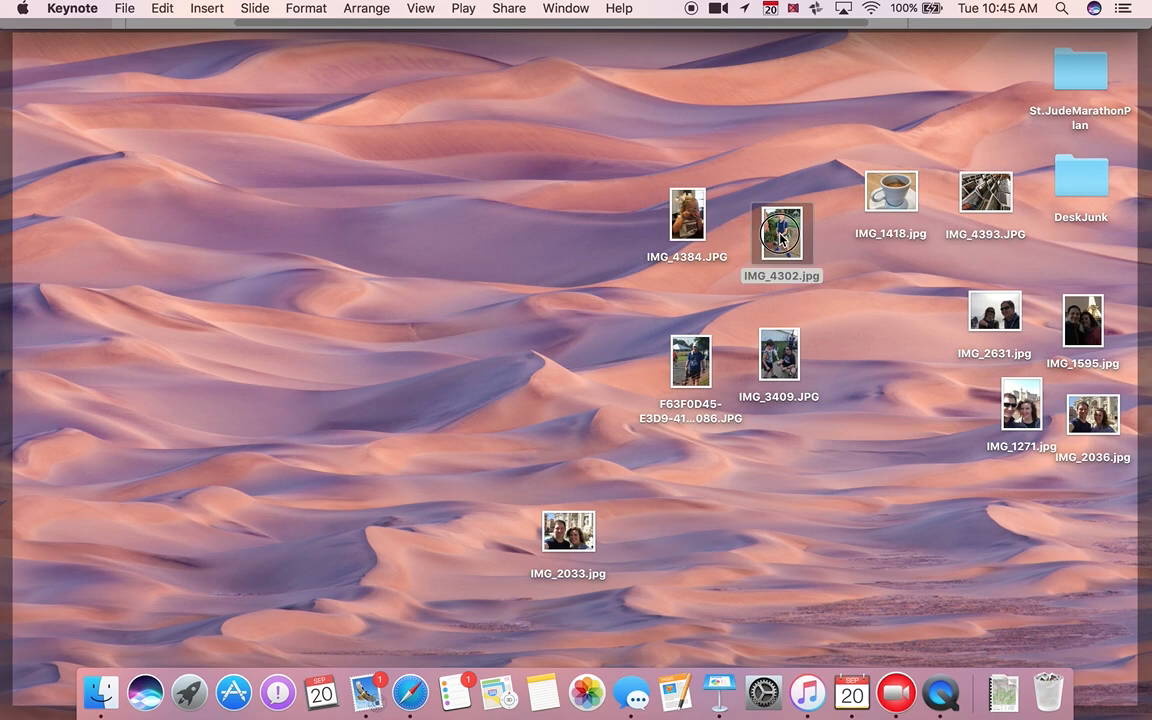
{"action": "left_click_drag", "start_coordinate": [768, 242], "coordinate": [281, 391]}
{"action": "key", "text": "F11"}
{"action": "double_click", "coordinate": [248, 387]}
- Title the sixth slide "THIS IS" plus the boy's first name, and add a first bullet saying he "will be 8 years old this week"
{"action": "double_click", "coordinate": [658, 137]}
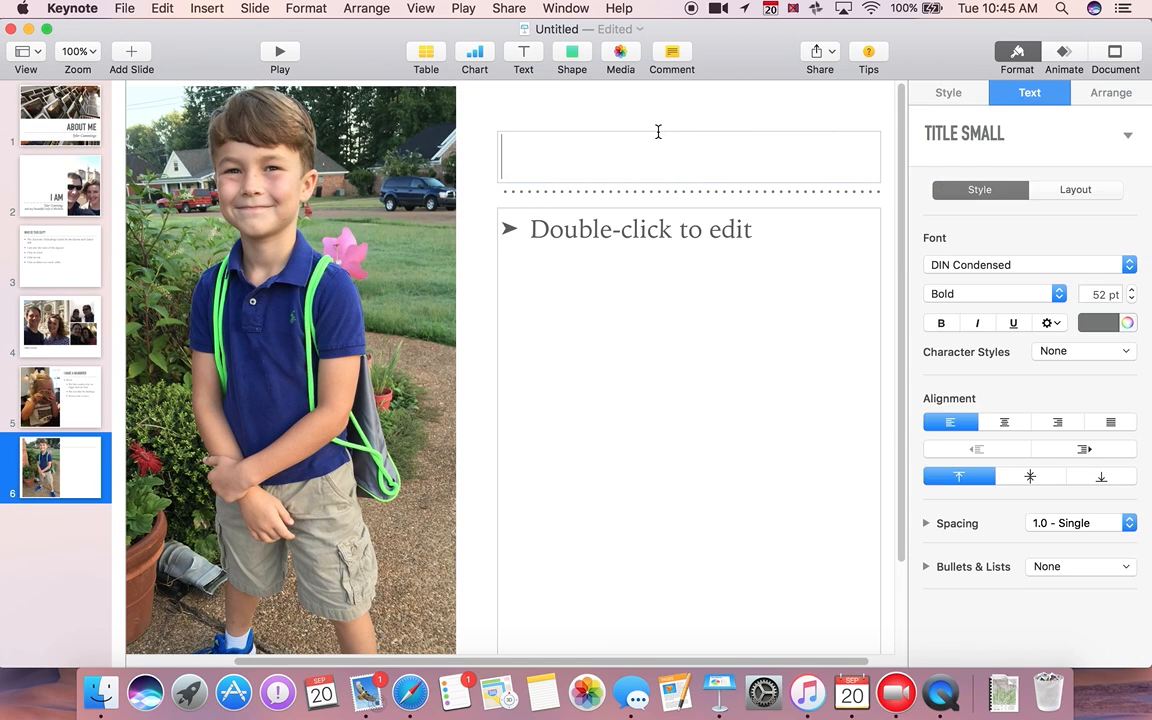
{"action": "type", "text": "THIS IS CONNOR"}
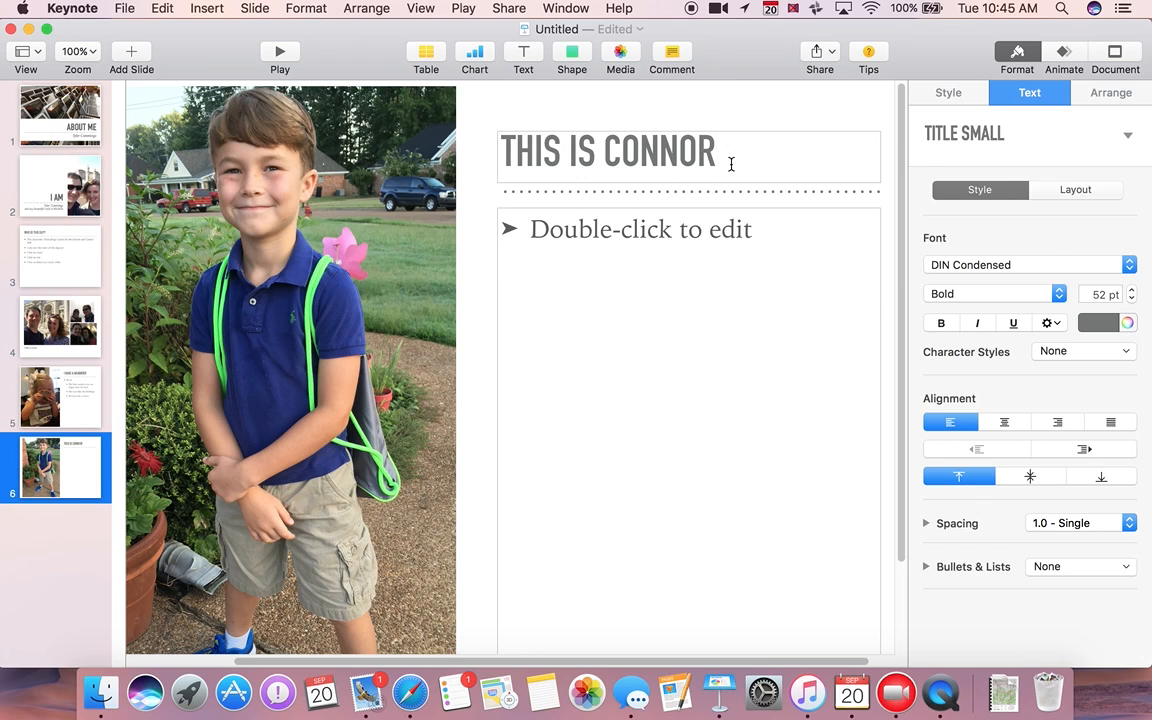
{"action": "left_click", "coordinate": [694, 229]}
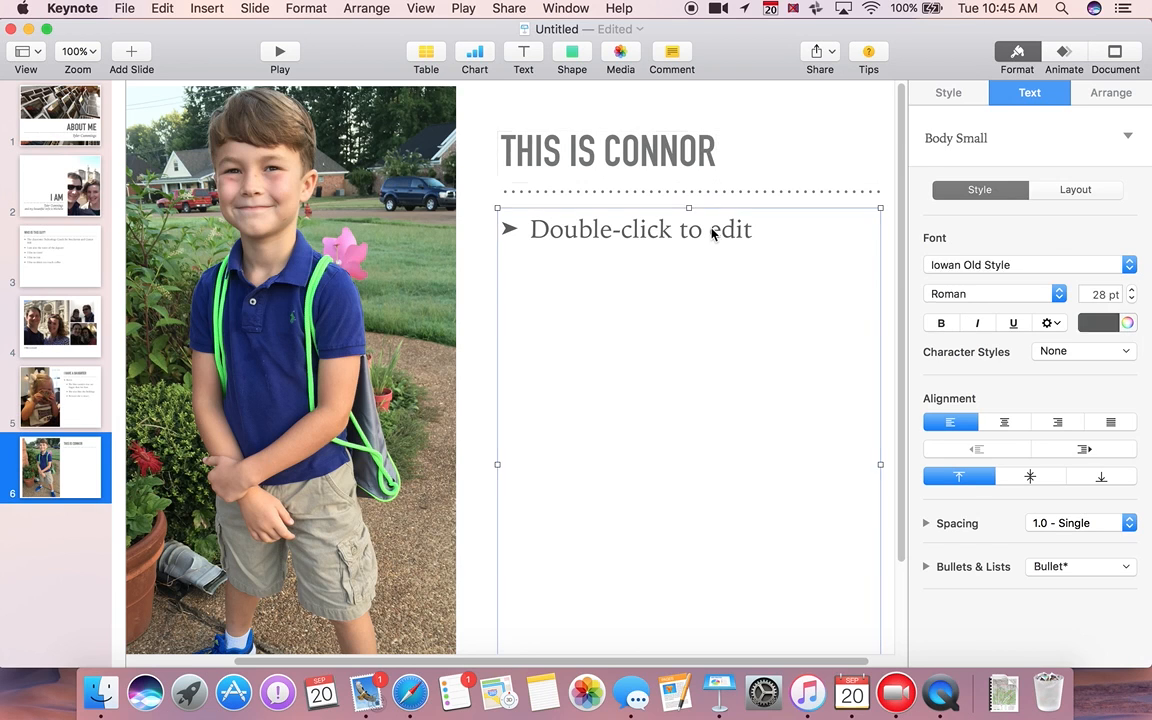
{"action": "left_click", "coordinate": [711, 228]}
{"action": "type", "text": "C"}
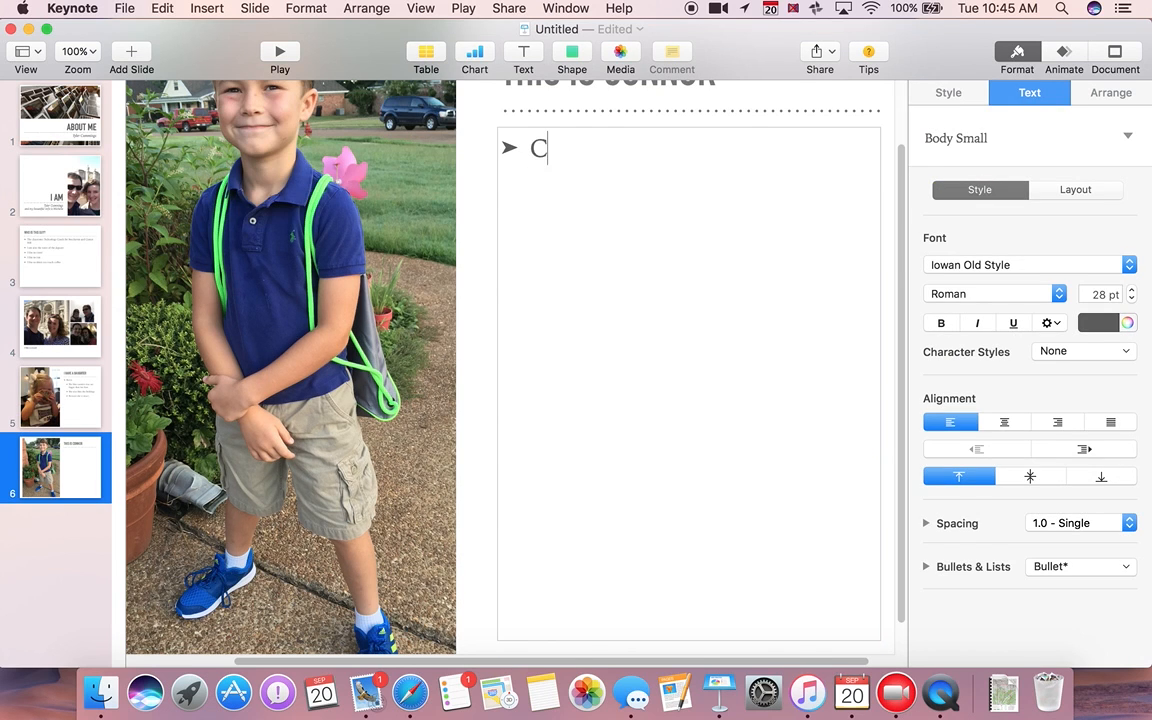
{"action": "type", "text": "onnor will be"}
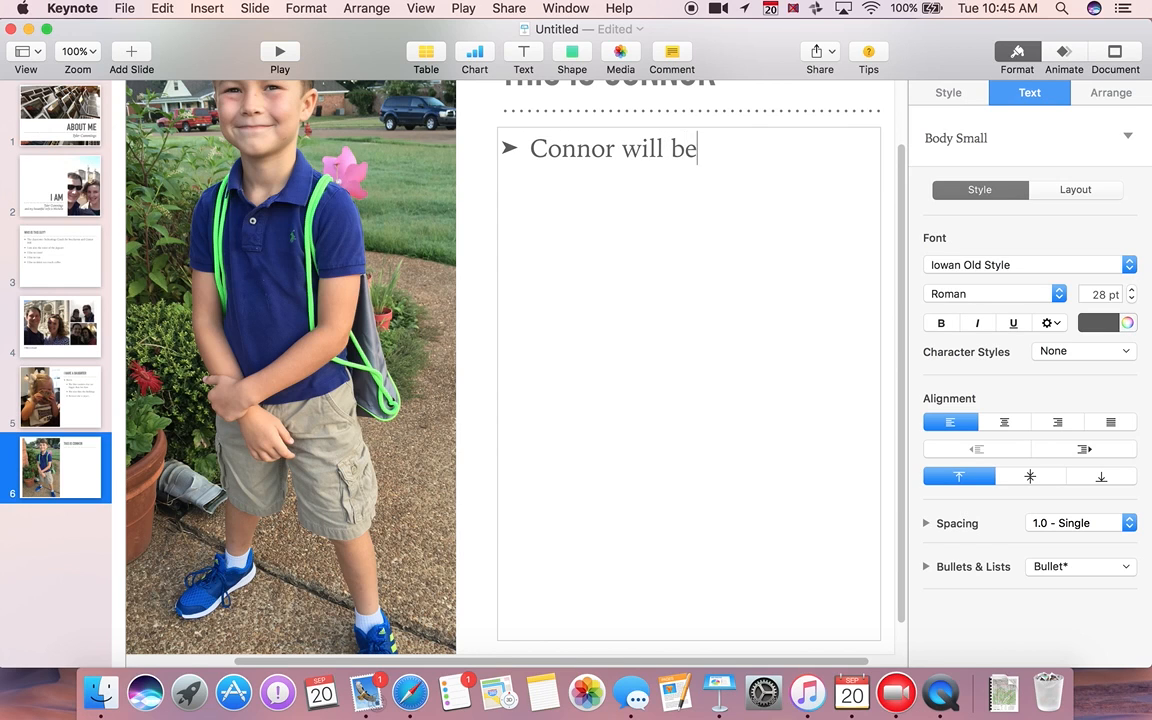
{"action": "type", "text": " 8 years old this week"}
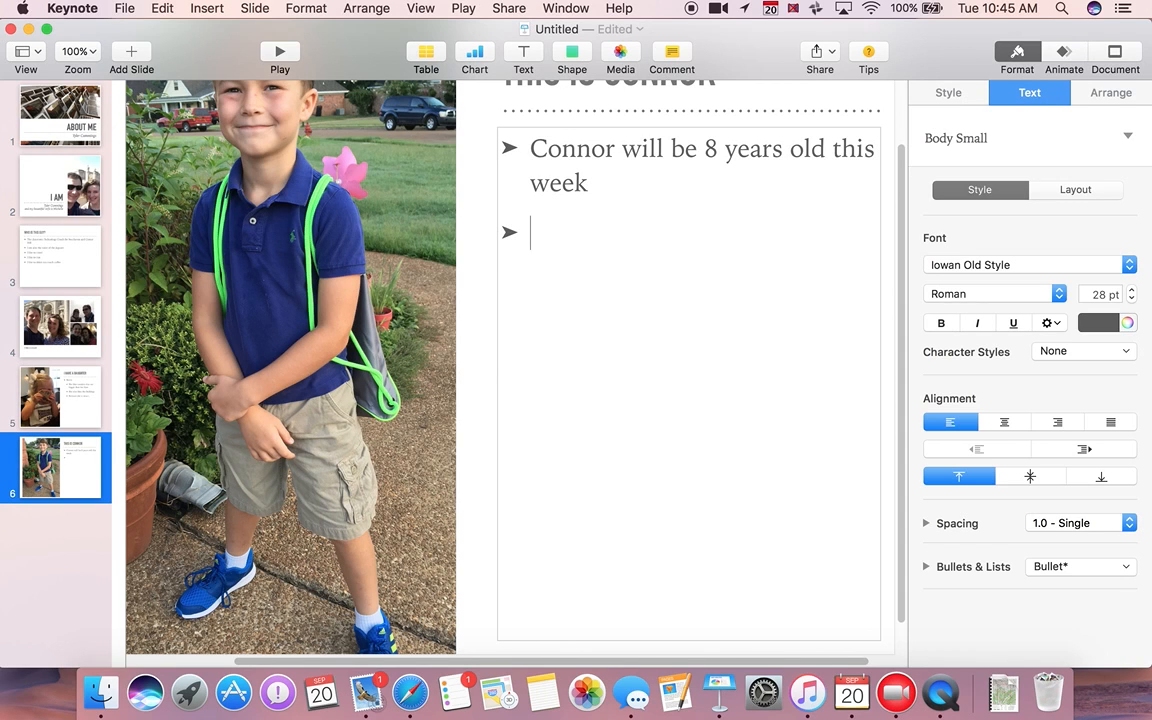
- Add two more bullets to the sixth slide, reading "Likes school" and "He likes blue"
{"action": "type", "text": "Likes s"}
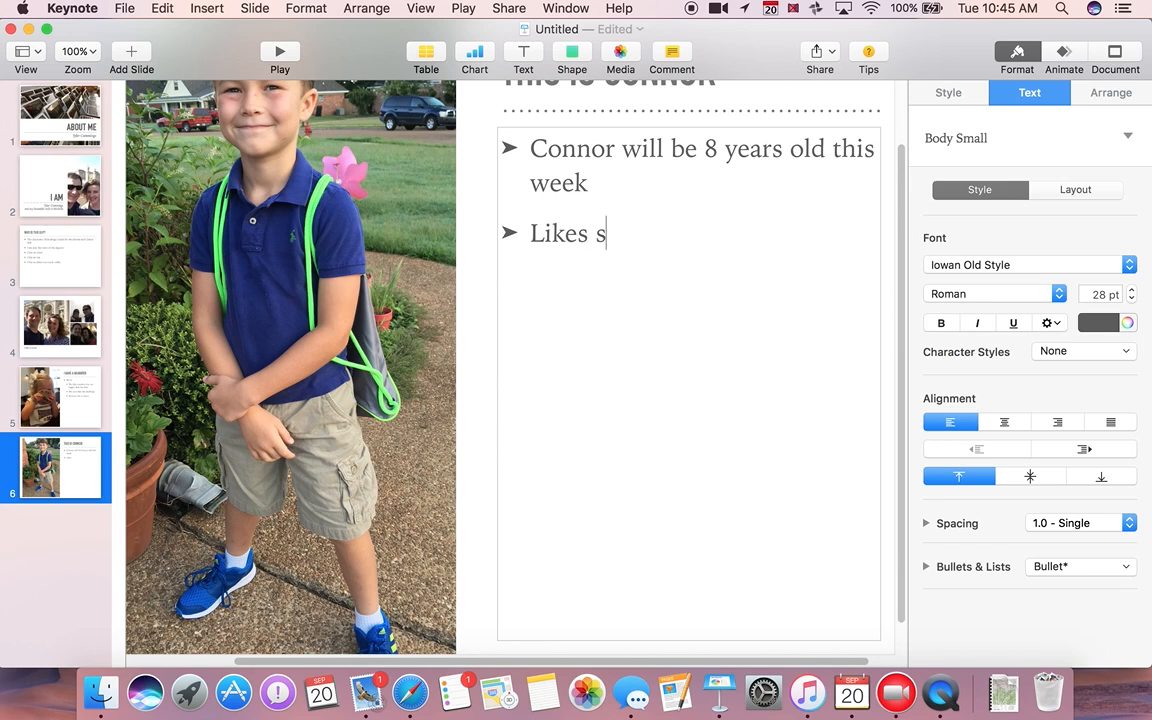
{"action": "type", "text": "chool"}
{"action": "key", "text": "Return"}
{"action": "type", "text": "likes"}
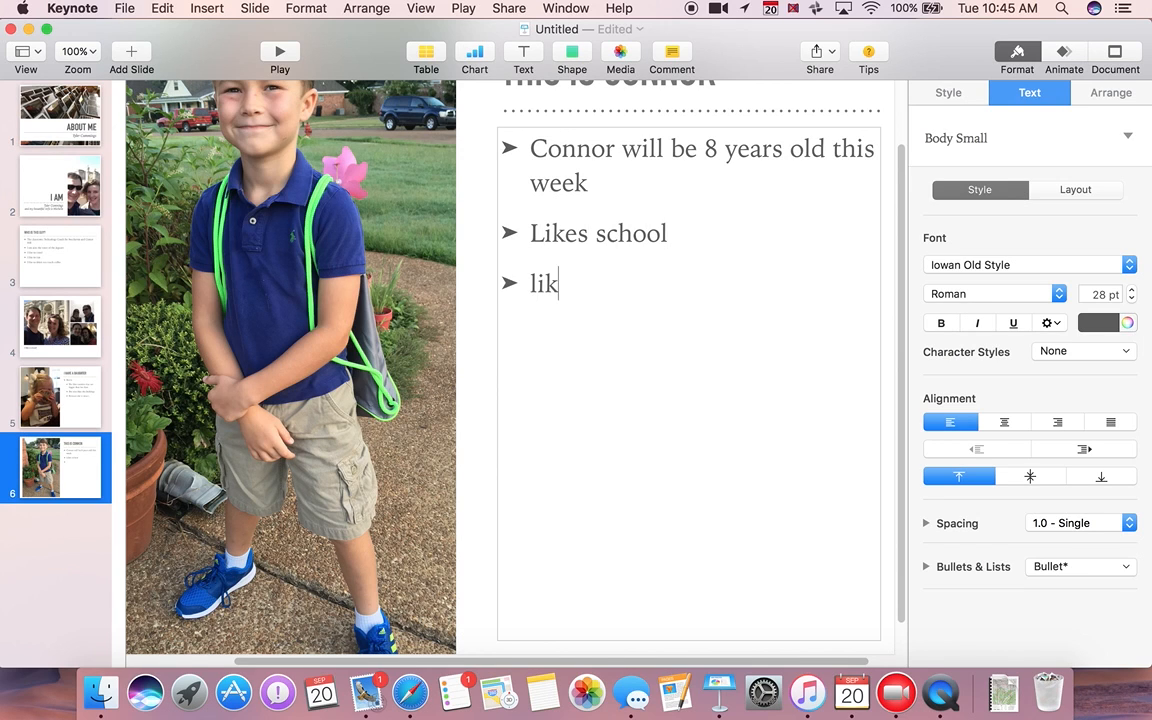
{"action": "key", "text": "BackSpace"}
{"action": "key", "text": "BackSpace"}
{"action": "key", "text": "BackSpace"}
{"action": "key", "text": "BackSpace"}
{"action": "key", "text": "BackSpace"}
{"action": "type", "text": "h"}
{"action": "key", "text": "BackSpace"}
{"action": "type", "text": "He likes"}
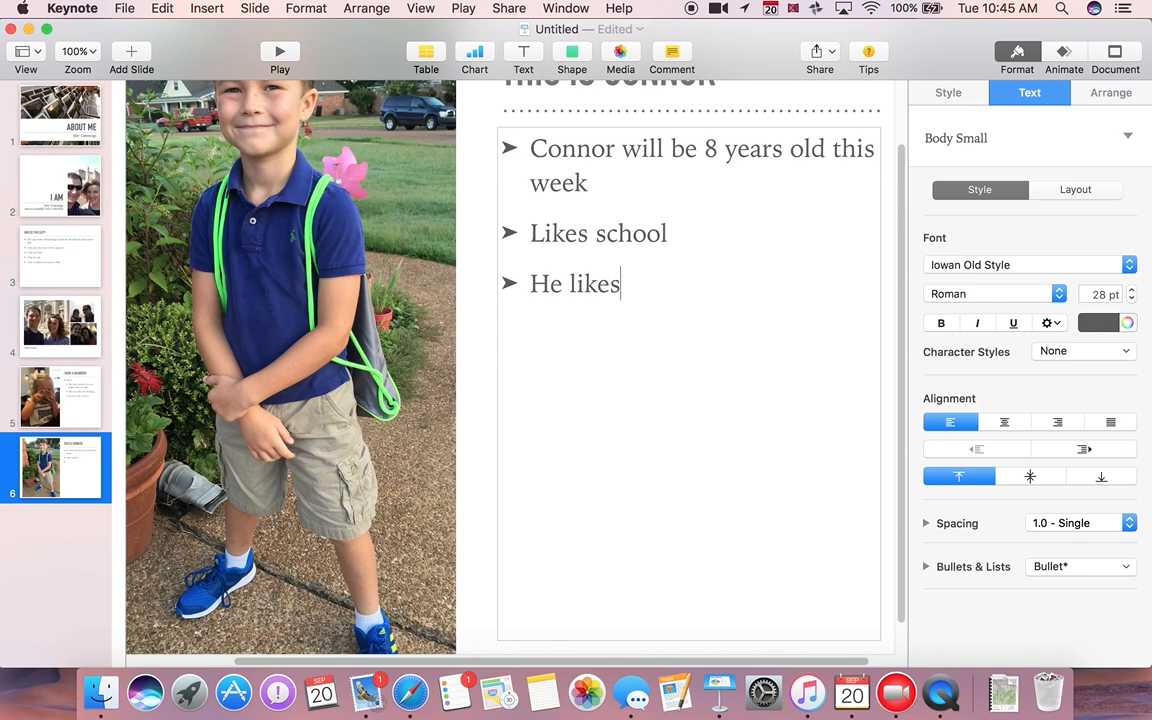
{"action": "type", "text": " Blue"}
{"action": "key", "text": "BackSpace"}
{"action": "key", "text": "BackSpace"}
{"action": "key", "text": "BackSpace"}
{"action": "key", "text": "BackSpace"}
{"action": "type", "text": "blue"}
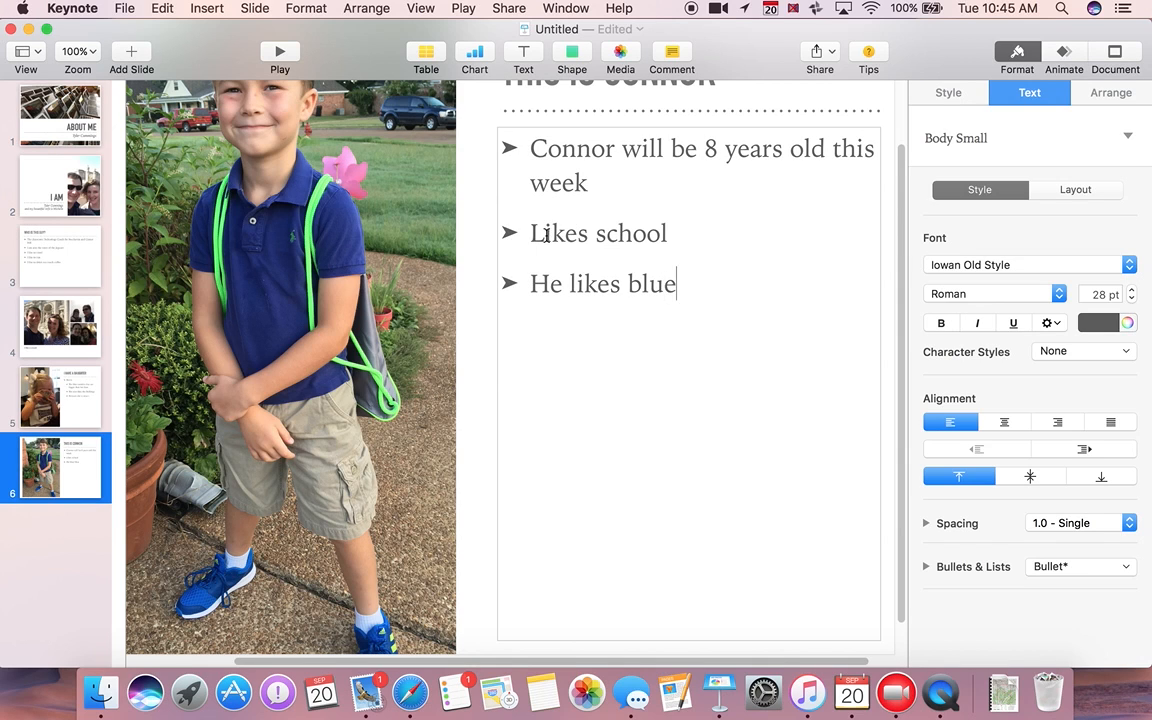
- Reword the sixth slide's second bullet as "He likes school"
{"action": "left_click", "coordinate": [542, 234]}
{"action": "key", "text": "BackSpace"}
{"action": "type", "text": "He l"}
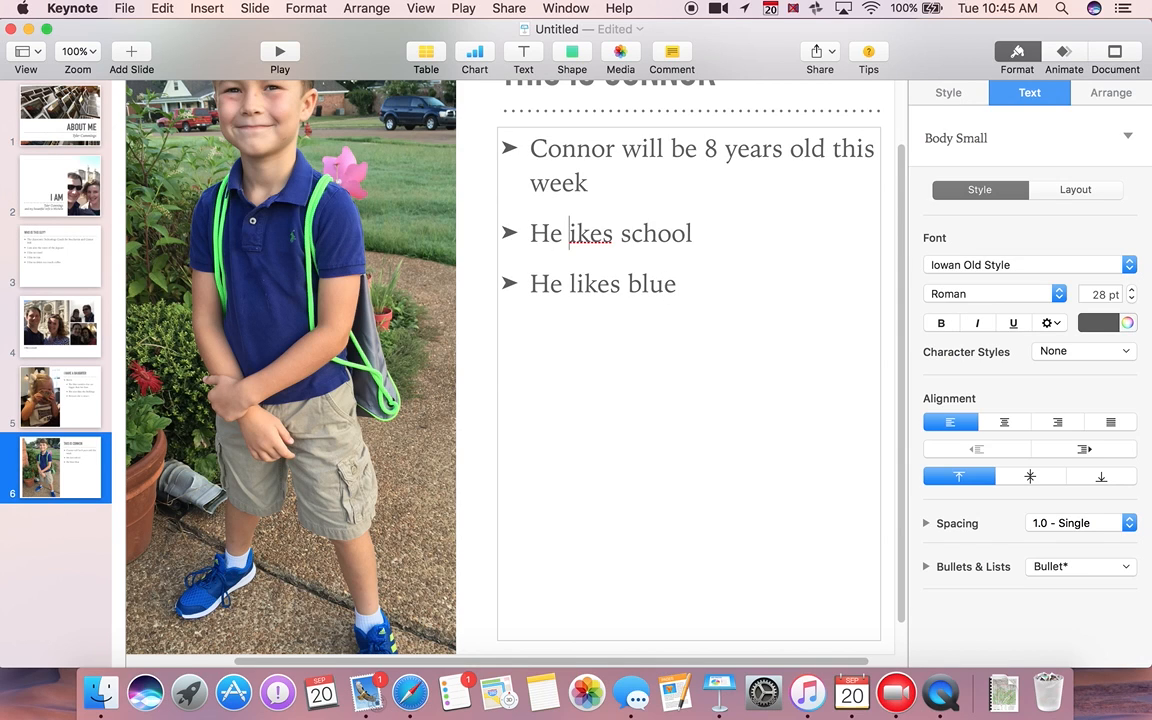
{"action": "left_click", "coordinate": [726, 305]}
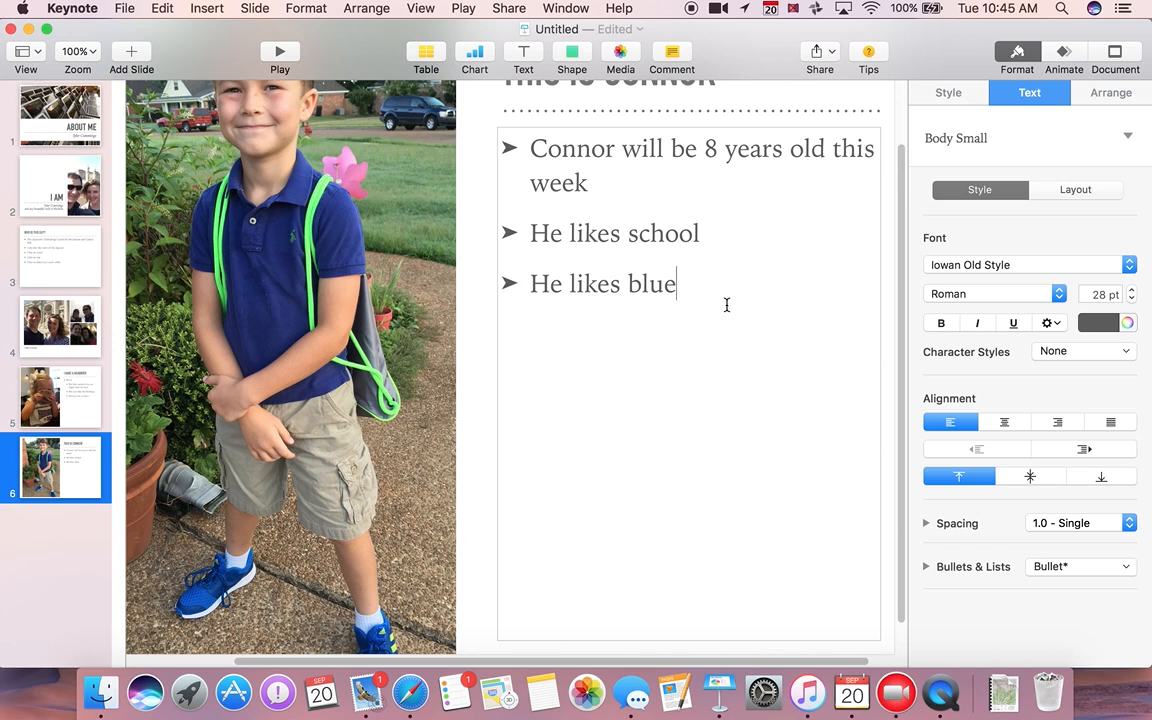
{"action": "scroll", "coordinate": [726, 305], "scroll_direction": "up", "scroll_amount": 3}
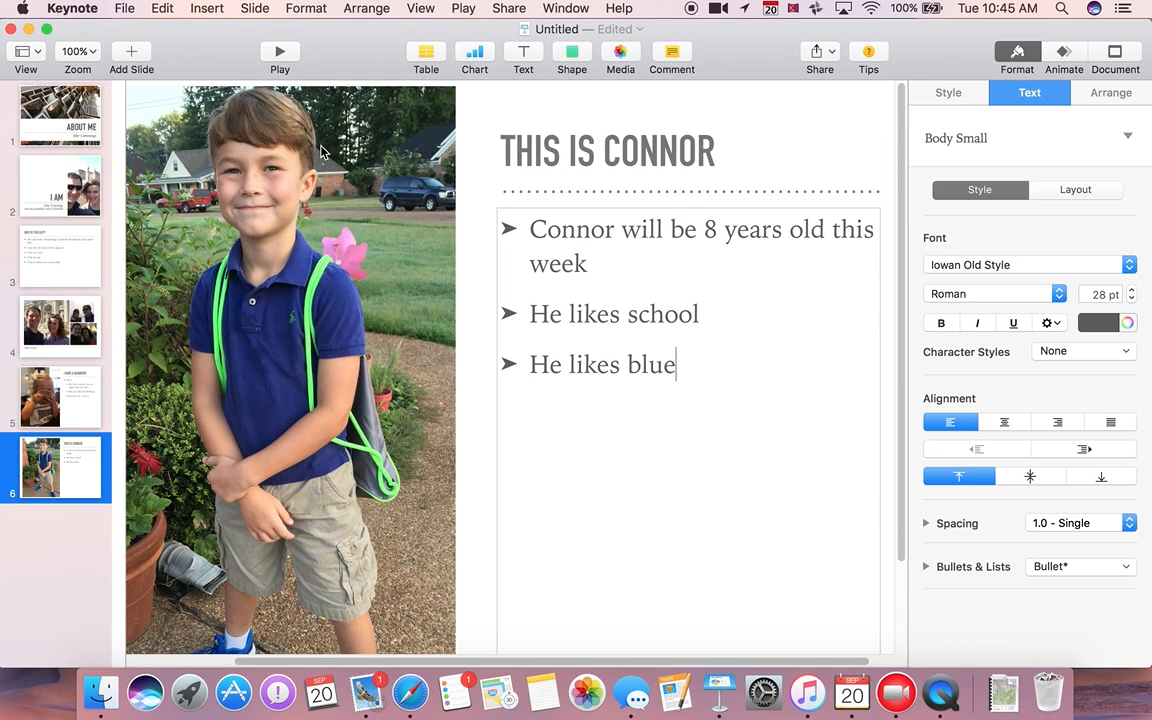
- Add a seventh slide with the full-slide photo layout and replace its placeholder with IMG_1418.jpg from the desktop
{"action": "left_click", "coordinate": [133, 51]}
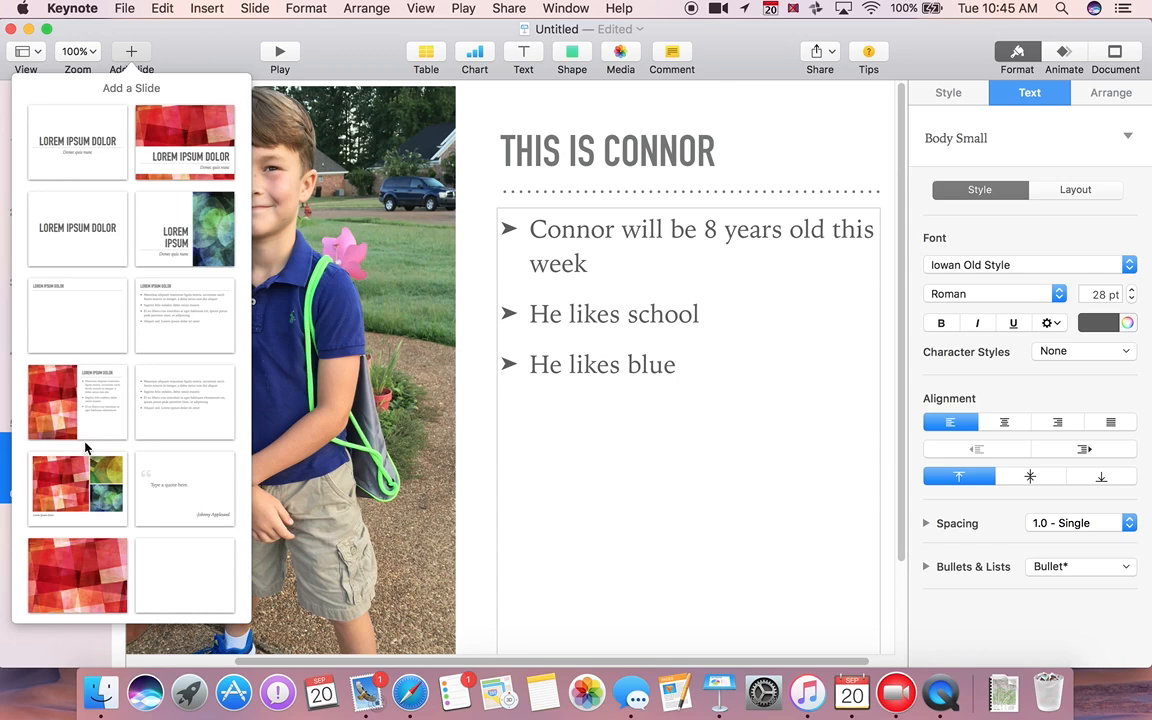
{"action": "left_click", "coordinate": [70, 570]}
{"action": "key", "text": "F11"}
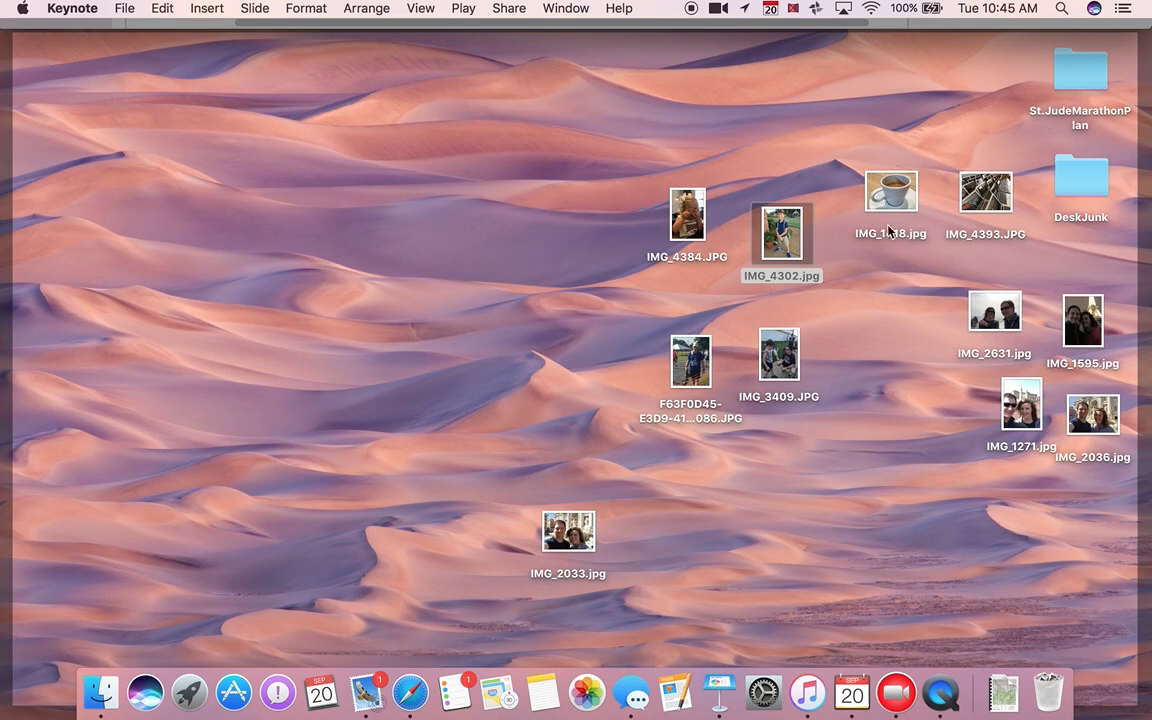
{"action": "left_click_drag", "start_coordinate": [889, 231], "coordinate": [634, 363]}
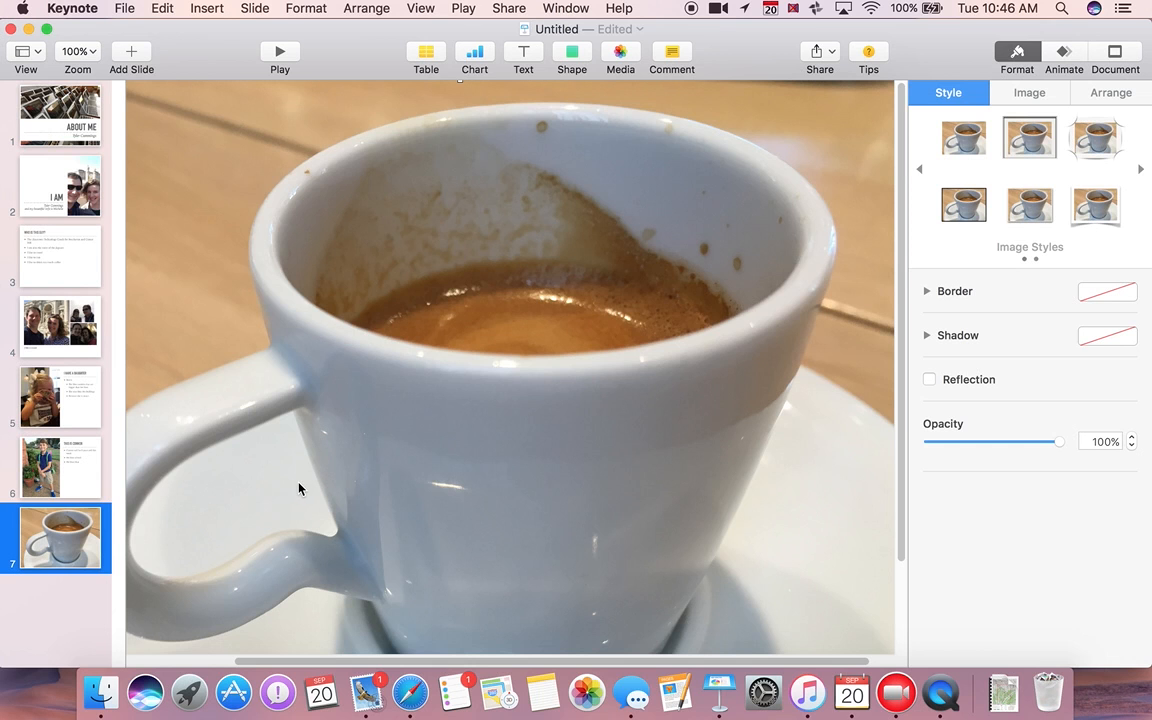
- Apply the Perspective transition to all seven slides at once
{"action": "left_click", "coordinate": [52, 118]}
{"action": "left_click", "coordinate": [56, 168]}
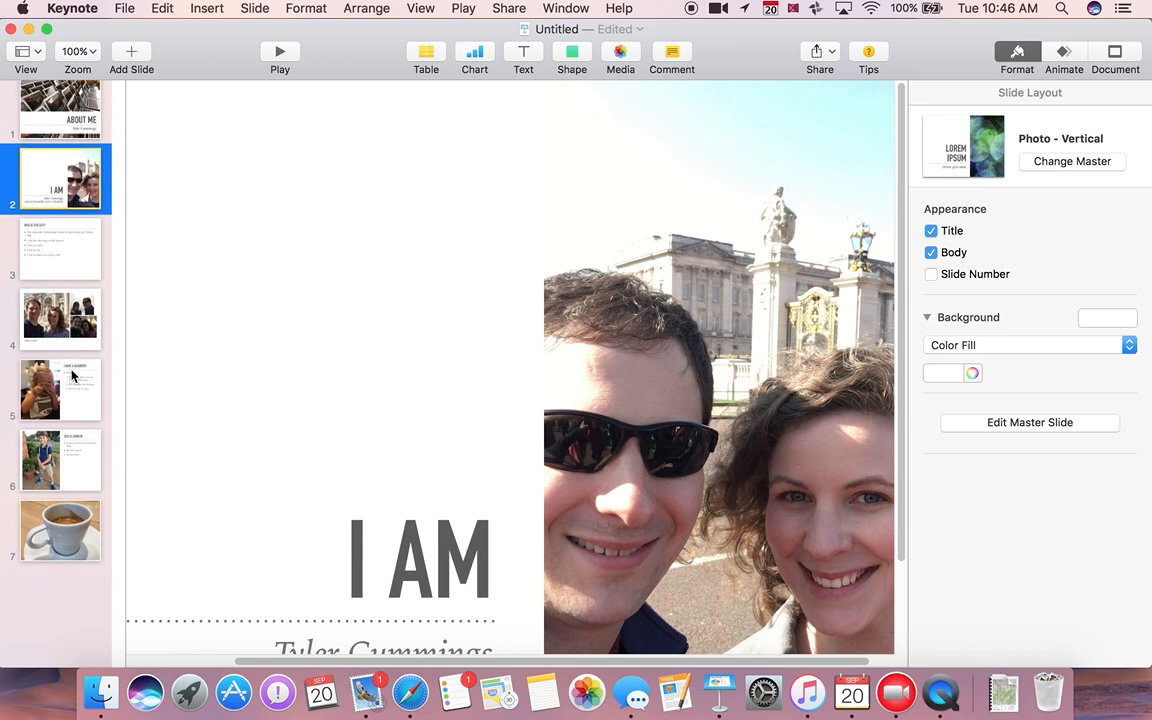
{"action": "left_click", "coordinate": [58, 95]}
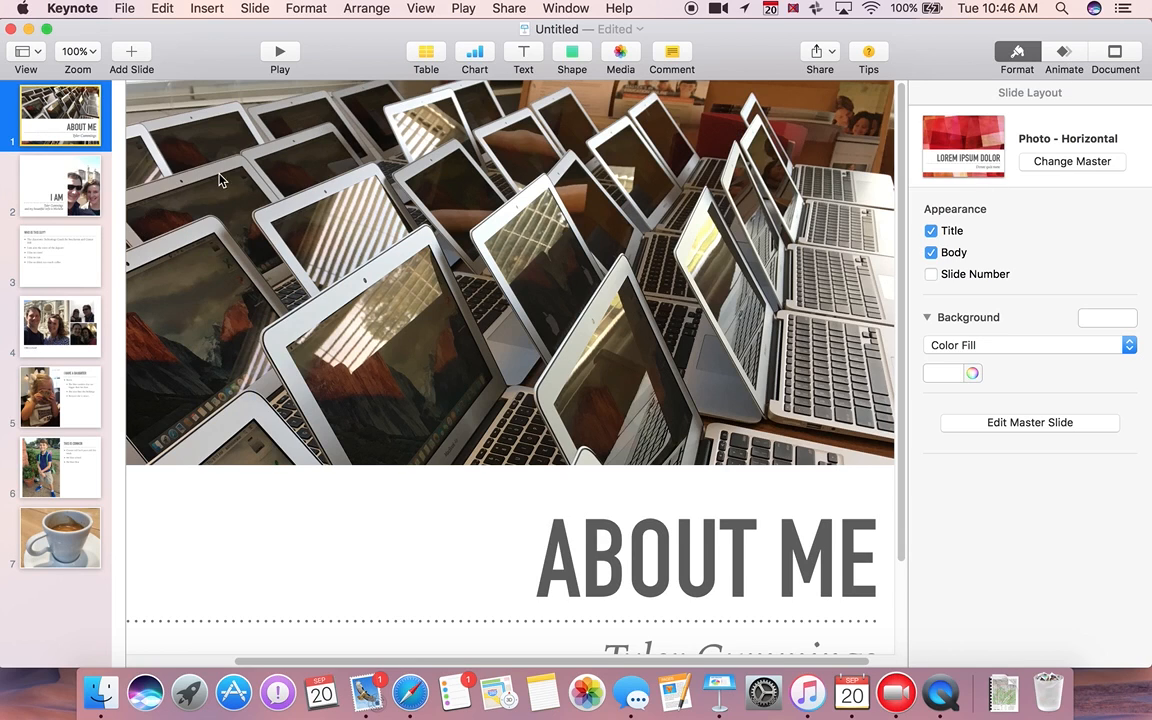
{"action": "key", "text": "super+a"}
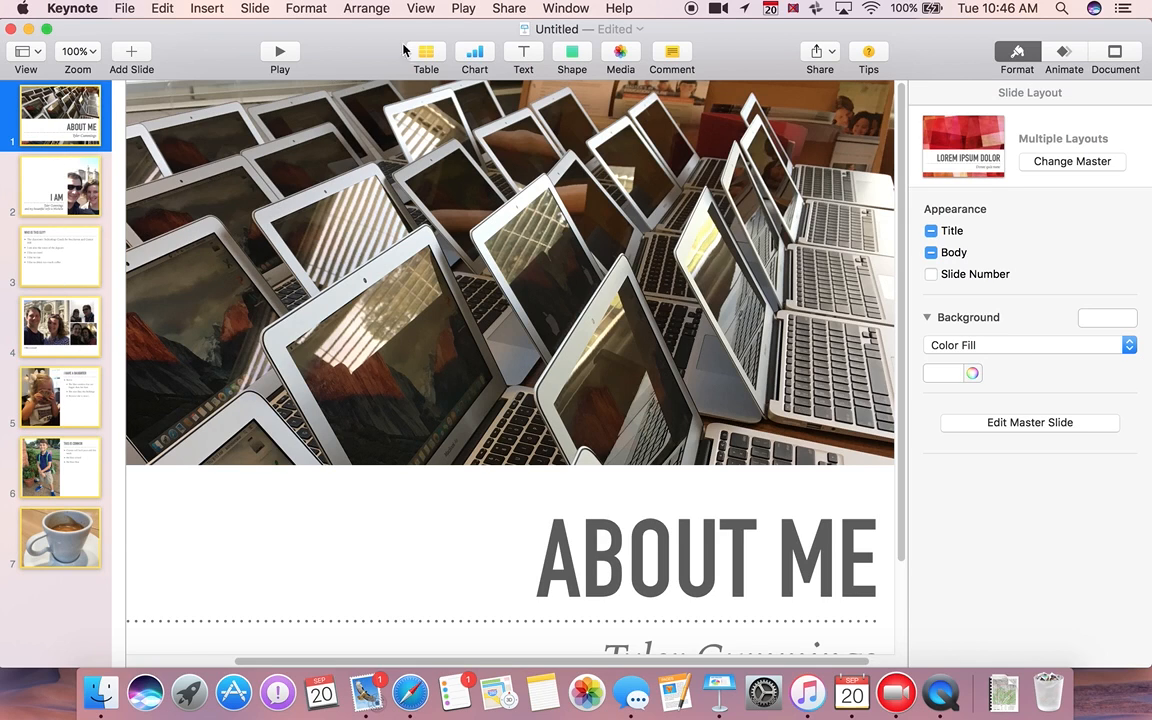
{"action": "left_click", "coordinate": [1066, 53]}
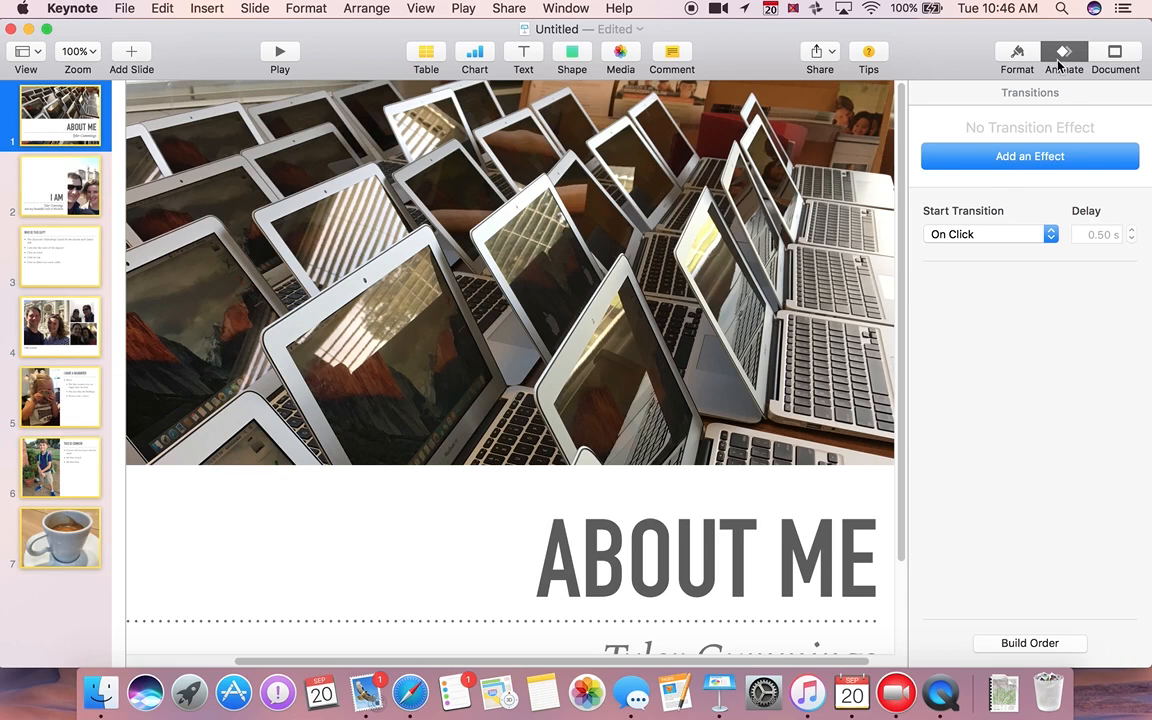
{"action": "left_click", "coordinate": [1009, 160]}
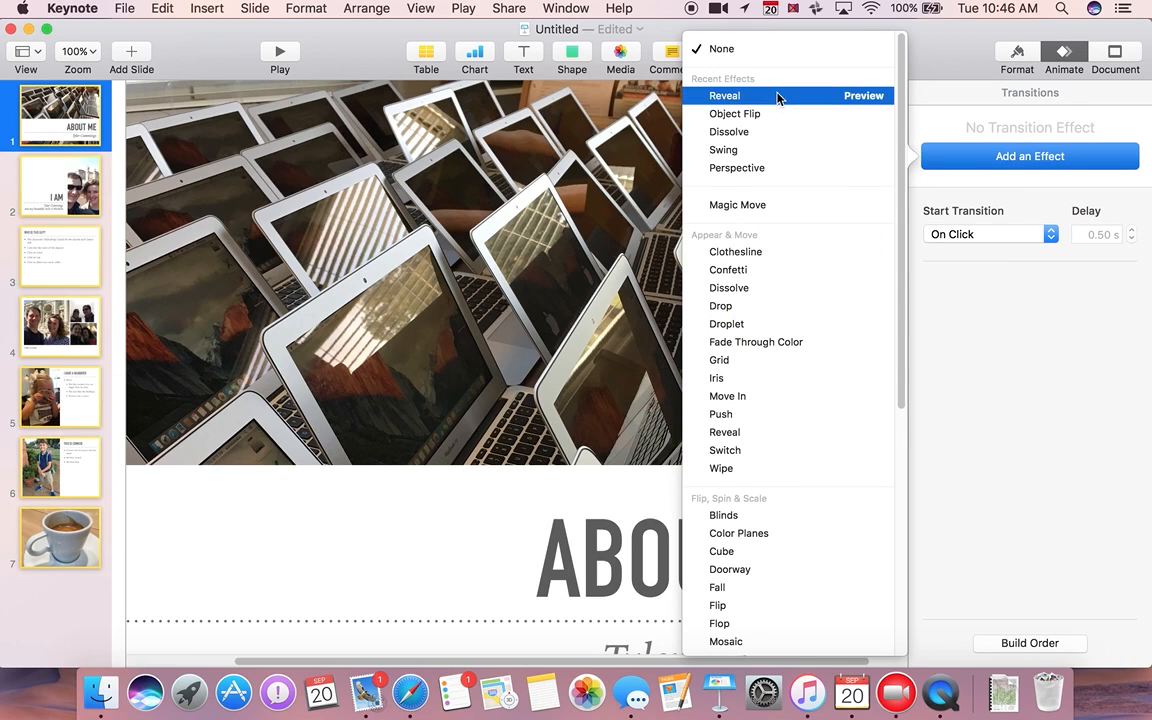
{"action": "left_click", "coordinate": [776, 174]}
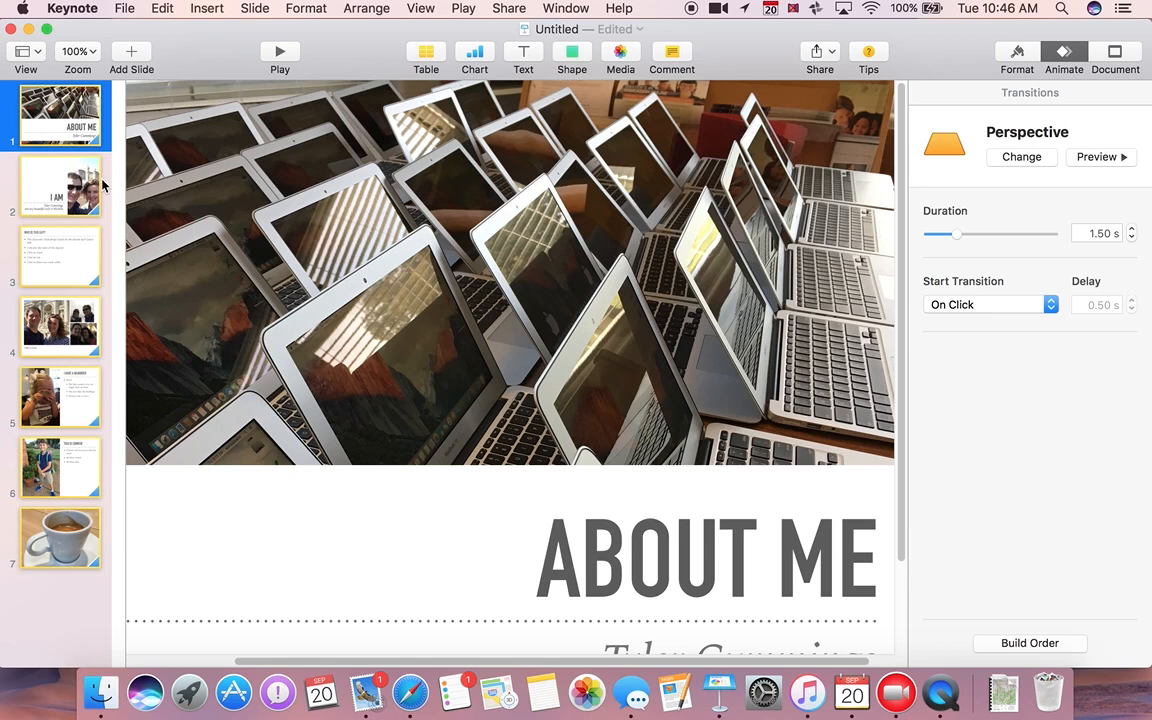
- Add a Typewriter build-in effect to the subtitle text on the second slide
{"action": "left_click", "coordinate": [59, 187]}
{"action": "scroll", "coordinate": [326, 337], "scroll_direction": "down", "scroll_amount": 5}
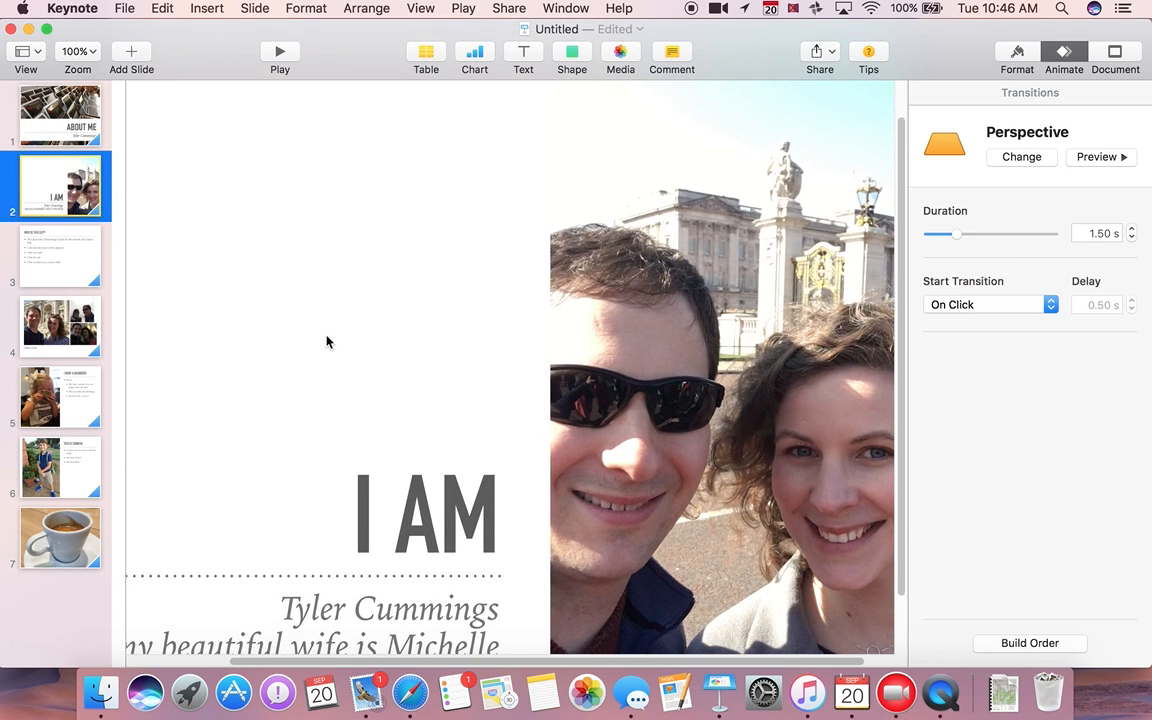
{"action": "scroll", "coordinate": [360, 350], "scroll_direction": "left", "scroll_amount": 2}
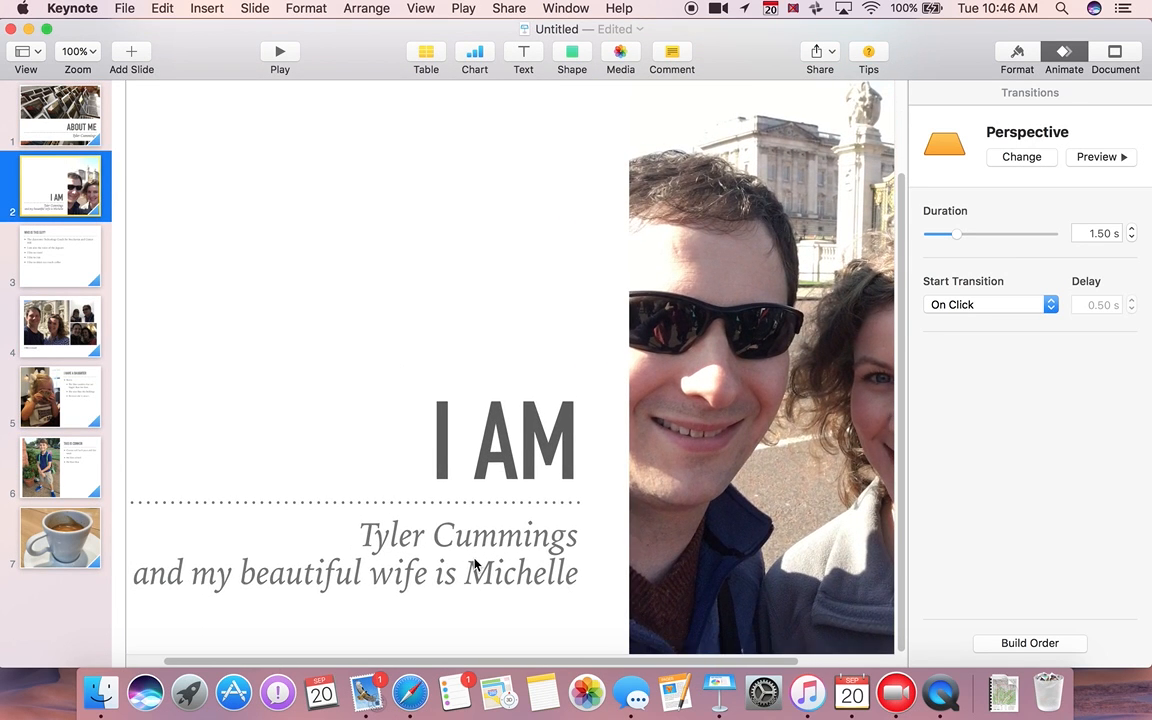
{"action": "left_click", "coordinate": [428, 506]}
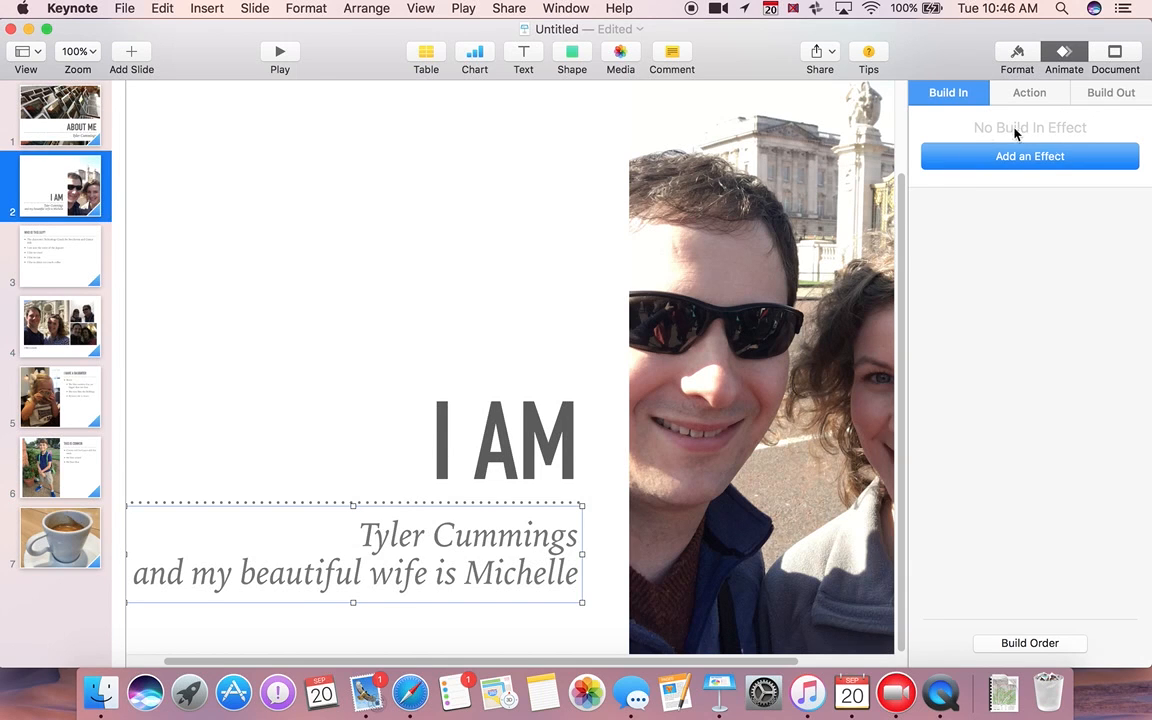
{"action": "left_click", "coordinate": [1018, 157]}
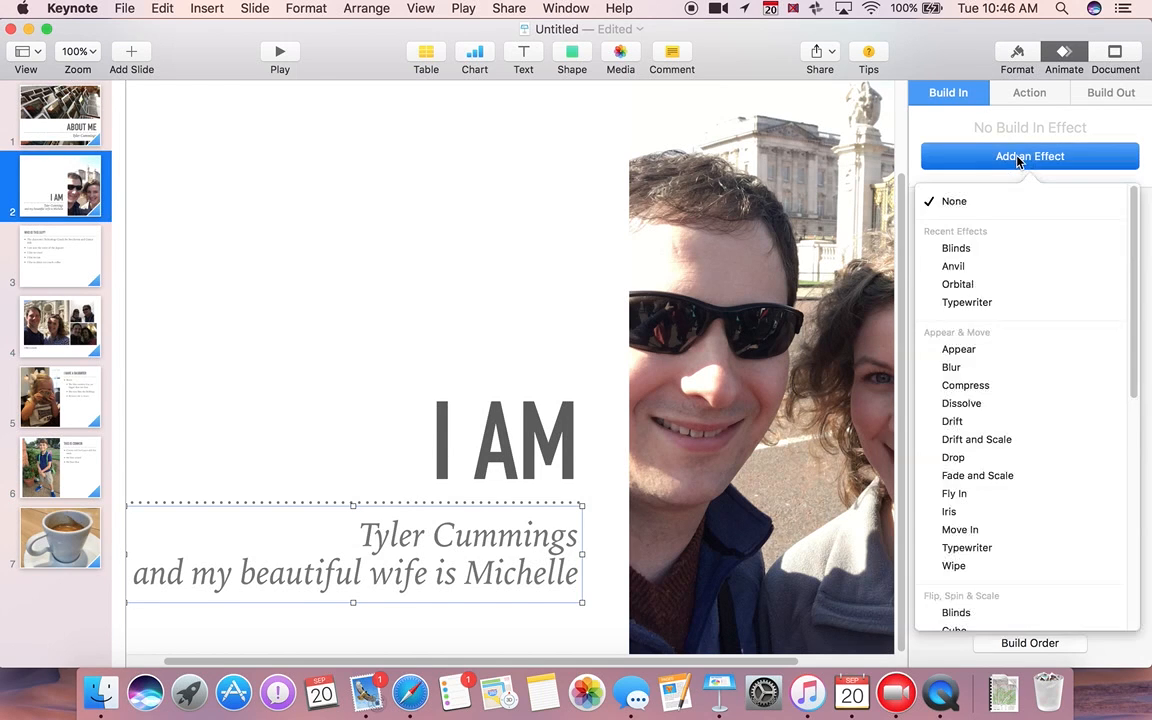
{"action": "left_click", "coordinate": [965, 303]}
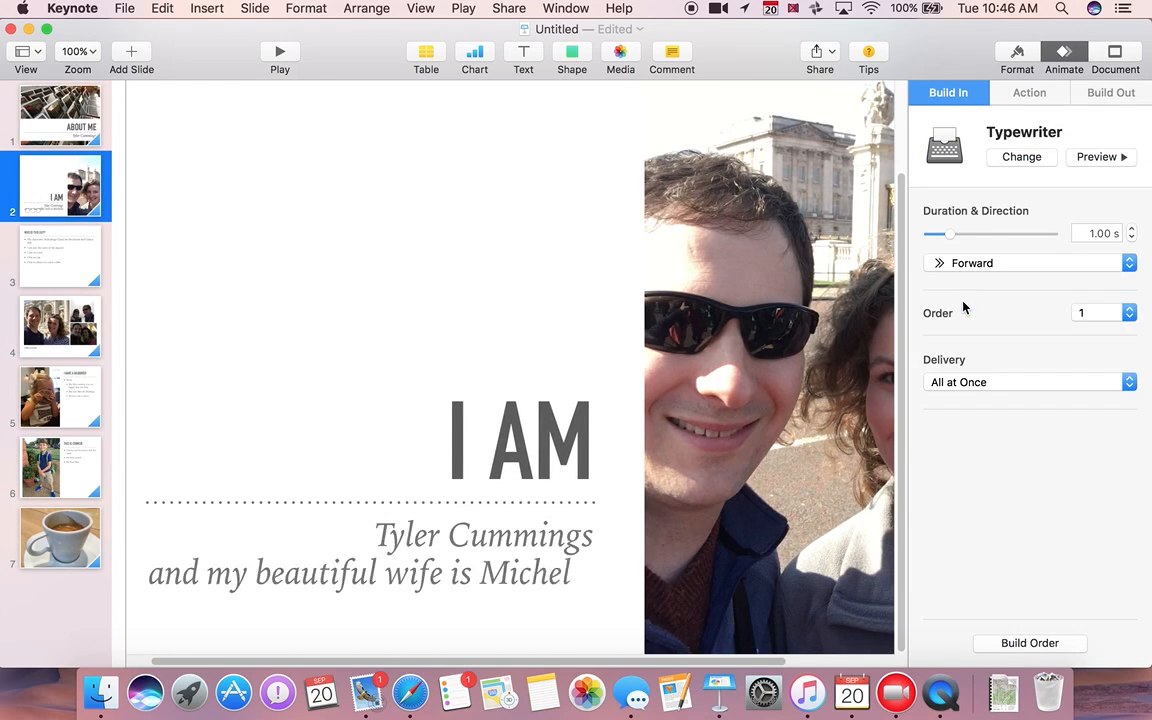
- Give the third slide's bullet text a Drop build-in effect, delivered by bullet
{"action": "left_click", "coordinate": [52, 236]}
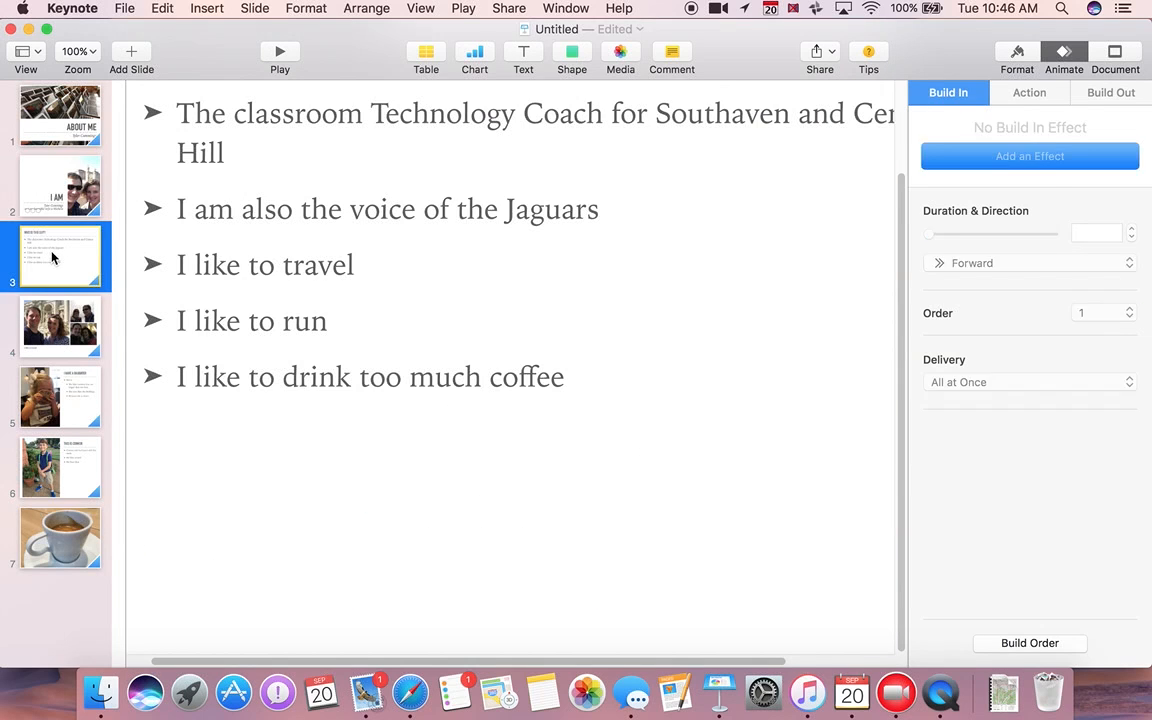
{"action": "scroll", "coordinate": [328, 228], "scroll_direction": "up", "scroll_amount": 2}
{"action": "left_click", "coordinate": [329, 224]}
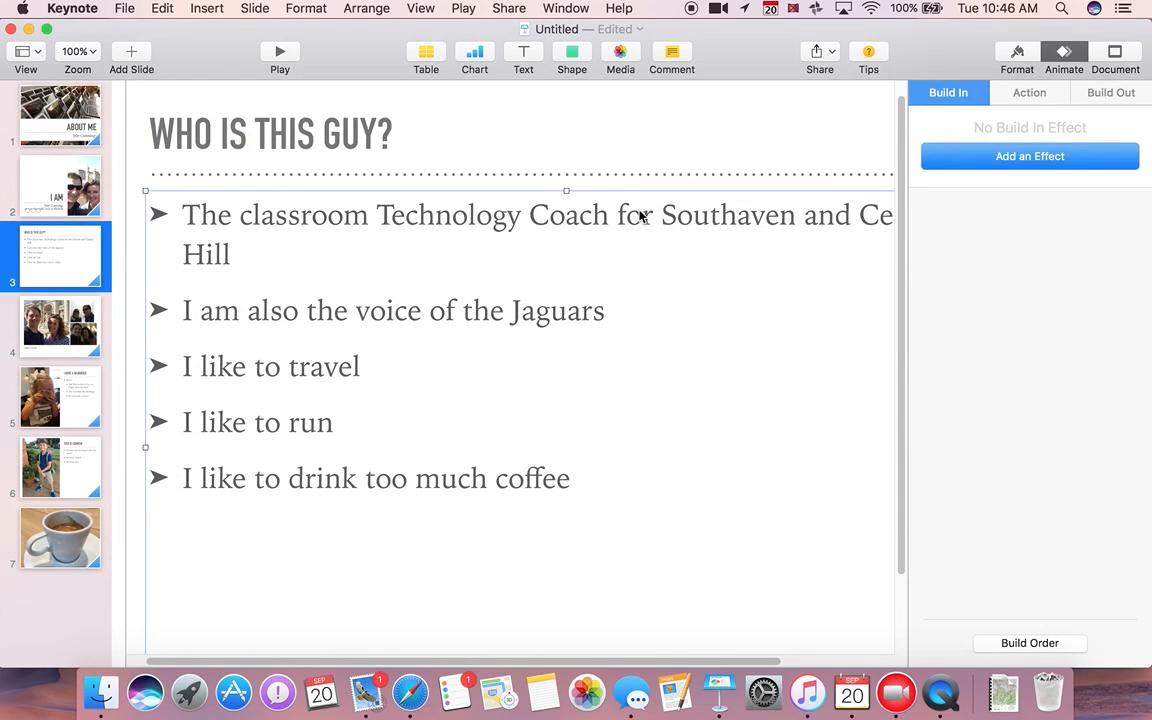
{"action": "left_click", "coordinate": [1051, 155]}
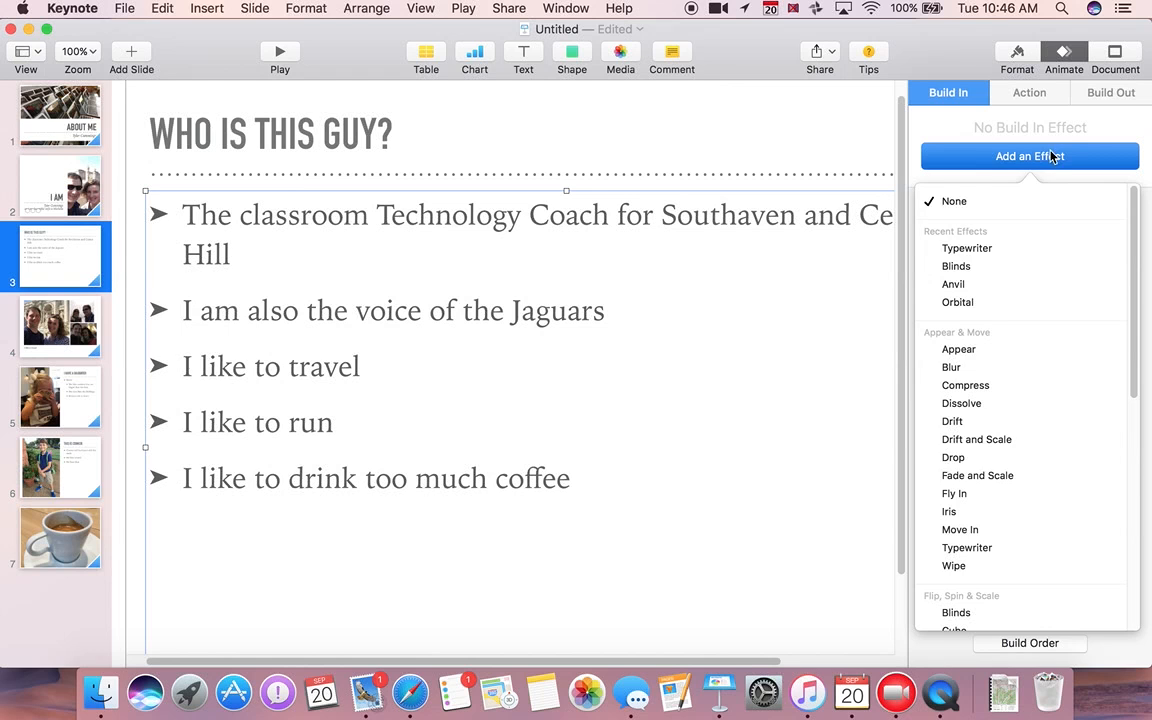
{"action": "left_click", "coordinate": [1005, 458]}
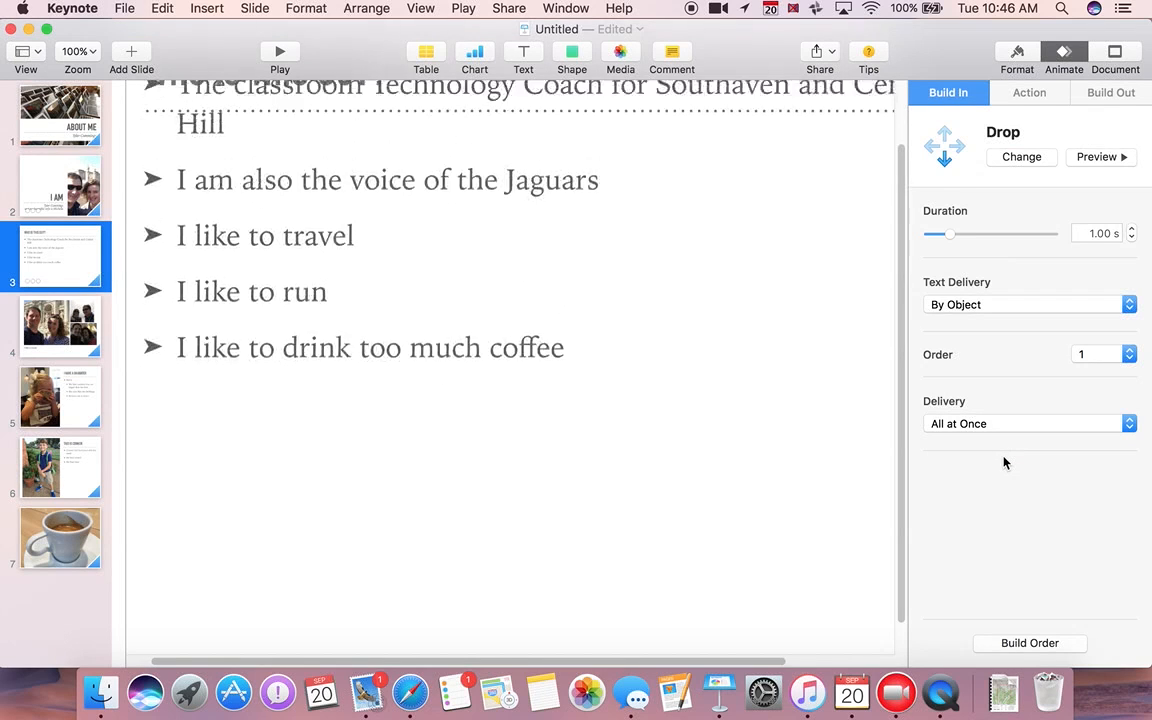
{"action": "left_click", "coordinate": [1015, 424]}
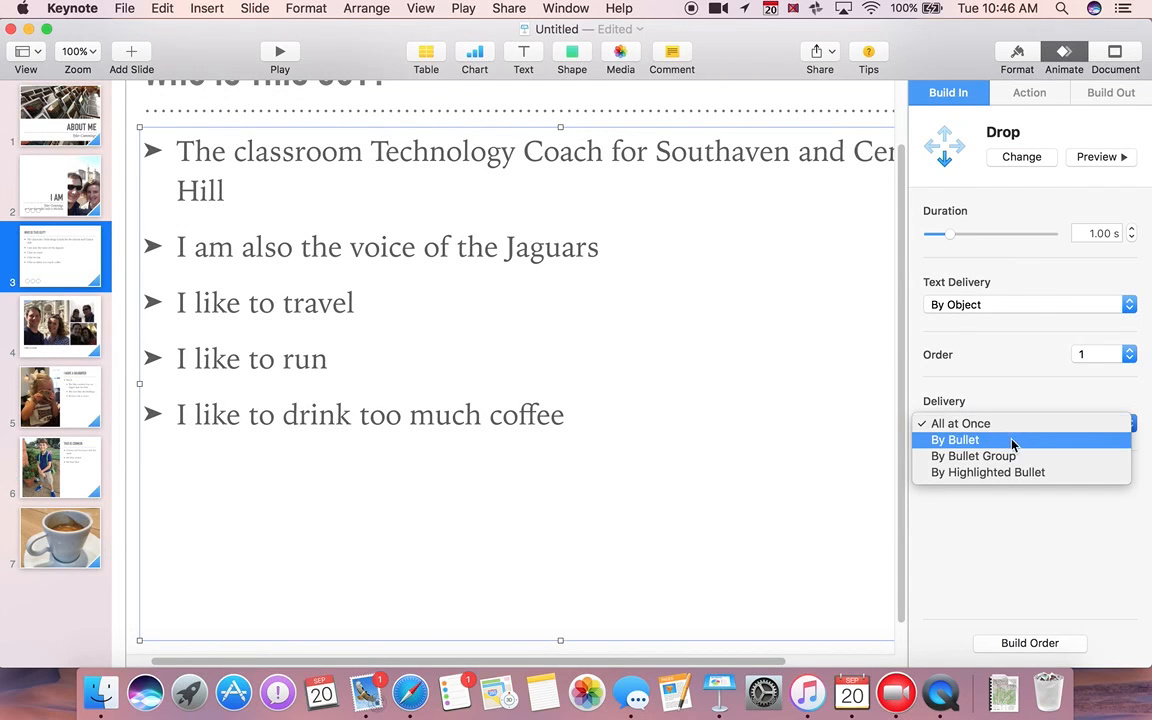
{"action": "left_click", "coordinate": [1011, 441]}
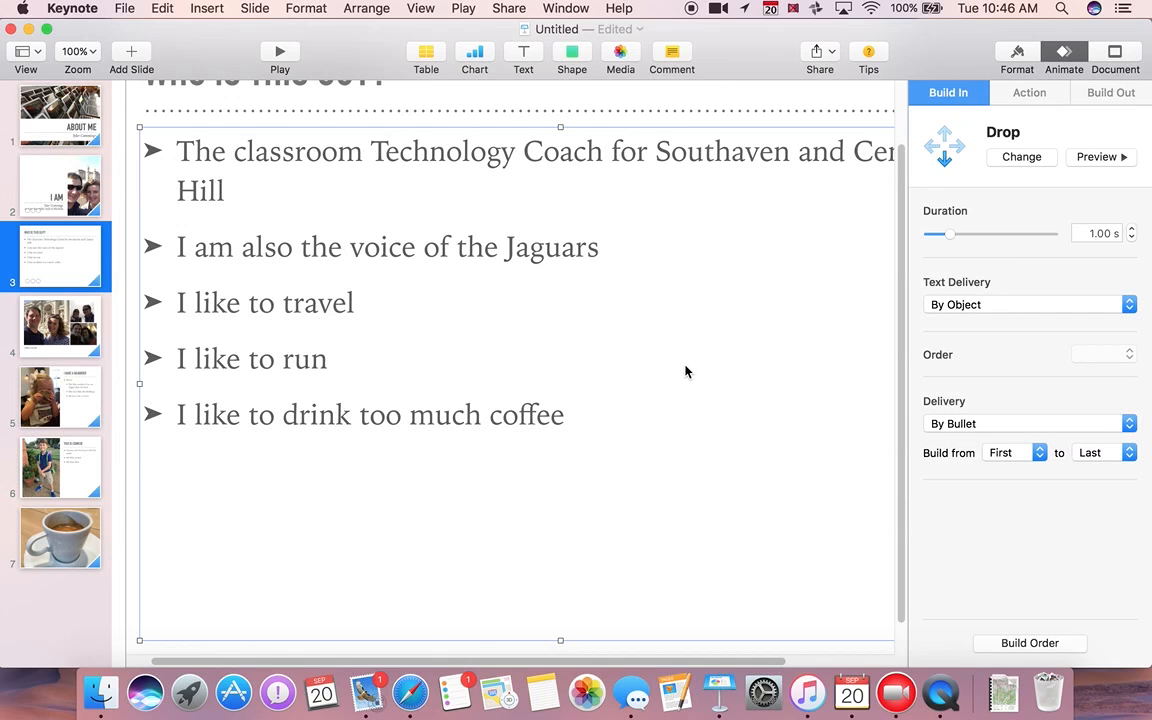
{"action": "left_click", "coordinate": [60, 325]}
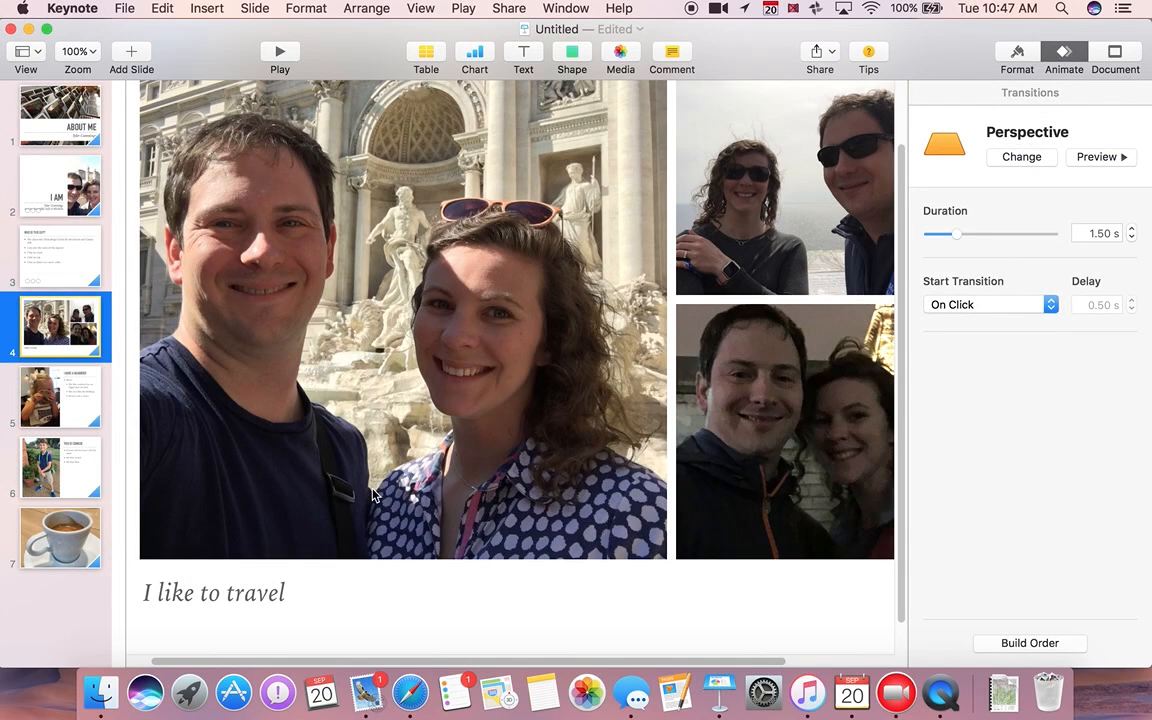
{"action": "scroll", "coordinate": [375, 495], "scroll_direction": "up", "scroll_amount": 3}
{"action": "scroll", "coordinate": [375, 495], "scroll_direction": "down", "scroll_amount": 2}
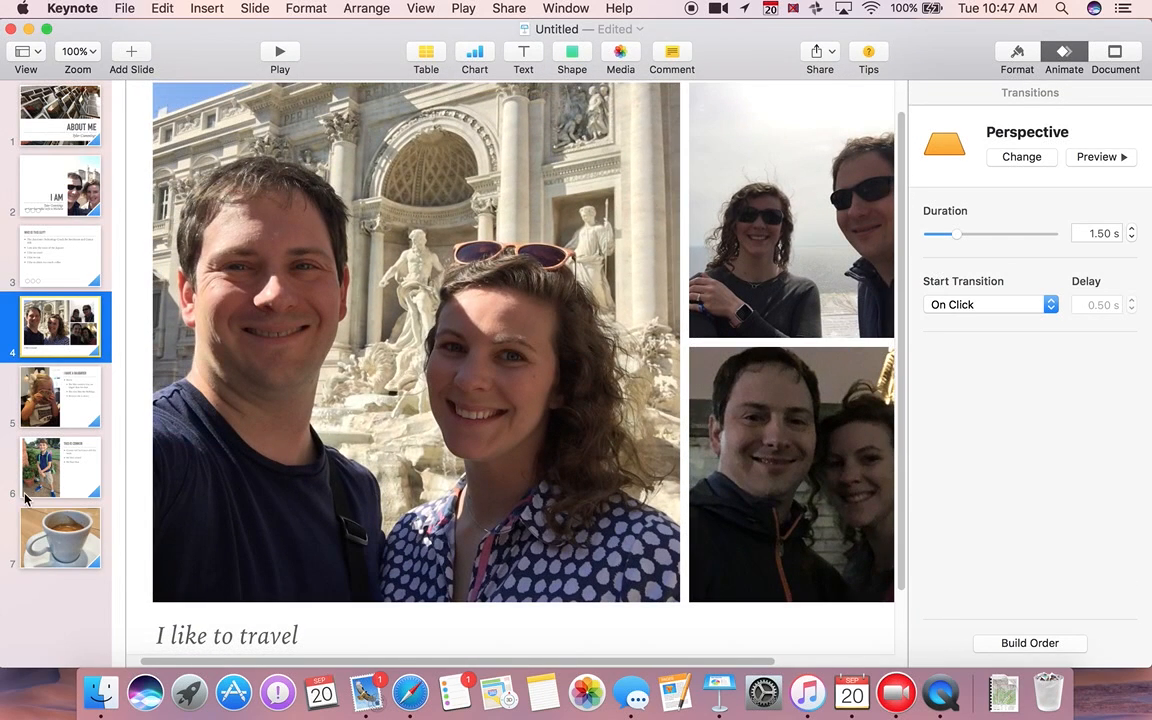
- Add a Confetti build-in effect to the bullet text on the fifth slide
{"action": "left_click", "coordinate": [60, 392]}
{"action": "left_click", "coordinate": [720, 190]}
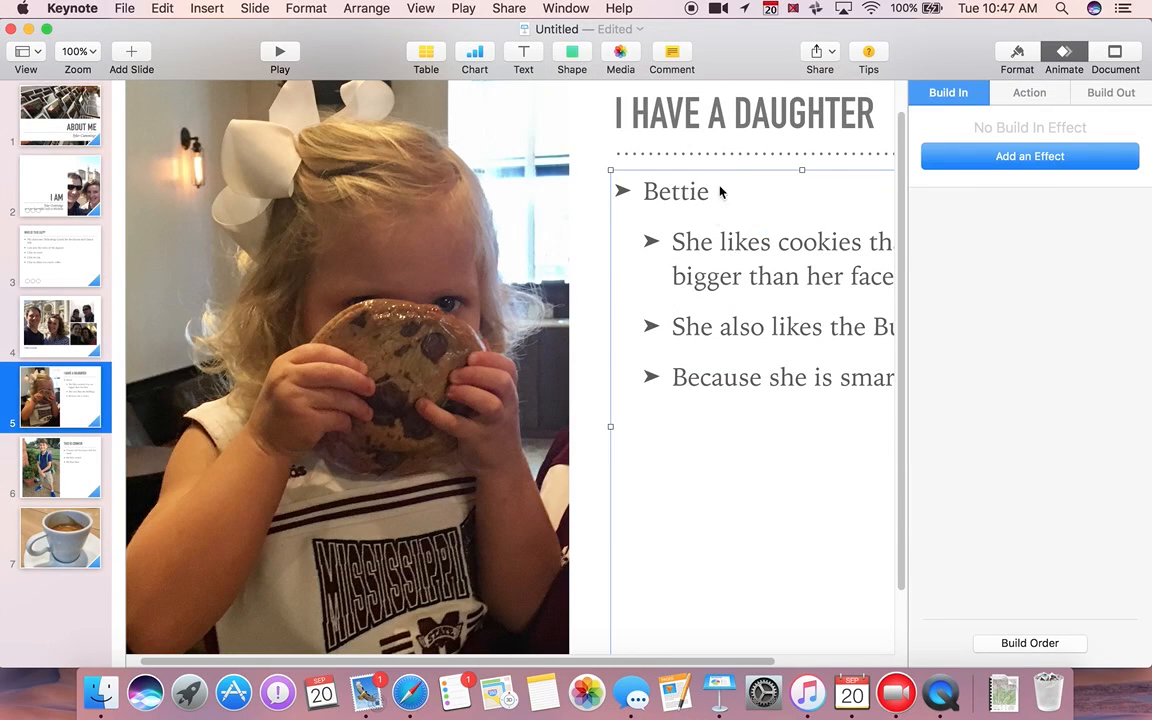
{"action": "left_click", "coordinate": [1028, 160]}
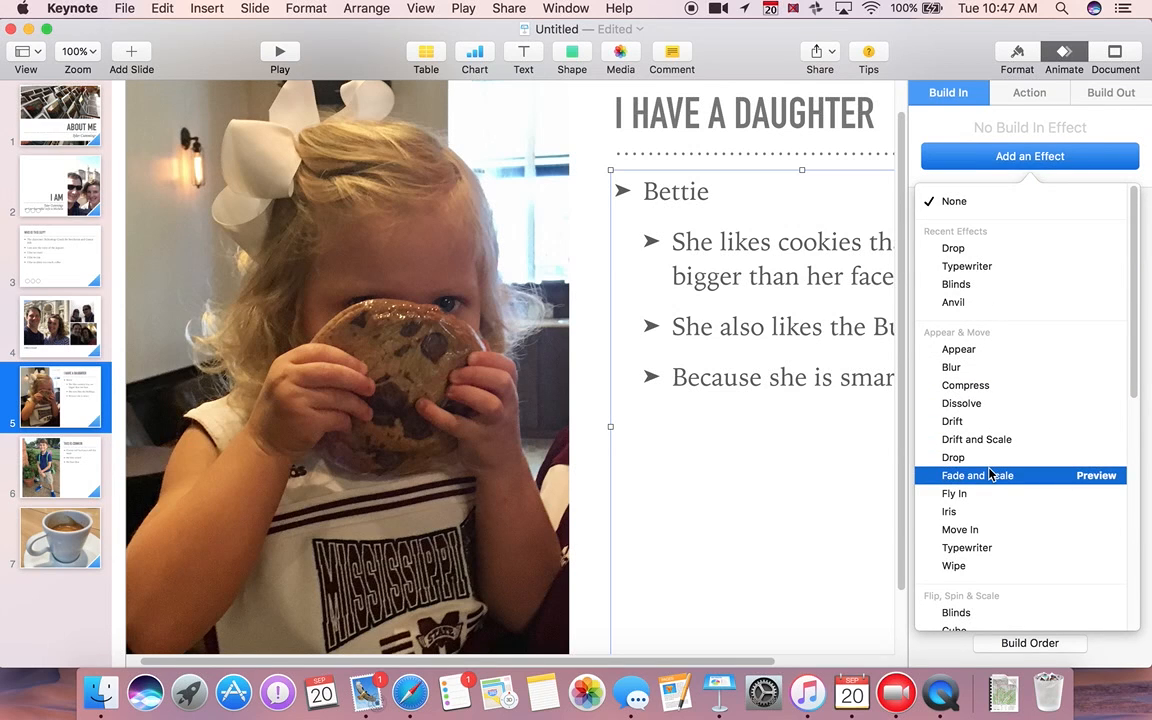
{"action": "scroll", "coordinate": [990, 475], "scroll_direction": "down", "scroll_amount": 5}
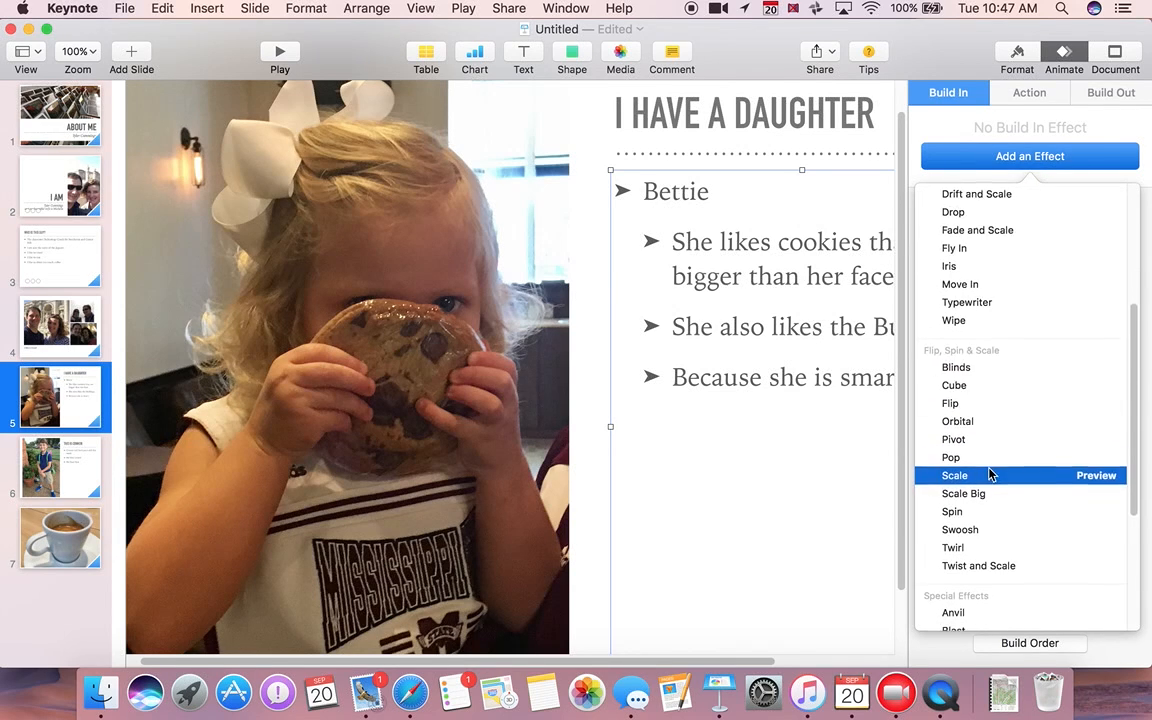
{"action": "scroll", "coordinate": [990, 475], "scroll_direction": "down", "scroll_amount": 5}
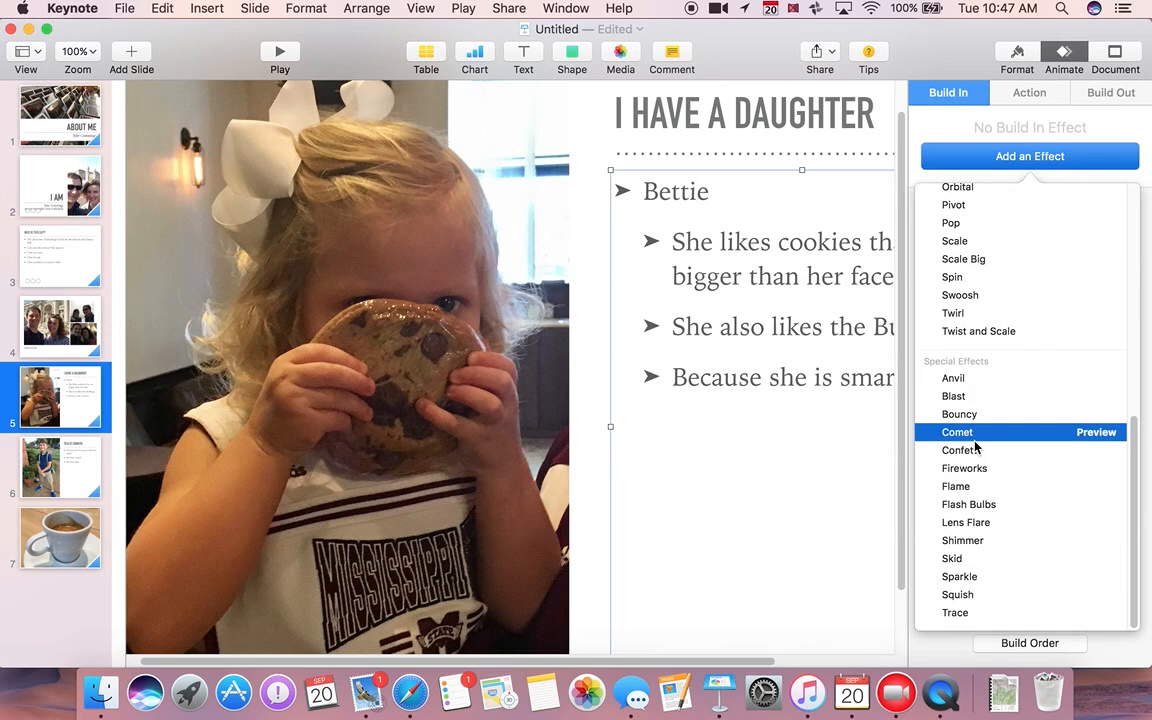
{"action": "left_click", "coordinate": [974, 452]}
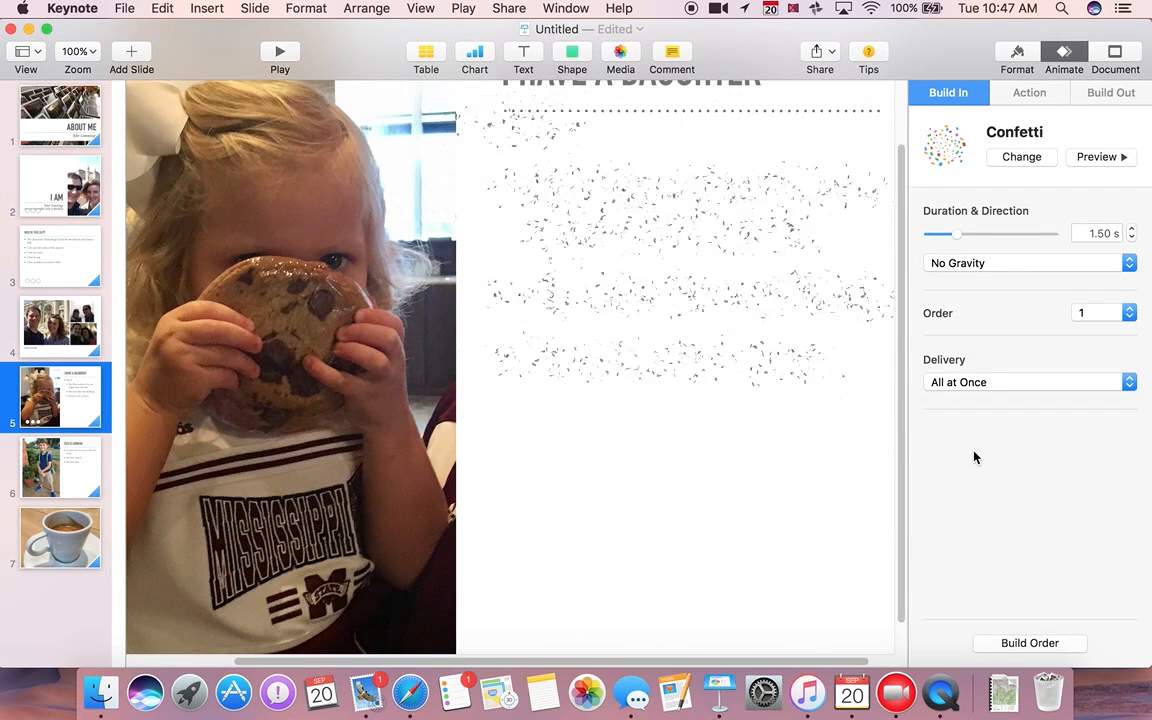
- Add a Comet build-in effect to the bullet text on the sixth slide
{"action": "left_click", "coordinate": [80, 462]}
{"action": "left_click", "coordinate": [581, 249]}
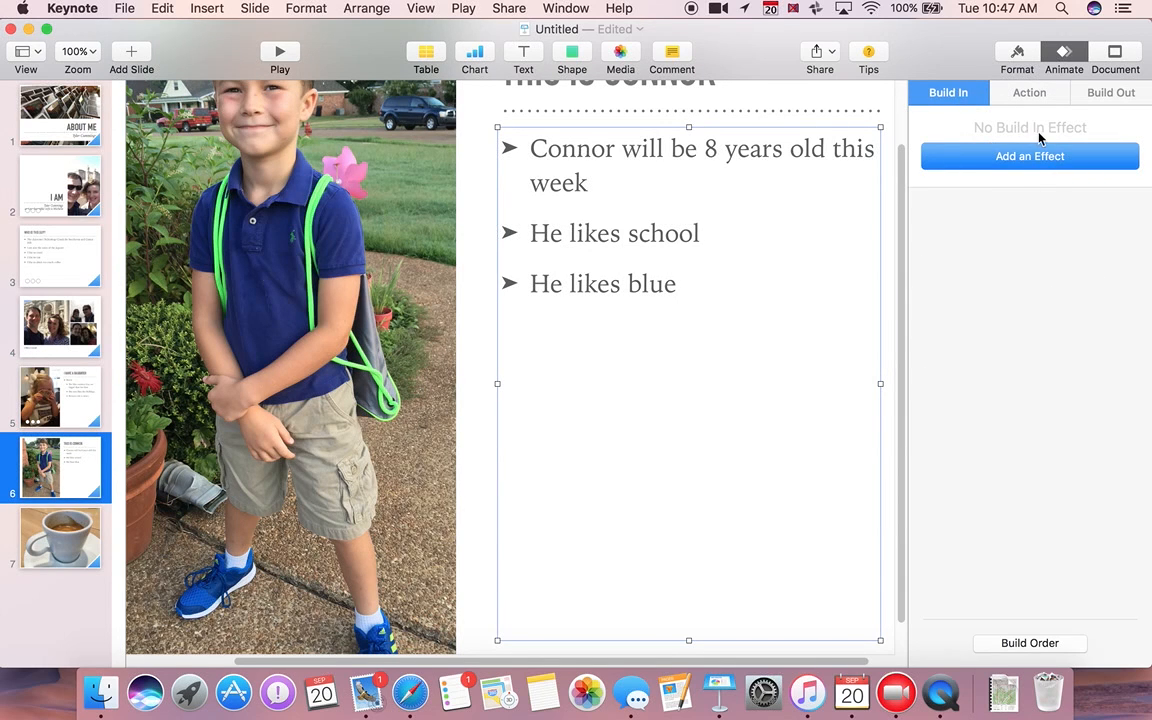
{"action": "left_click", "coordinate": [1028, 146]}
{"action": "scroll", "coordinate": [1029, 540], "scroll_direction": "down", "scroll_amount": 5}
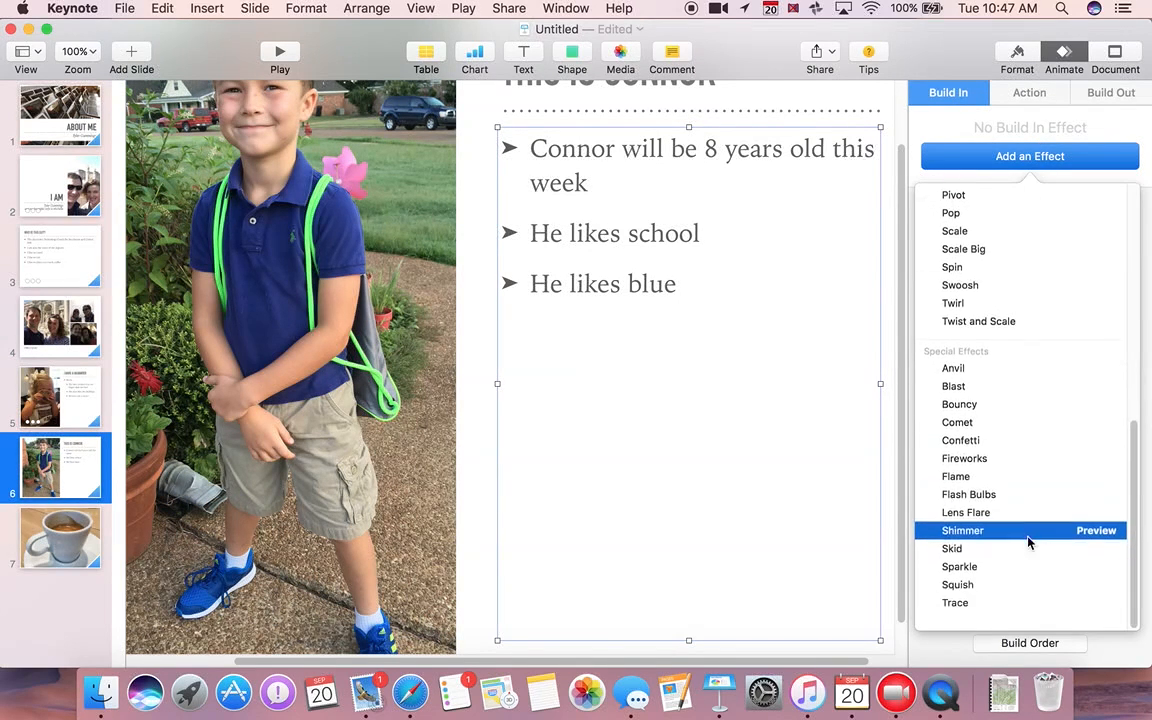
{"action": "scroll", "coordinate": [1029, 541], "scroll_direction": "up", "scroll_amount": 1}
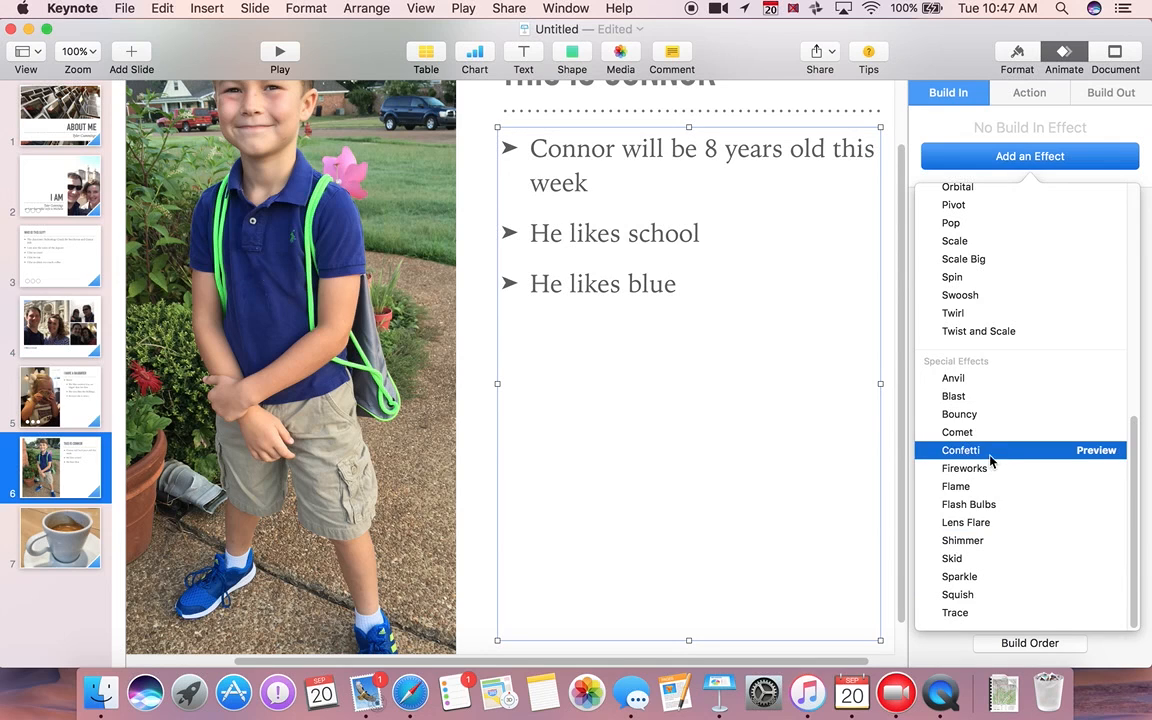
{"action": "left_click", "coordinate": [958, 432]}
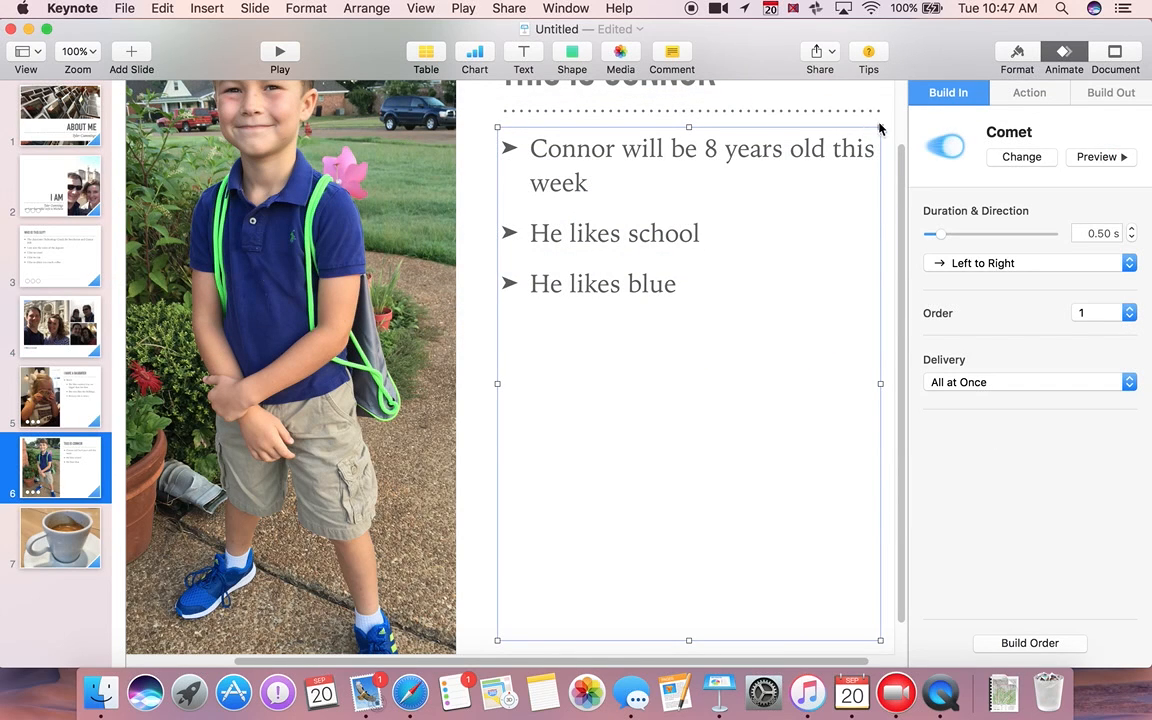
- Set the direction of the sixth slide's Comet effect to Right to Left
{"action": "left_click", "coordinate": [1029, 154]}
{"action": "left_click", "coordinate": [1040, 157]}
{"action": "left_click", "coordinate": [1048, 264]}
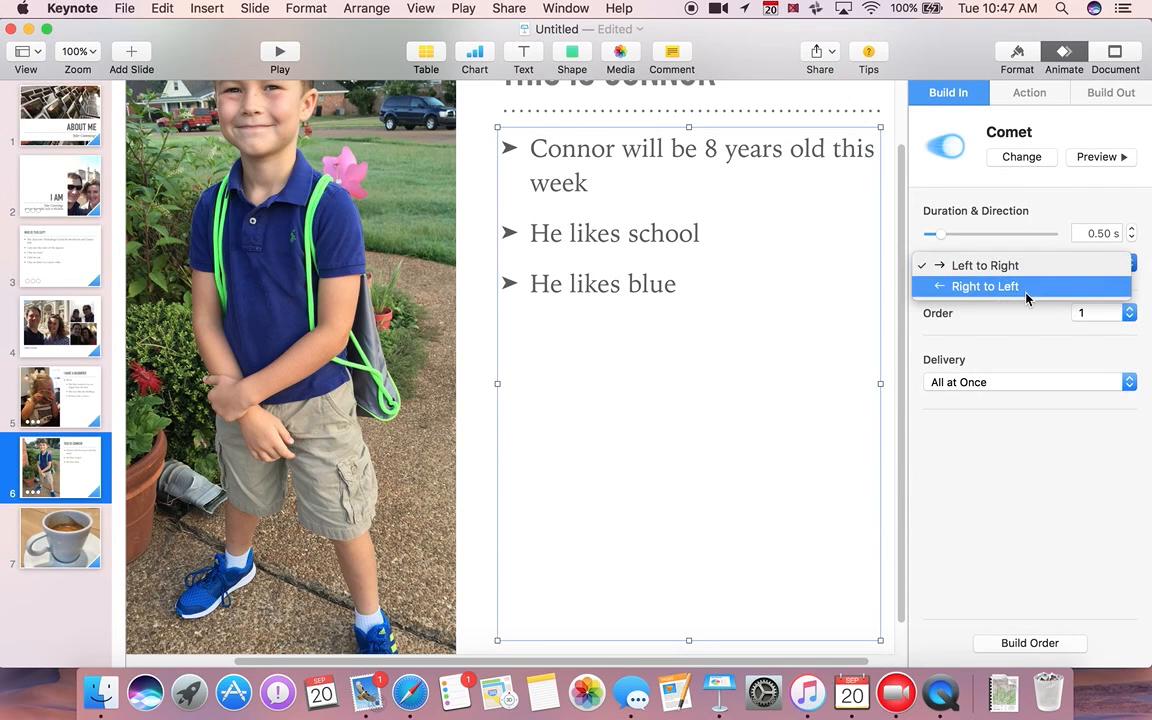
{"action": "left_click", "coordinate": [1026, 291]}
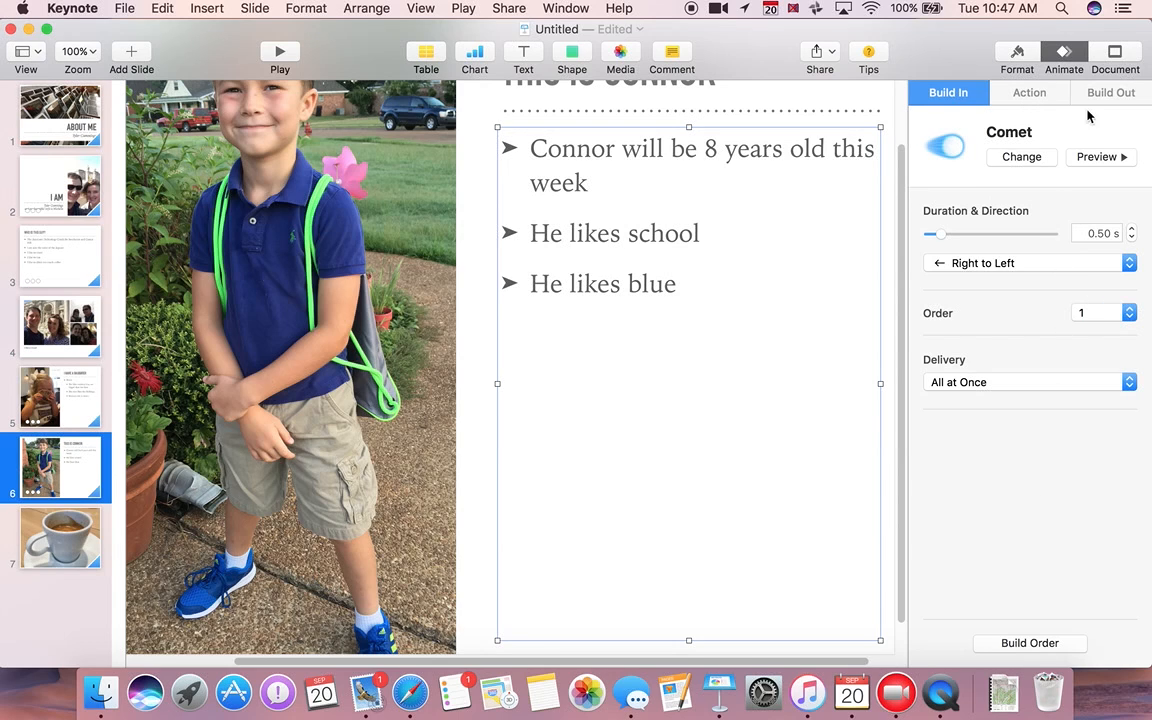
- Add a Twist and Scale build-out effect to the sixth slide's bullet text
{"action": "left_click", "coordinate": [1056, 93]}
{"action": "left_click", "coordinate": [956, 94]}
{"action": "left_click", "coordinate": [722, 249]}
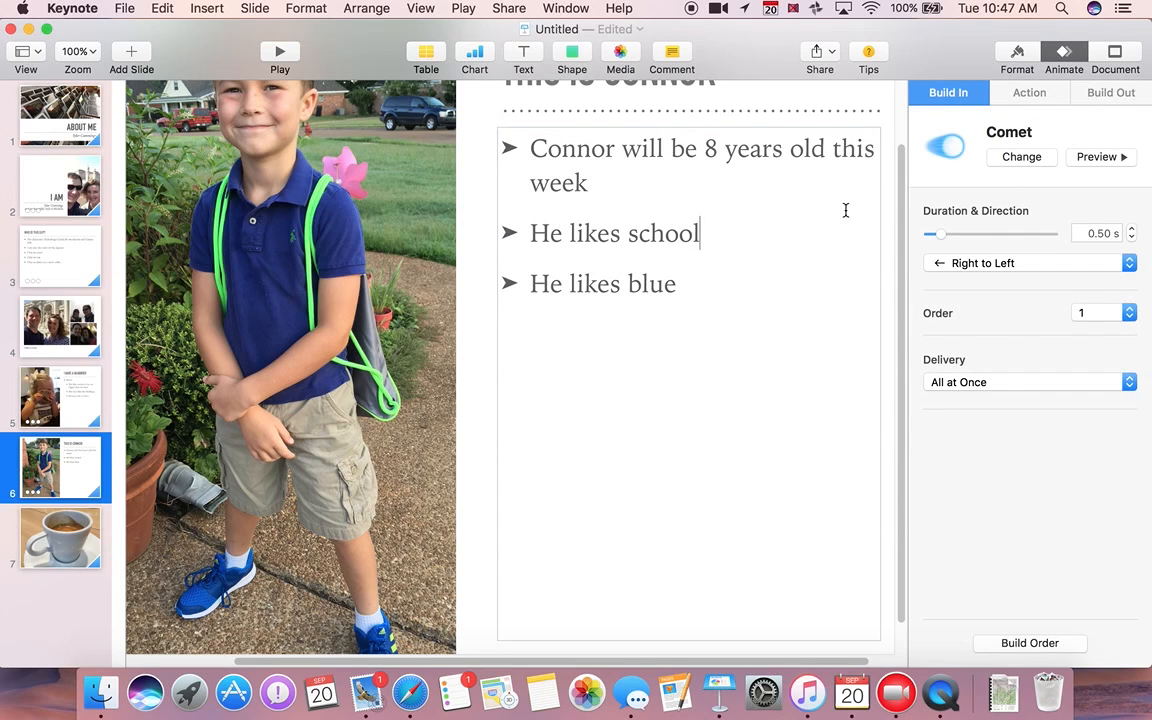
{"action": "left_click", "coordinate": [1106, 93]}
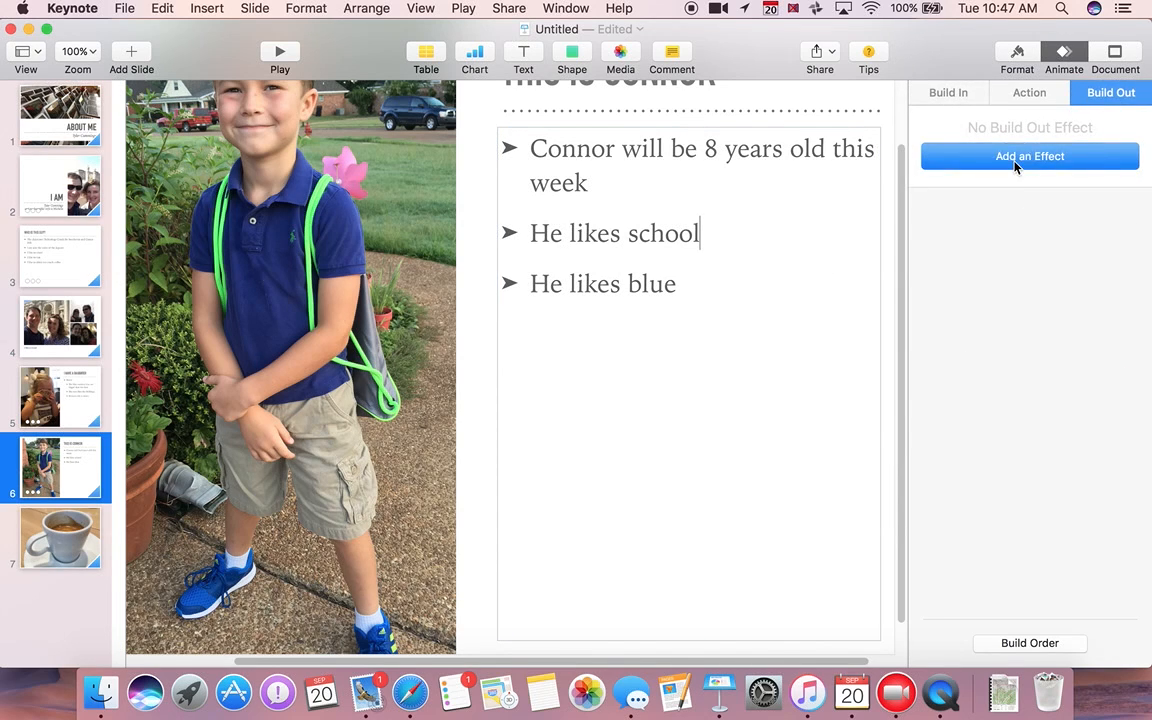
{"action": "left_click", "coordinate": [1013, 158]}
{"action": "scroll", "coordinate": [1000, 378], "scroll_direction": "down", "scroll_amount": 5}
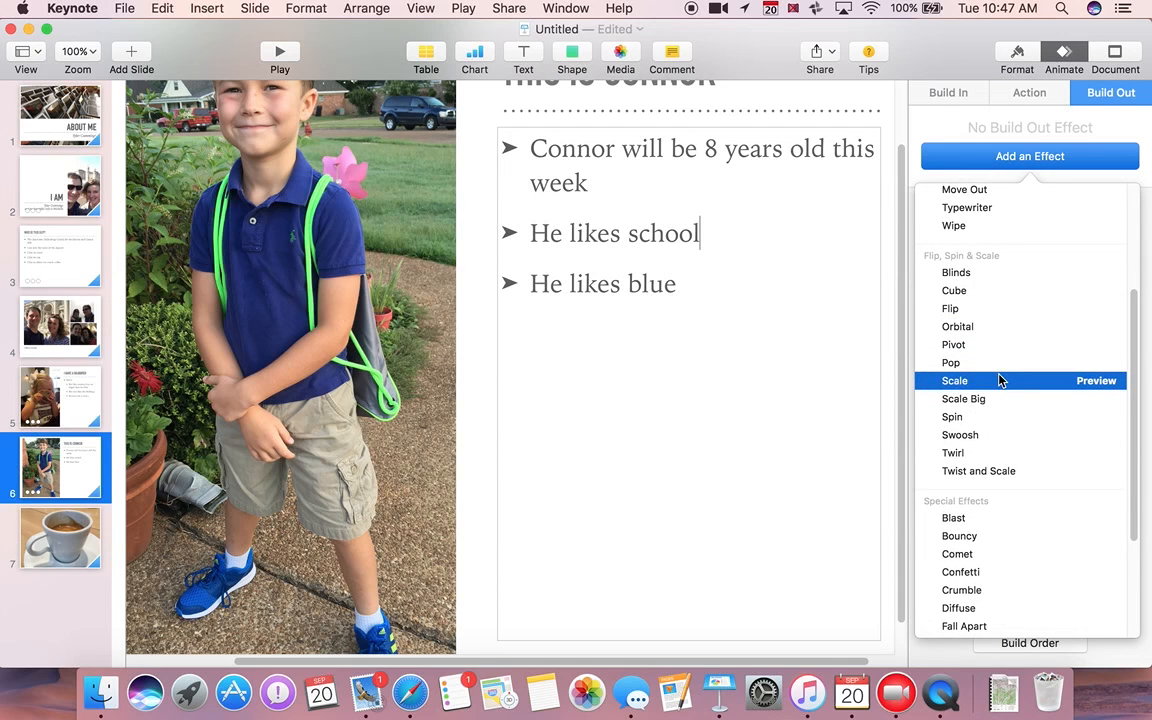
{"action": "scroll", "coordinate": [998, 380], "scroll_direction": "down", "scroll_amount": 4}
{"action": "left_click", "coordinate": [988, 331]}
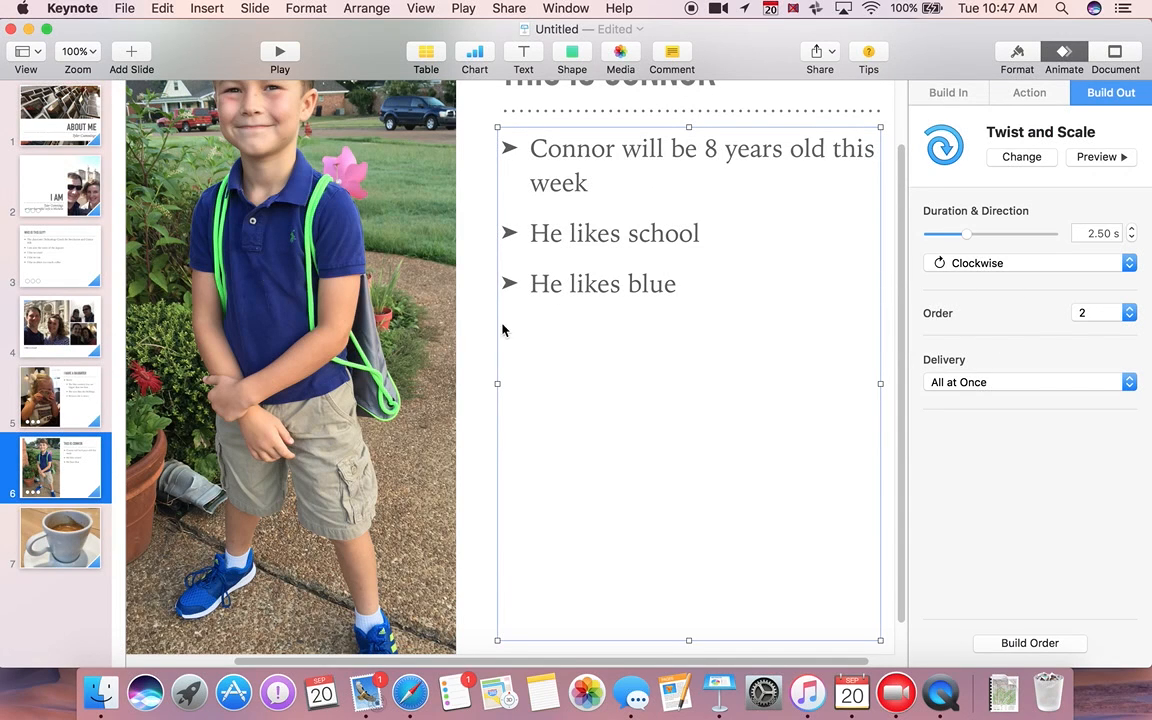
- Insert a text box on the seventh slide and place it on the lower part of the coffee cup
{"action": "left_click", "coordinate": [63, 535]}
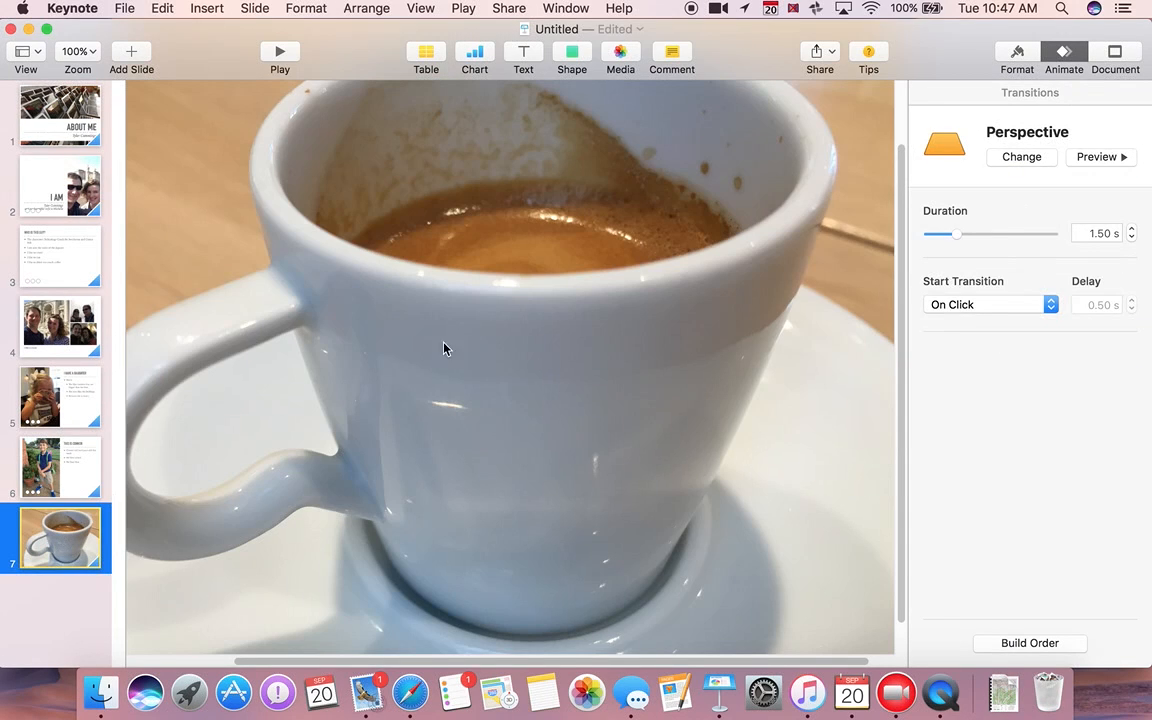
{"action": "left_click", "coordinate": [678, 291]}
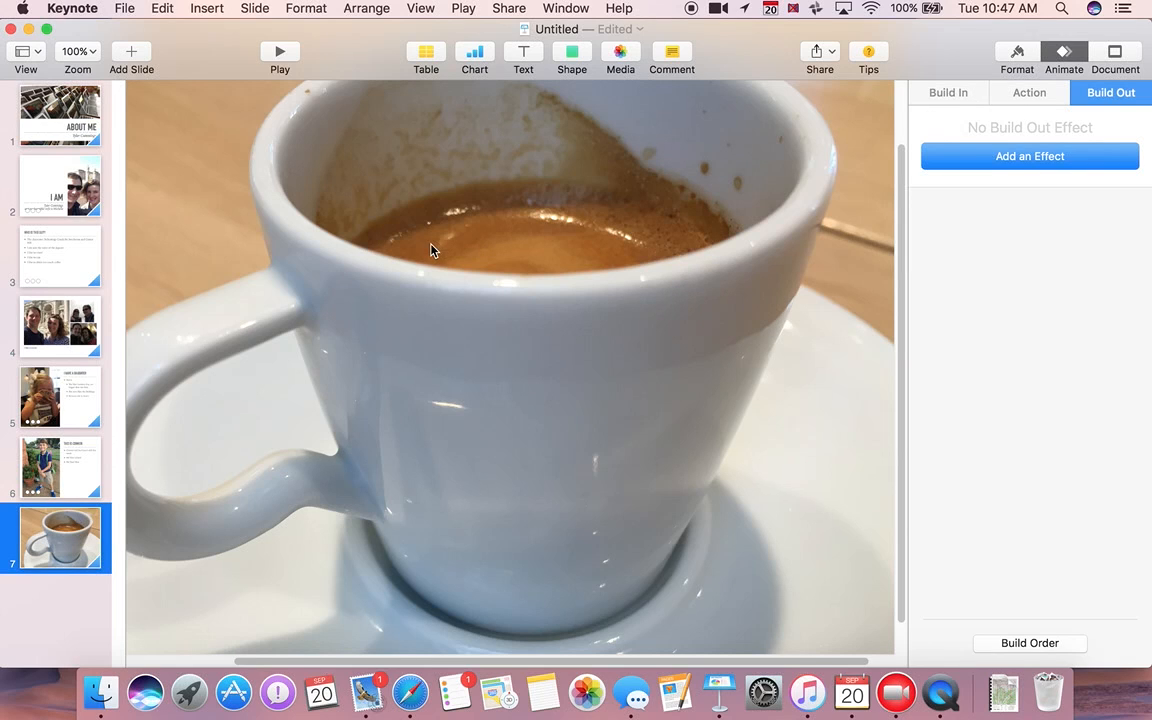
{"action": "left_click", "coordinate": [524, 52]}
{"action": "left_click_drag", "start_coordinate": [516, 366], "coordinate": [517, 495]}
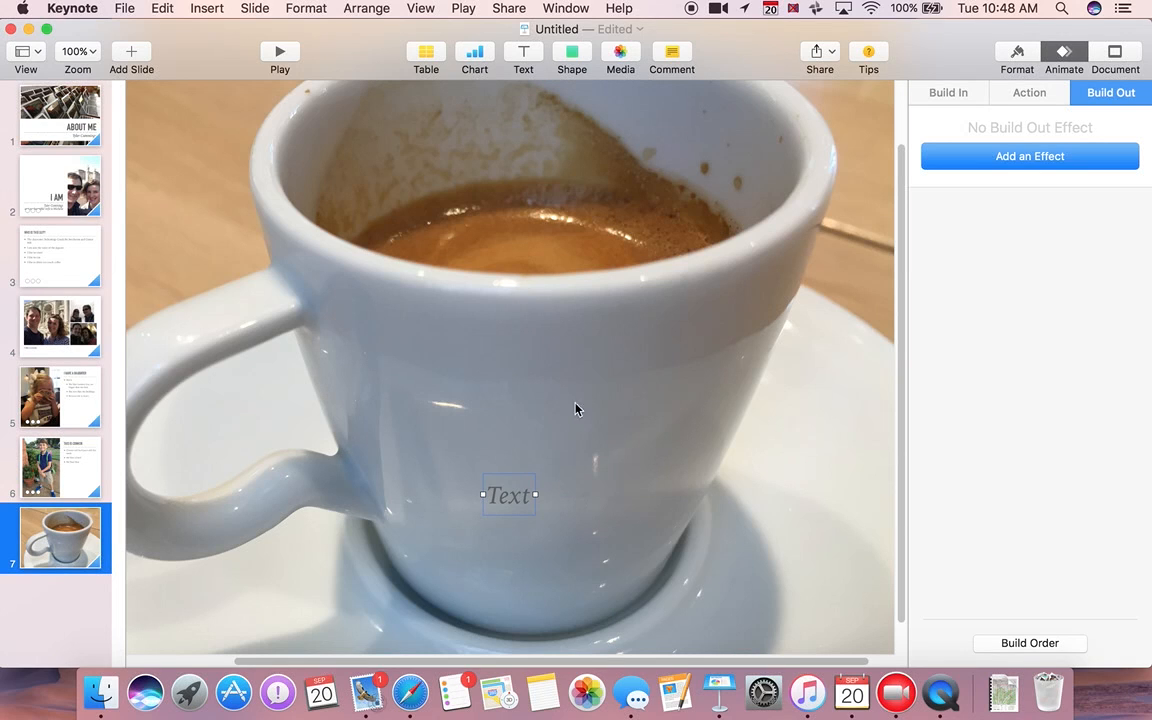
- Replace the text box's placeholder text on the coffee cup with "Coffee is life."
{"action": "double_click", "coordinate": [521, 495]}
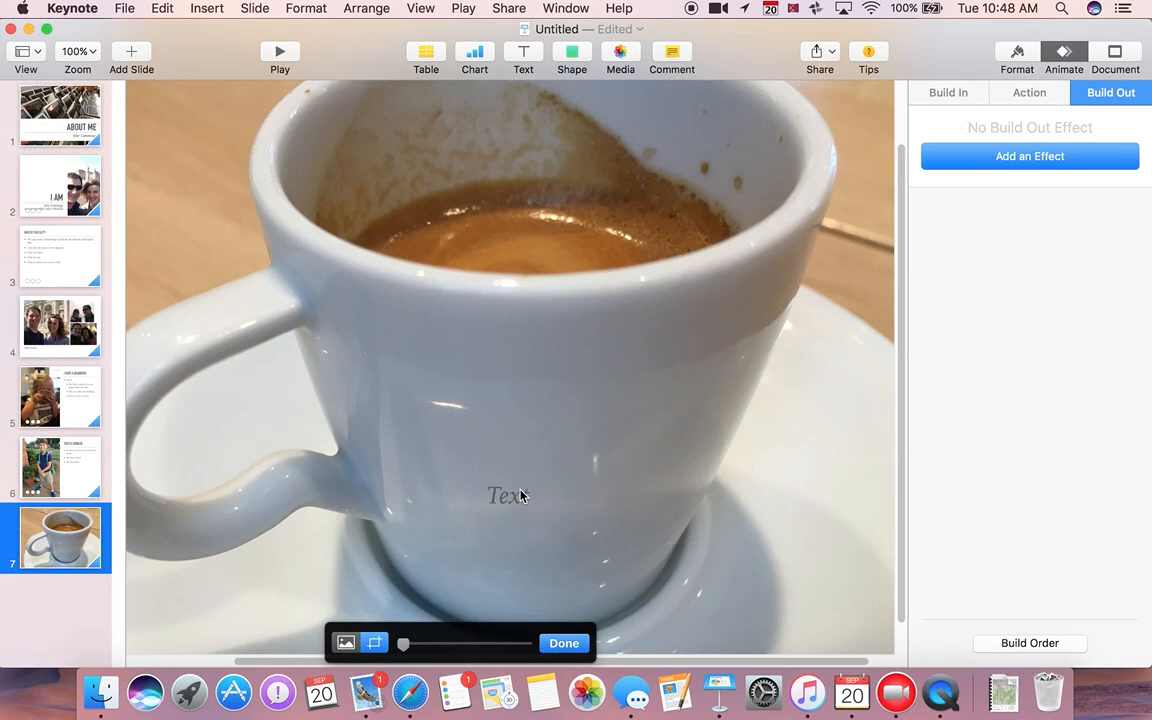
{"action": "left_click", "coordinate": [520, 496]}
{"action": "left_click", "coordinate": [519, 498]}
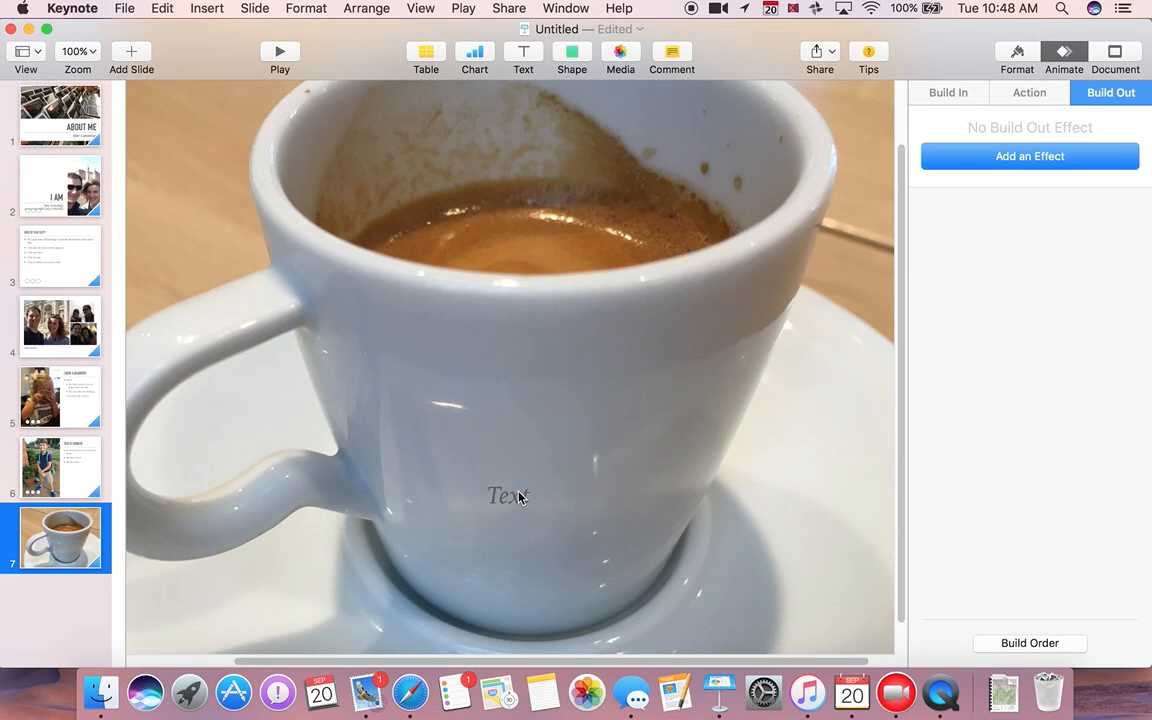
{"action": "left_click", "coordinate": [519, 497]}
{"action": "type", "text": "Co"}
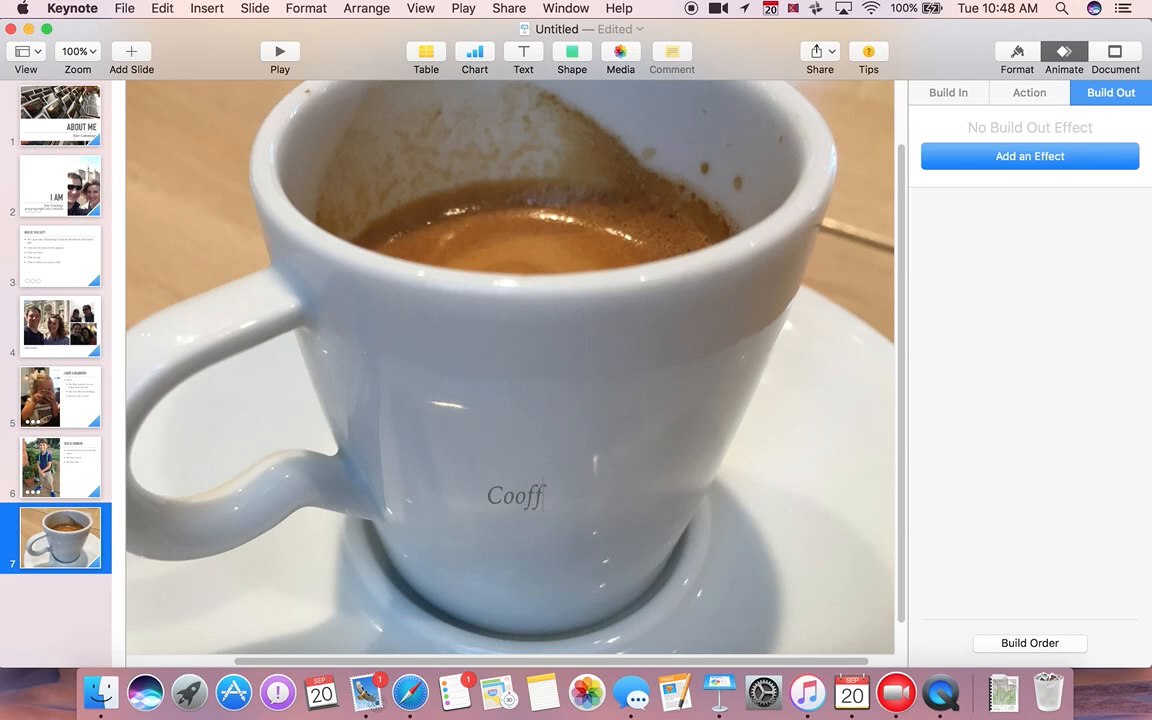
{"action": "type", "text": "o"}
{"action": "key", "text": "BackSpace"}
{"action": "type", "text": "fe."}
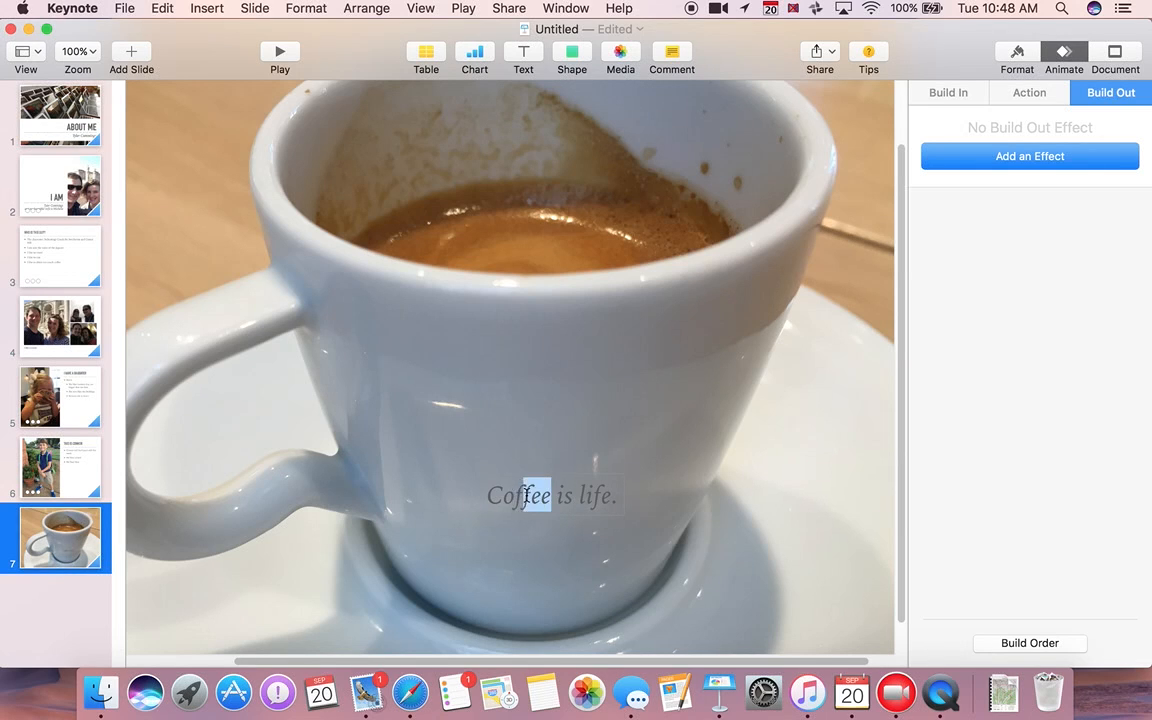
- Move the "Coffee is life." text box up to just below the coffee cup's rim
{"action": "left_click", "coordinate": [544, 505]}
{"action": "left_click_drag", "start_coordinate": [544, 505], "coordinate": [545, 358]}
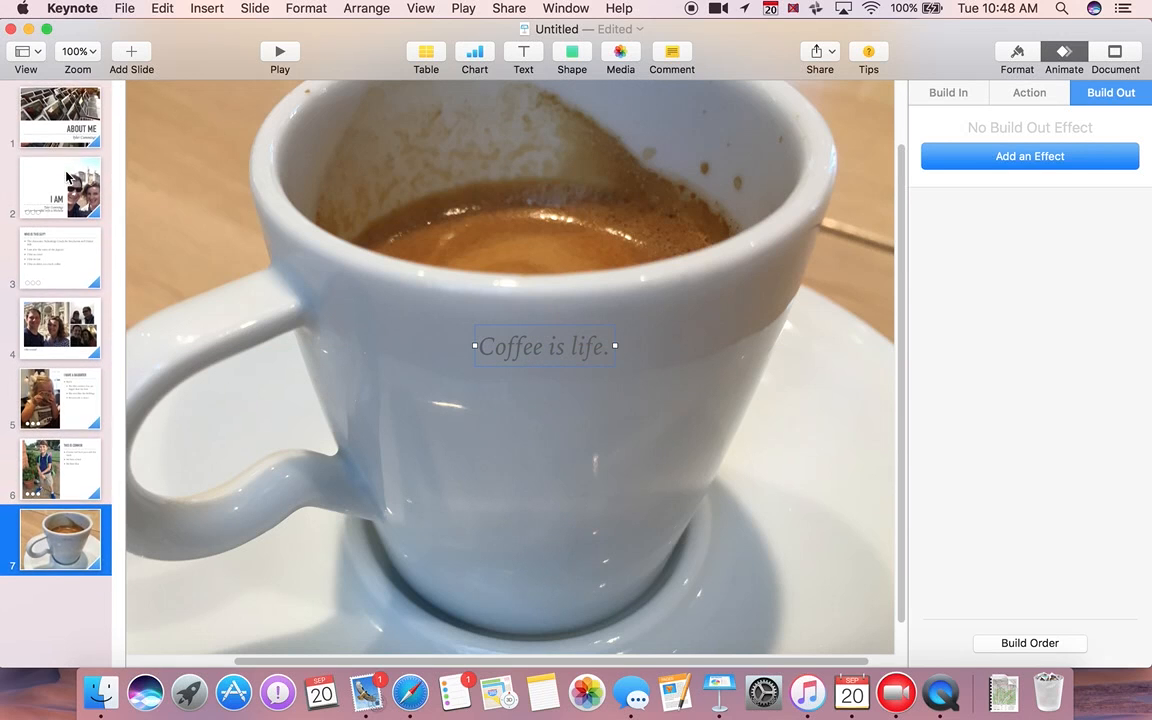
- Play the whole slideshow from the first slide through to the last one
{"action": "left_click", "coordinate": [276, 51]}
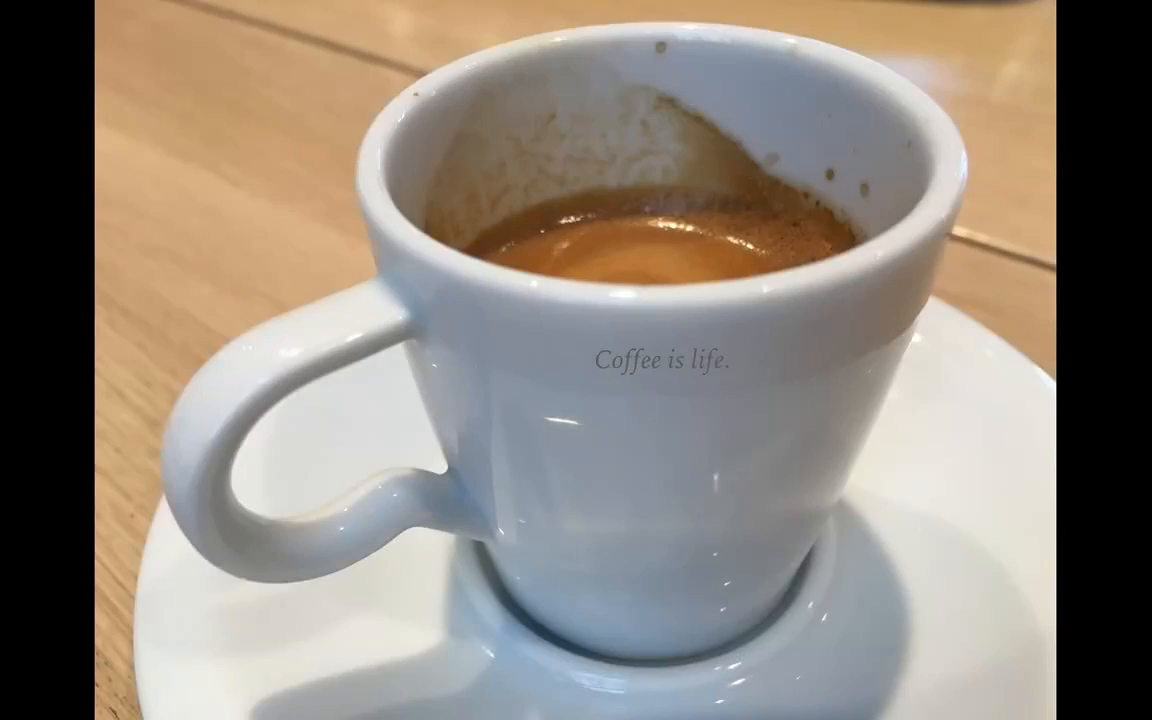
{"action": "key", "text": "Escape"}
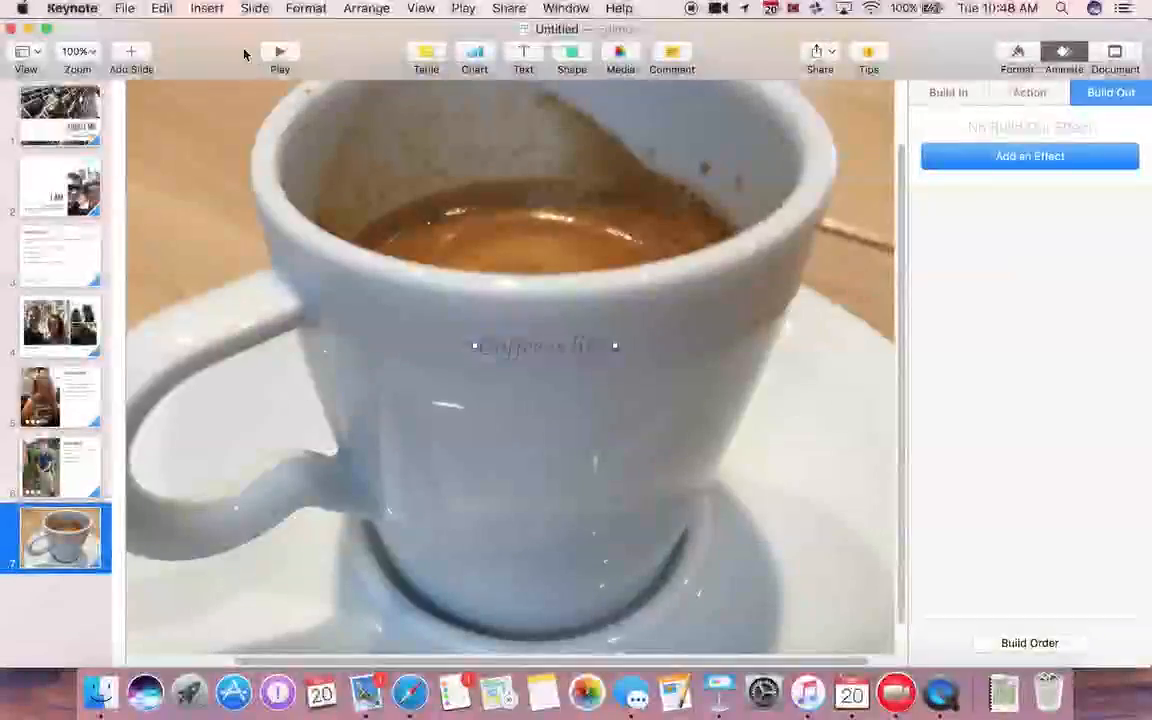
{"action": "left_click", "coordinate": [38, 115]}
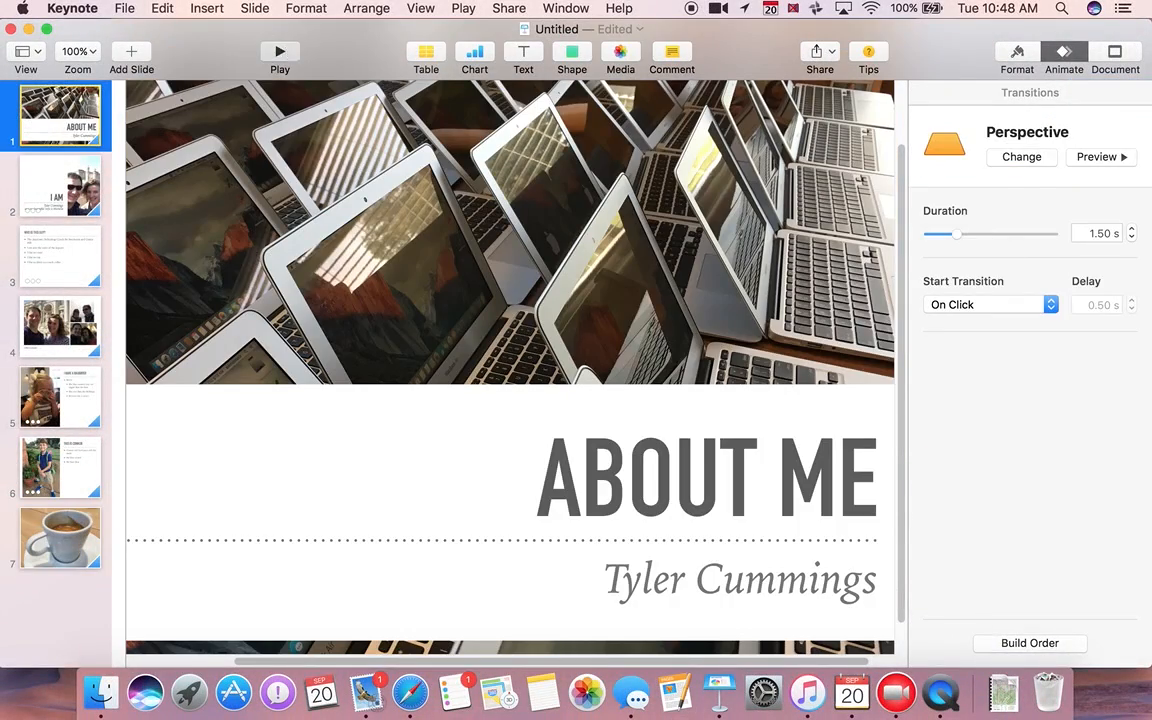
{"action": "left_click", "coordinate": [262, 50]}
{"action": "key", "text": "Right"}
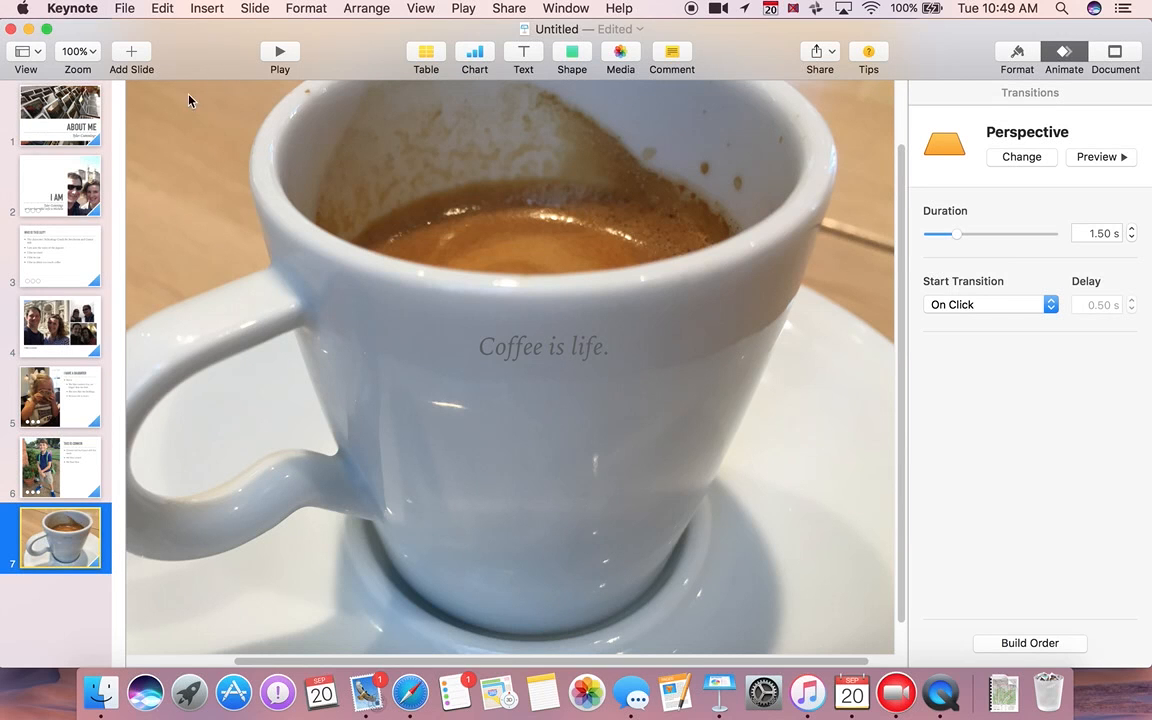
- Return to the third slide and review its title, bullet text and build-in effect settings
{"action": "left_click", "coordinate": [89, 140]}
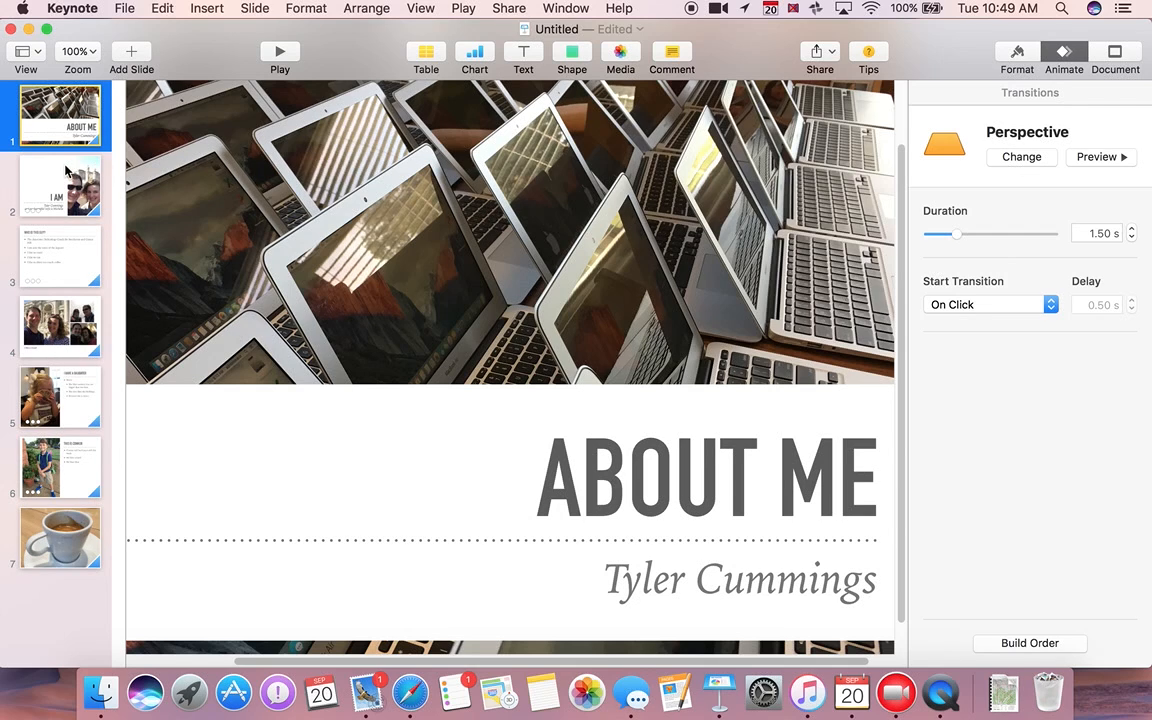
{"action": "left_click", "coordinate": [45, 268]}
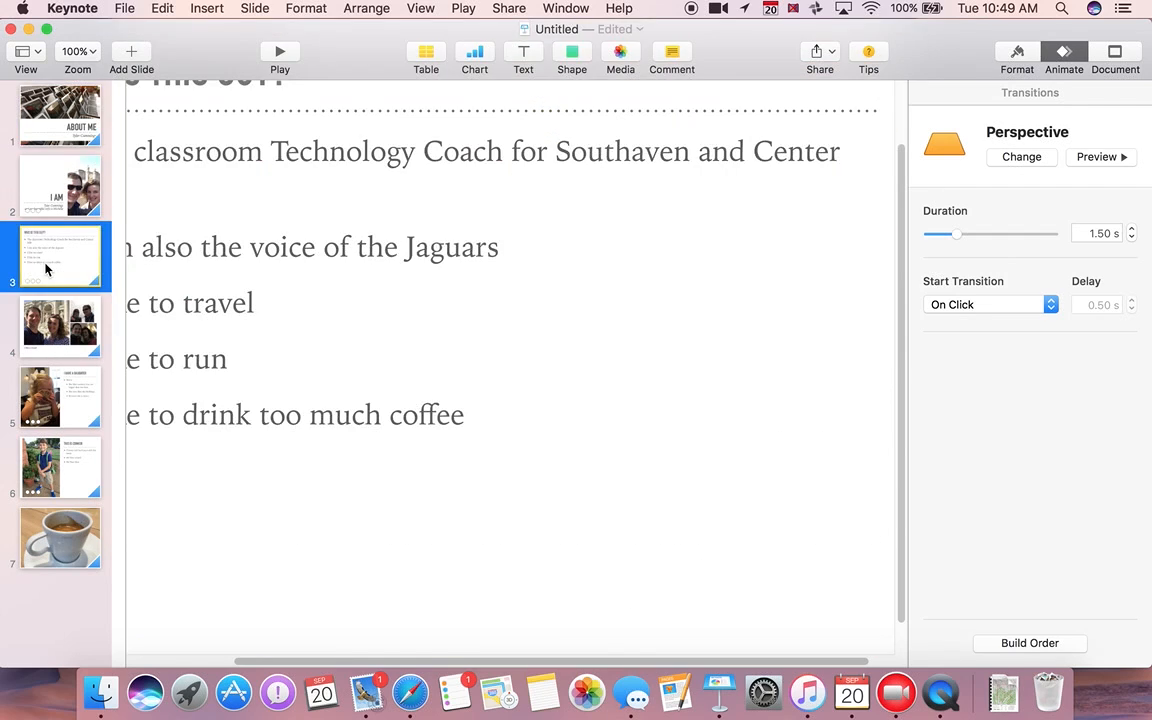
{"action": "left_click", "coordinate": [217, 250]}
{"action": "scroll", "coordinate": [217, 252], "scroll_direction": "left", "scroll_amount": 4}
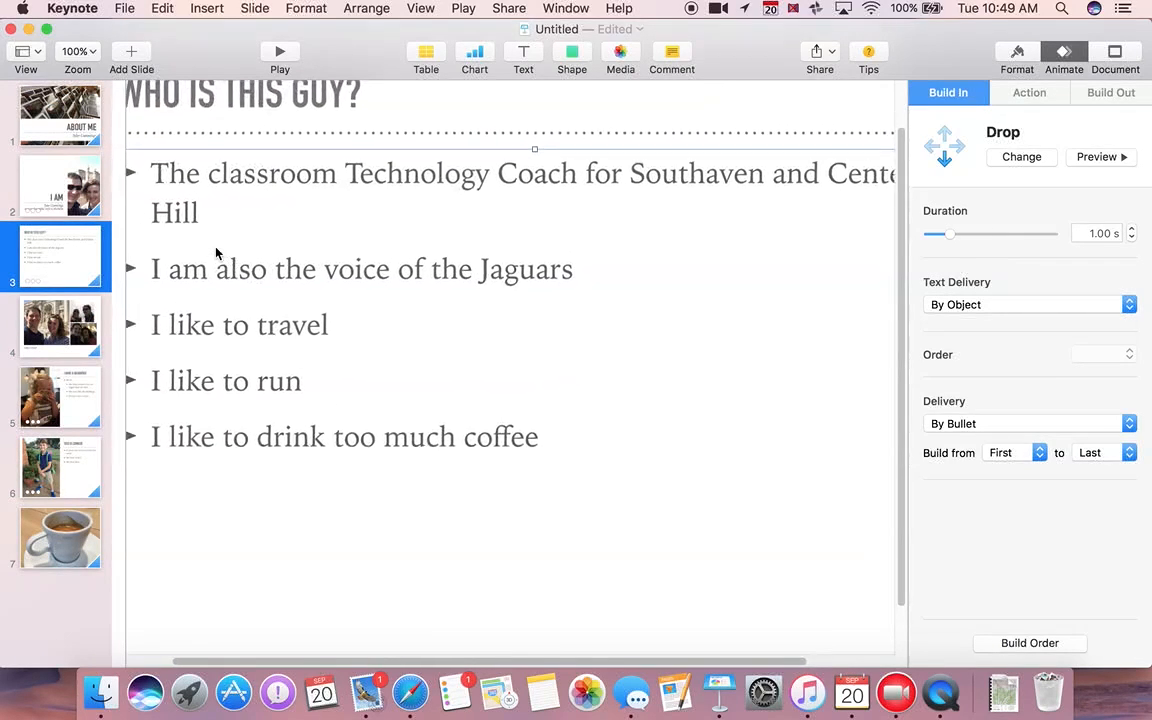
{"action": "left_click", "coordinate": [275, 297]}
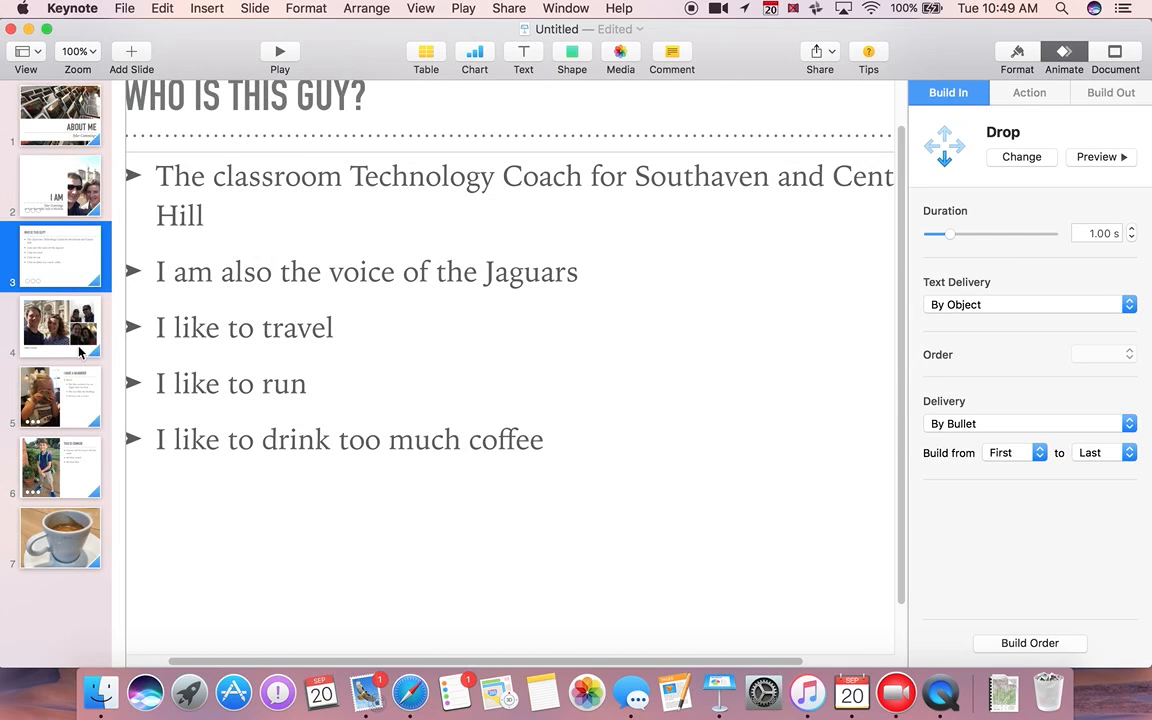
{"action": "scroll", "coordinate": [78, 356], "scroll_direction": "up", "scroll_amount": 1}
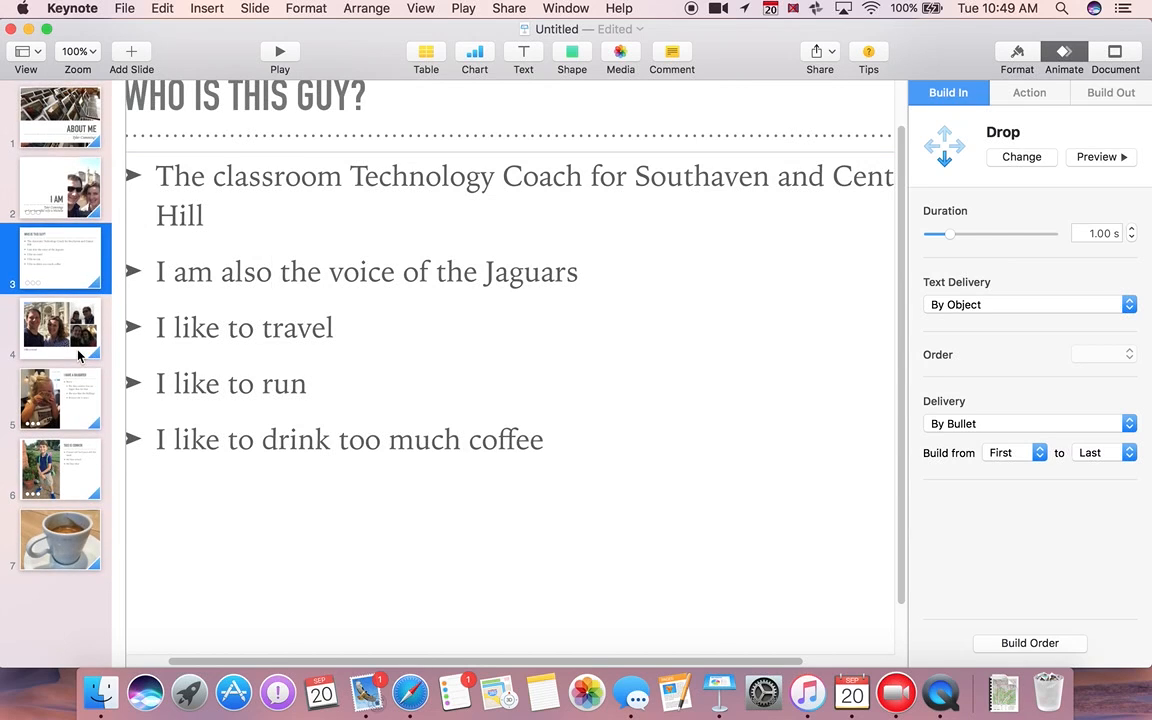
{"action": "scroll", "coordinate": [78, 356], "scroll_direction": "down", "scroll_amount": 1}
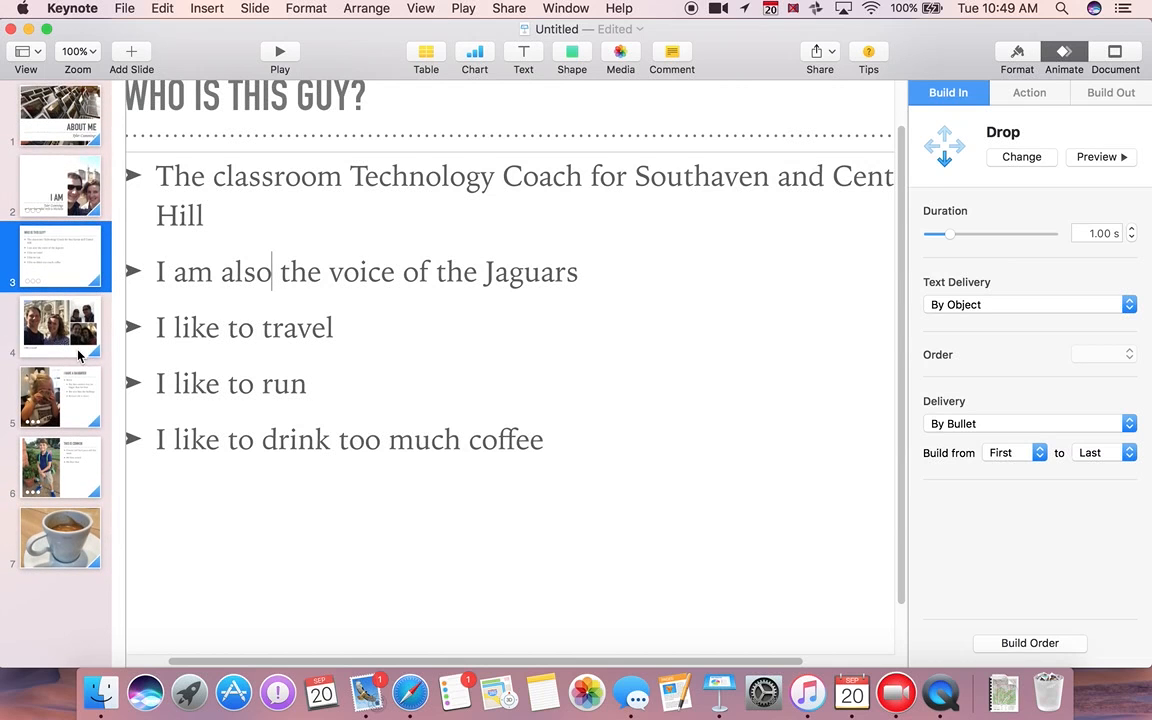
{"action": "scroll", "coordinate": [309, 388], "scroll_direction": "up", "scroll_amount": 3}
{"action": "scroll", "coordinate": [309, 388], "scroll_direction": "left", "scroll_amount": 2}
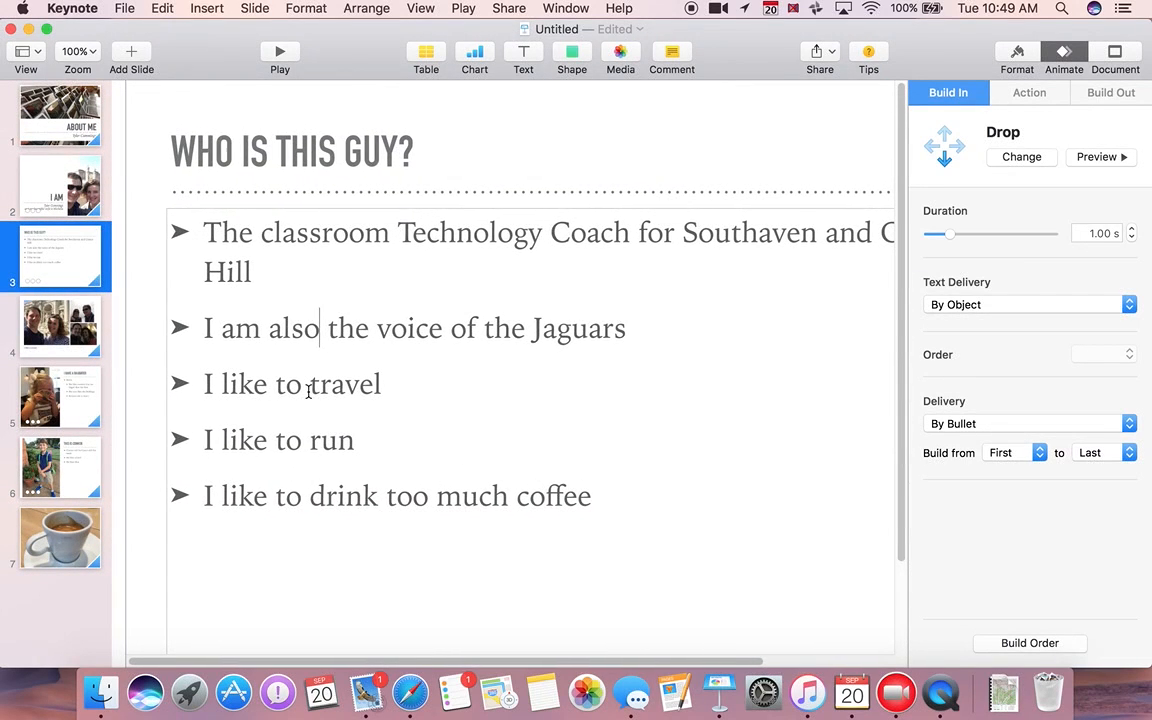